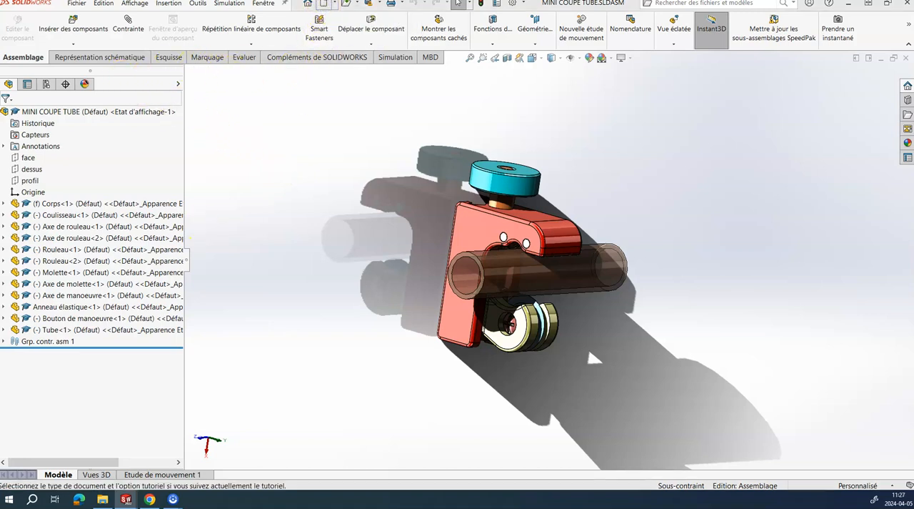
Step: Create a new assembly and place the open Corps part in it as the first component
left_click(323, 4)
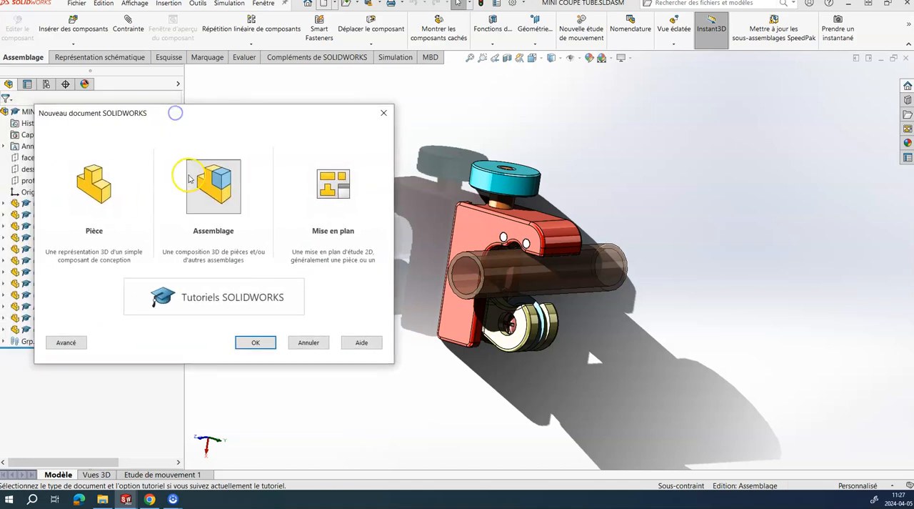
left_click(259, 342)
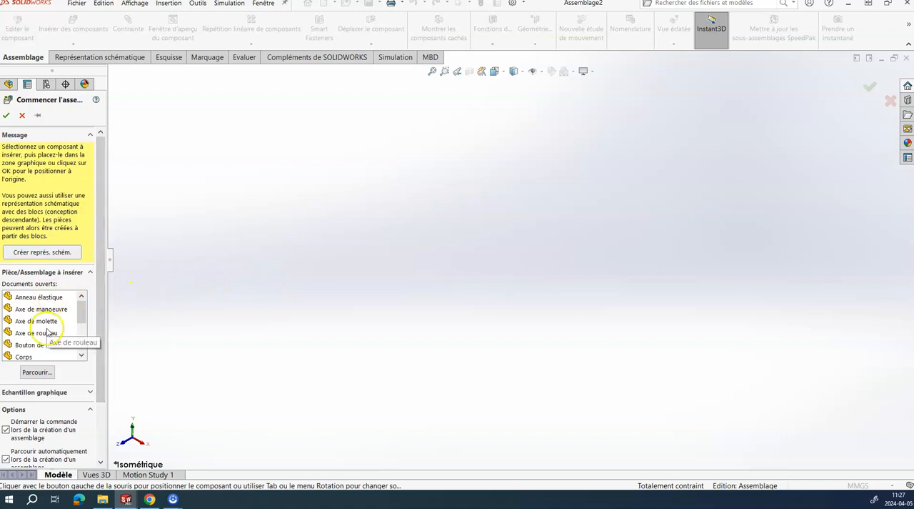
left_click(127, 498)
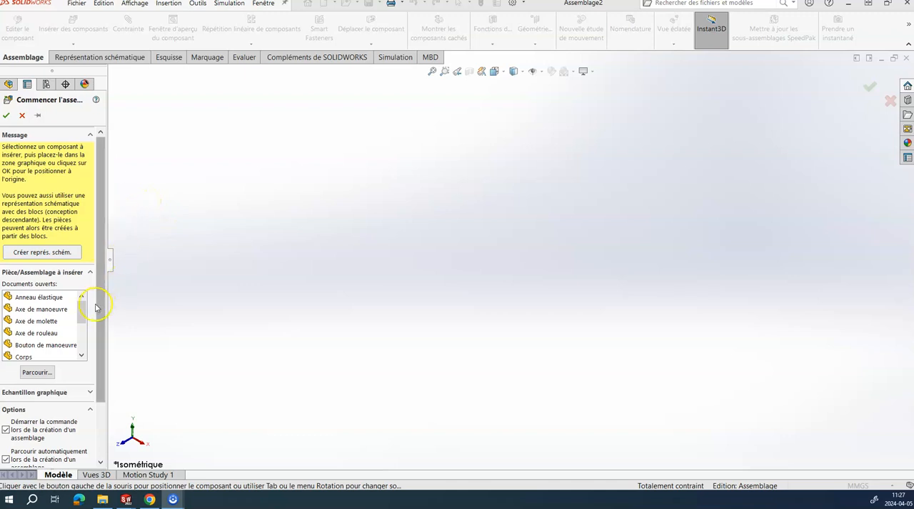
mouse_move(81, 309)
left_mouse_down()
mouse_move(84, 339)
mouse_move(83, 309)
left_mouse_up()
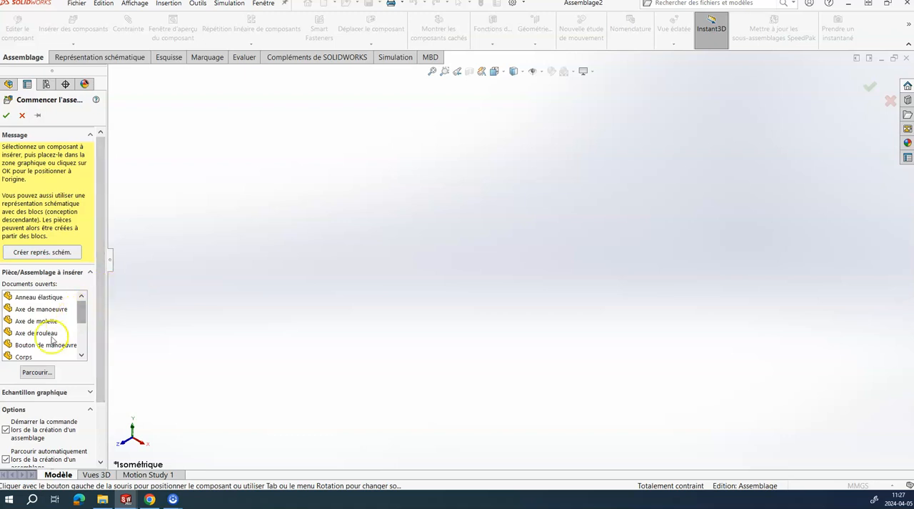
left_click(36, 357)
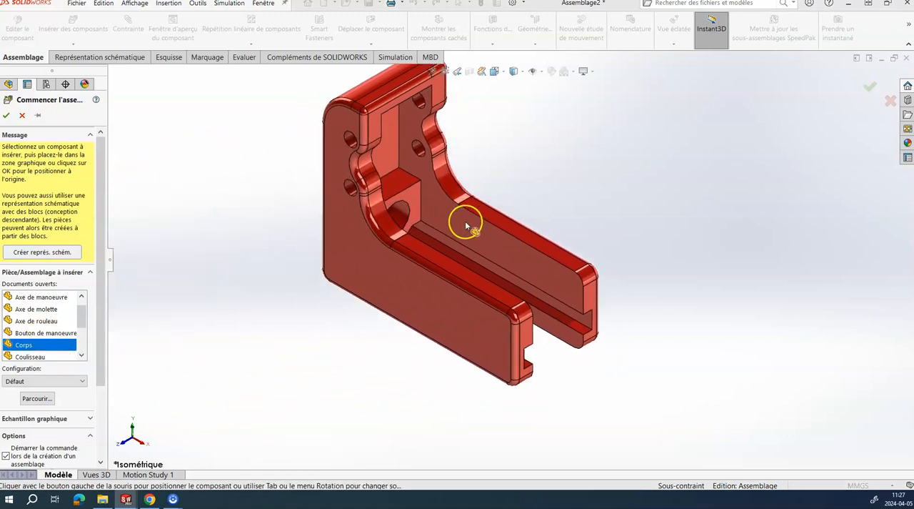
left_click(481, 233)
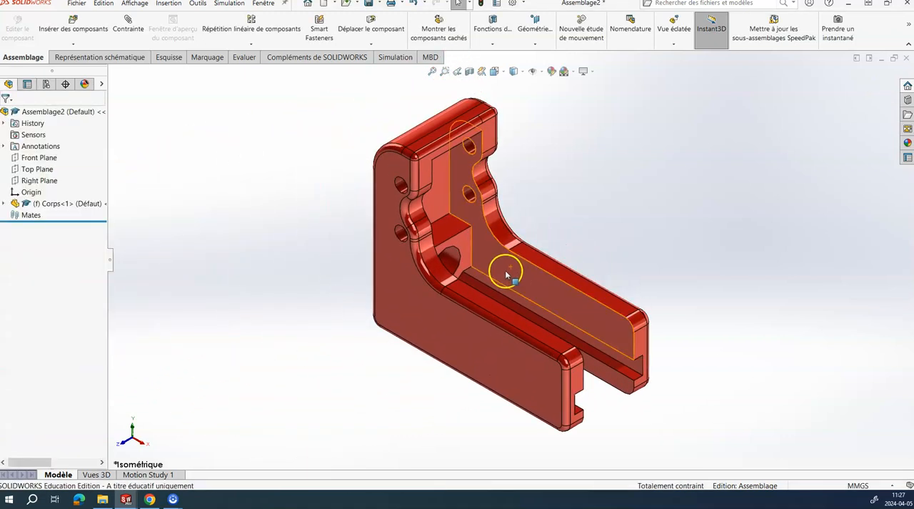
Step: Insert Anneau élastique, Axe de manoeuvre, Axe de molette, Axe de rouleau and Bouton de manoeuvre together, placing them beside the red body
middle_click_drag(508, 259, 376, 369)
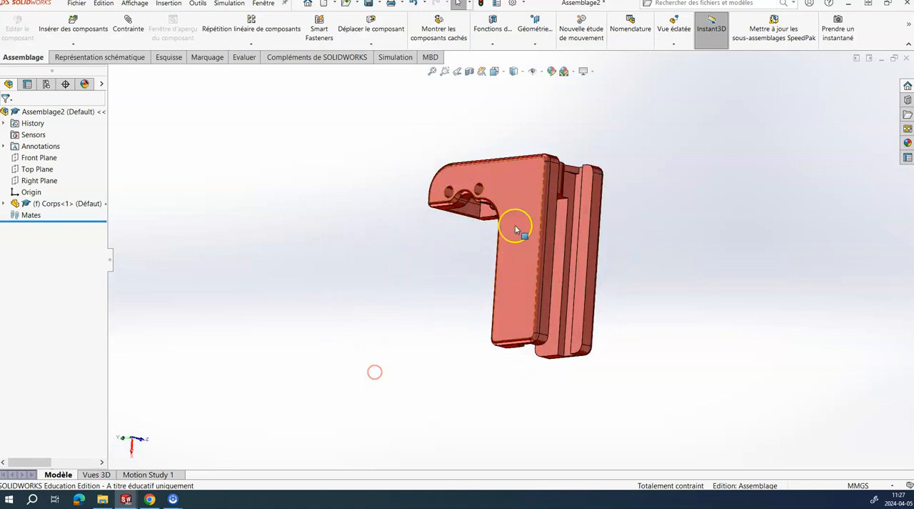
middle_click_drag(512, 252, 425, 264)
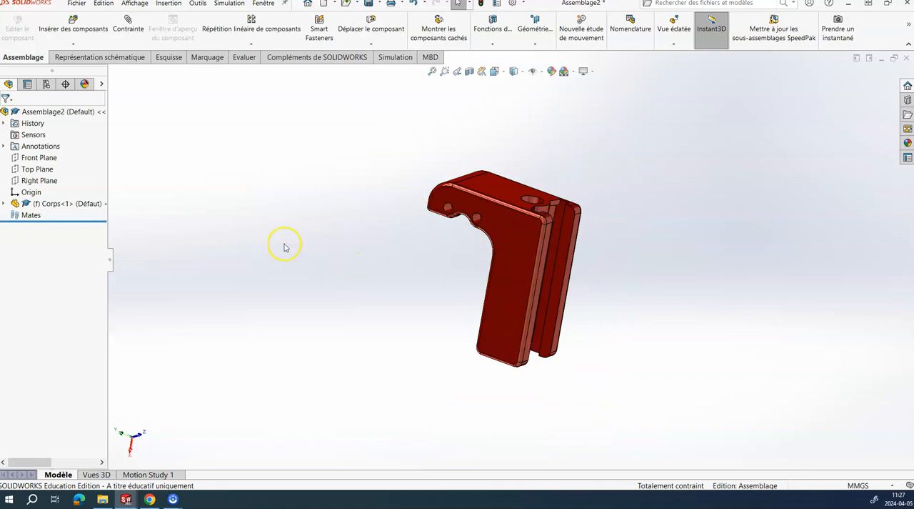
left_click(83, 32)
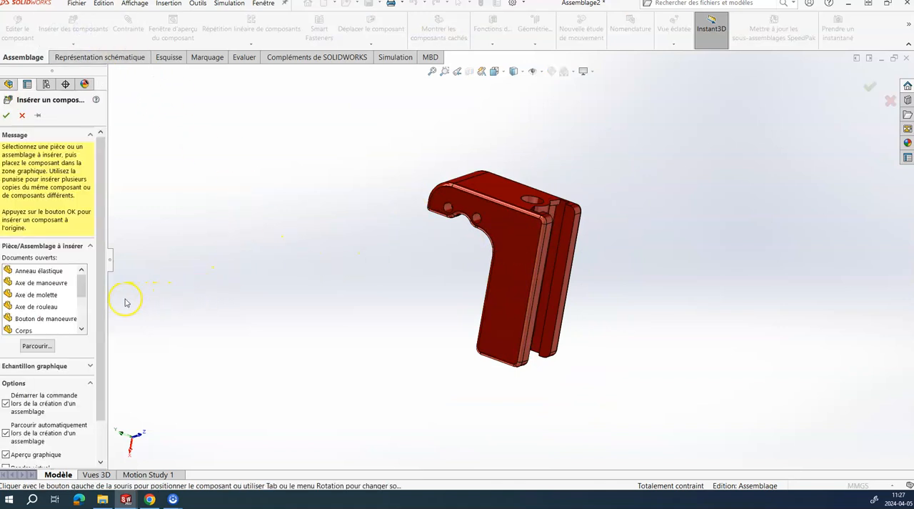
left_click(51, 273)
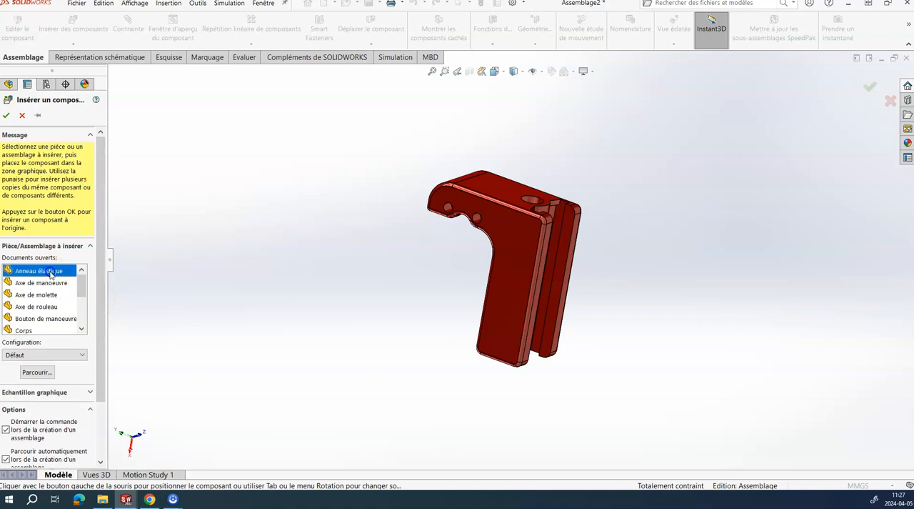
left_click(50, 282, "ctrl")
left_click(43, 294, "ctrl")
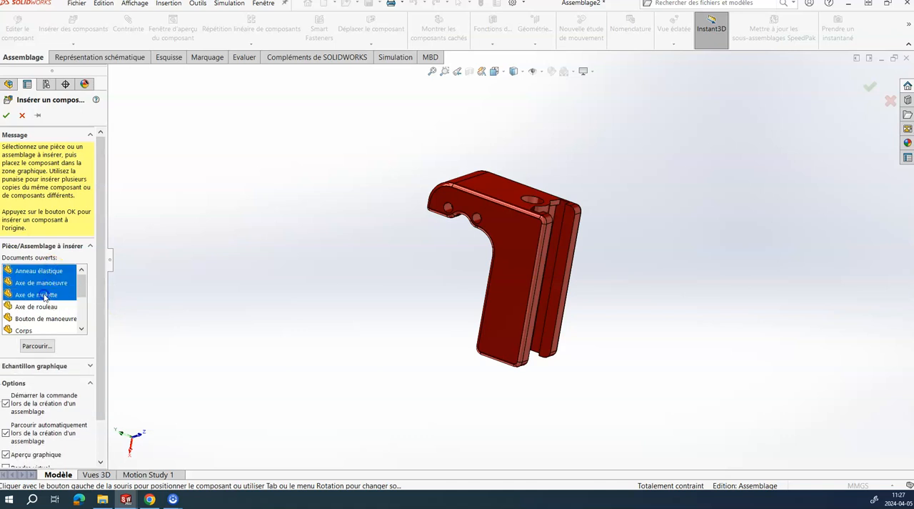
left_click(44, 307, "ctrl")
left_click(44, 319, "ctrl")
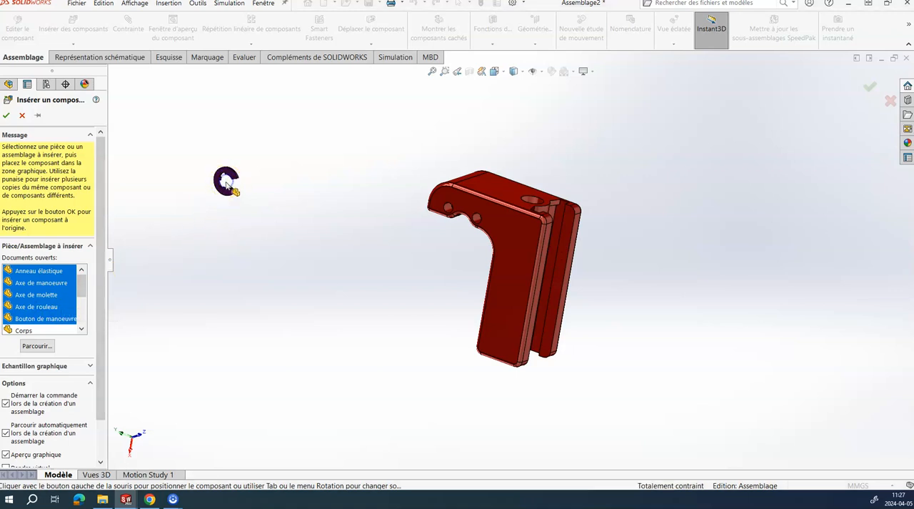
left_click(224, 187)
left_click(342, 169)
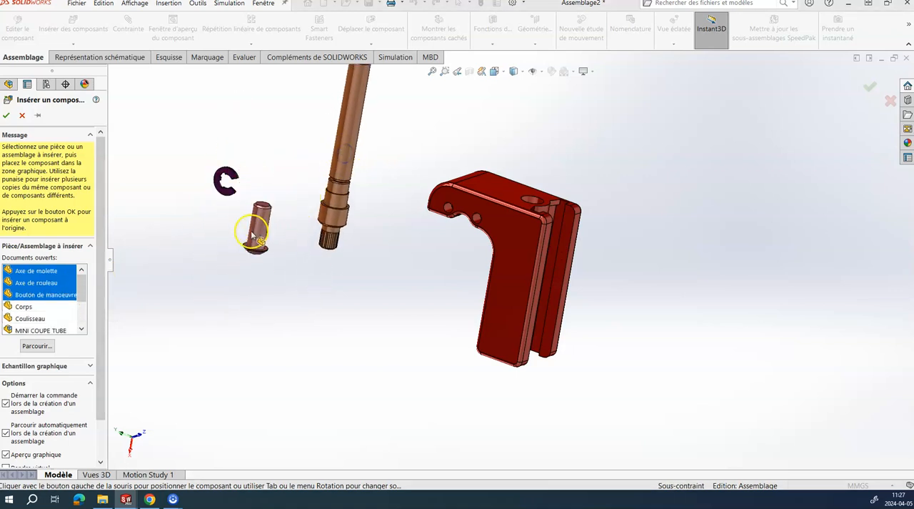
left_click(180, 246)
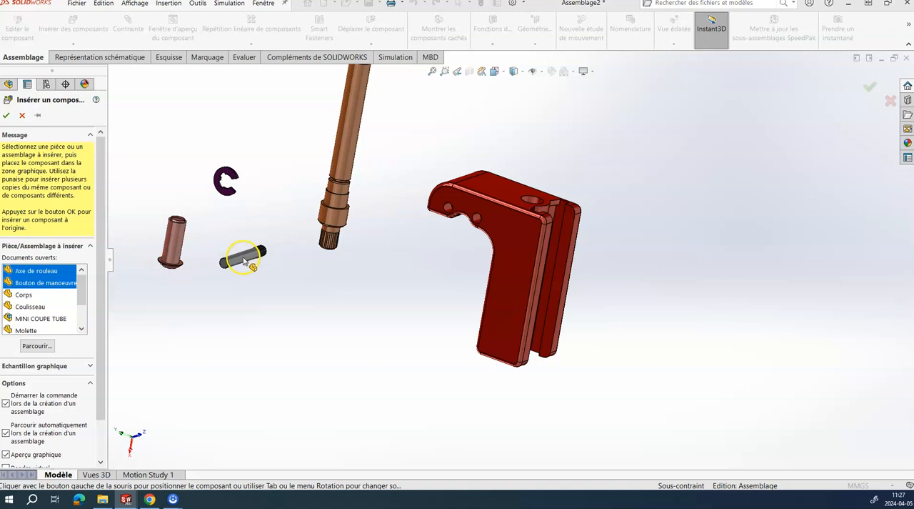
left_click(241, 316)
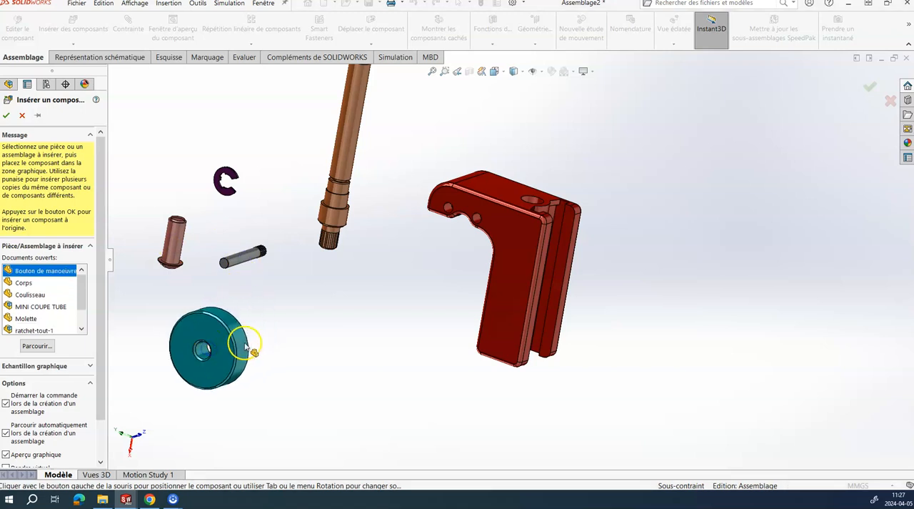
left_click(245, 348)
Step: Insert the Coulisseau and Molette parts together, placing them on the free side of the red body
left_click(77, 28)
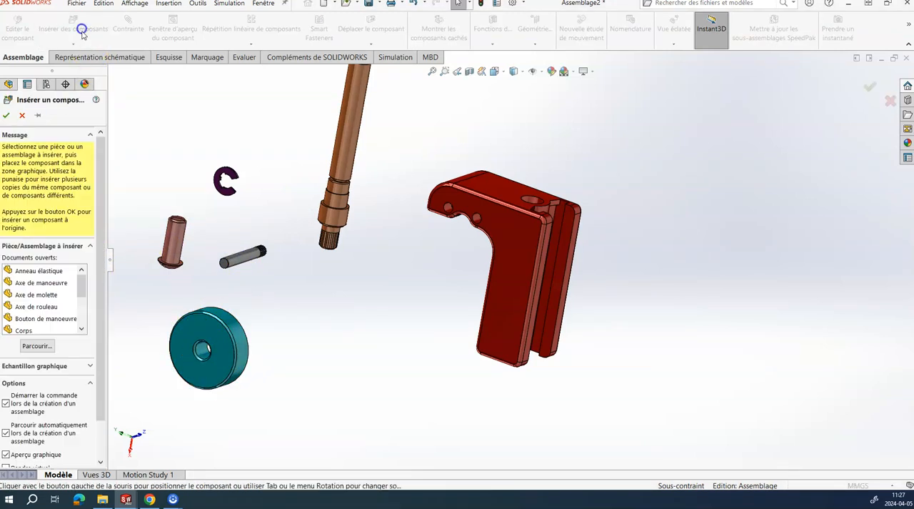
left_click_drag(83, 285, 86, 296)
left_click(47, 306)
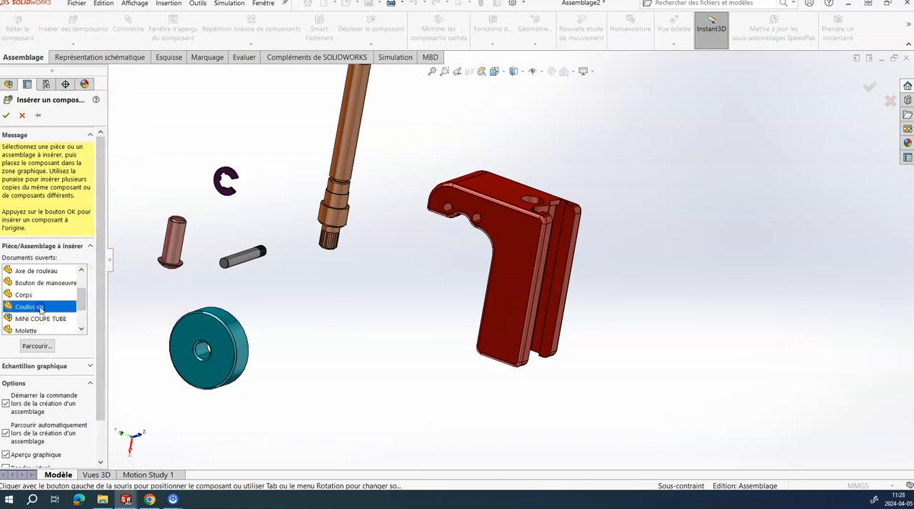
left_click(36, 330, "ctrl")
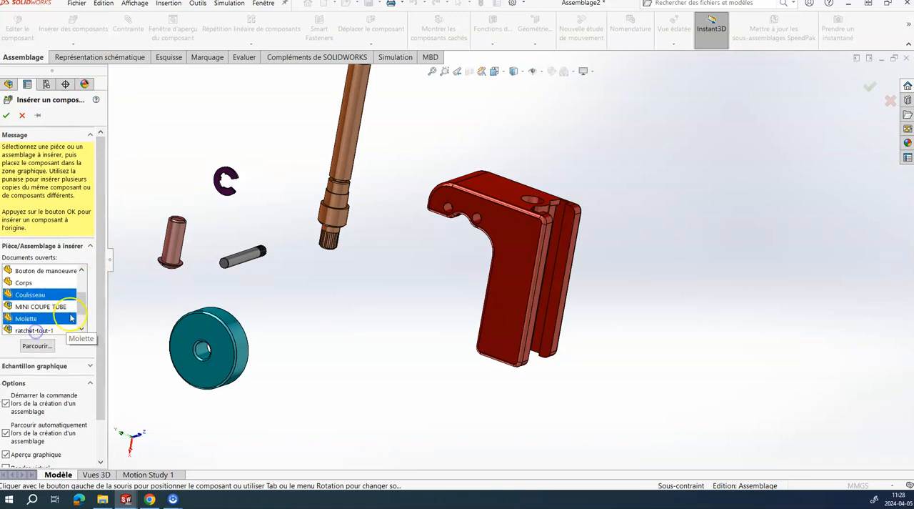
left_click_drag(82, 302, 84, 309)
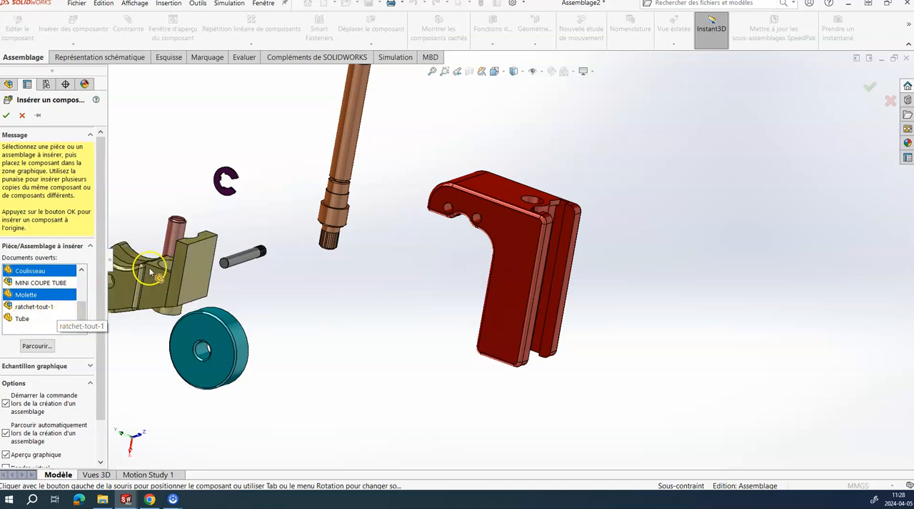
left_click(683, 296)
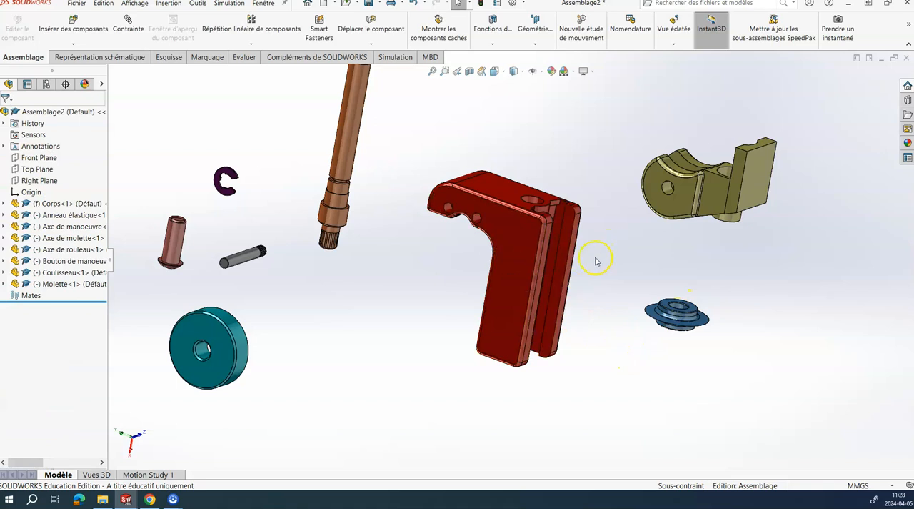
Step: Add a second copy of Axe de rouleau just below the existing roller pin
left_click(250, 261)
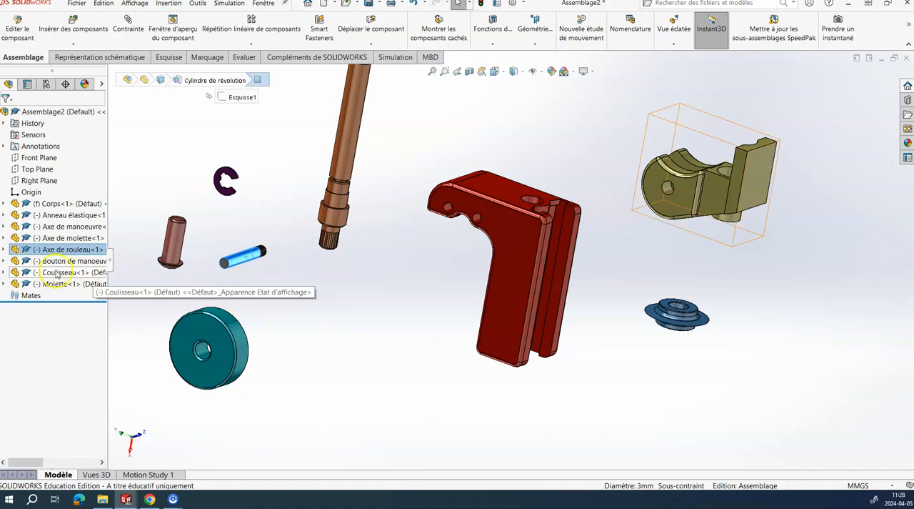
left_click(336, 307)
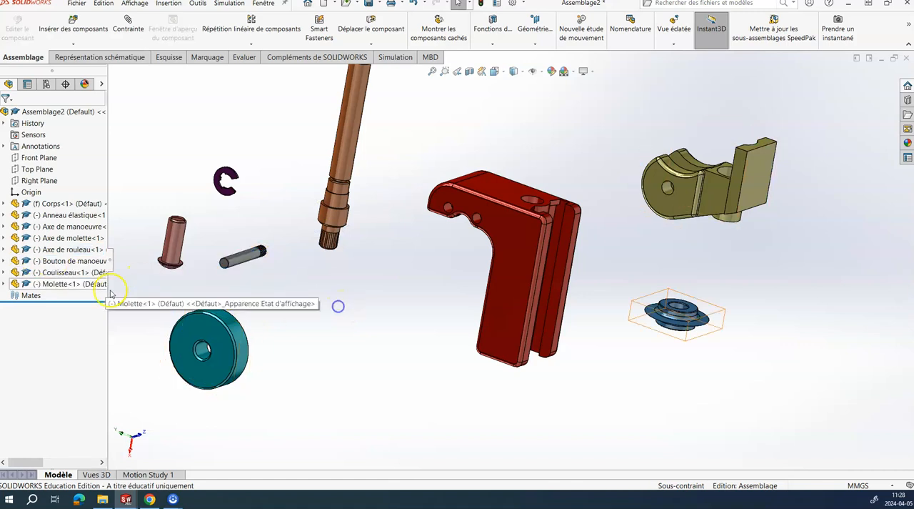
left_click_drag(14, 253, 249, 285, "ctrl")
left_click(281, 336)
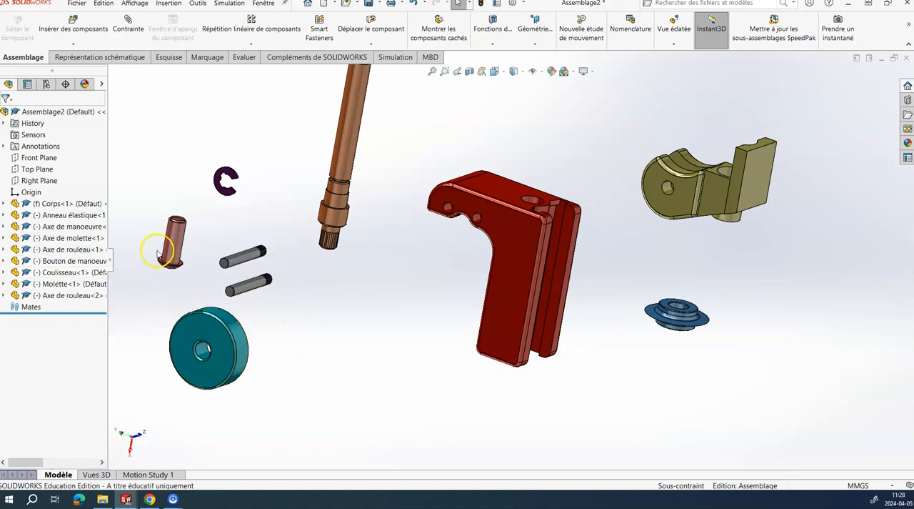
Step: Insert Rouleau.SLDPRT from the Coupe tube folder above the retaining ring and add a second copy beside it
left_click(68, 28)
left_click(38, 346)
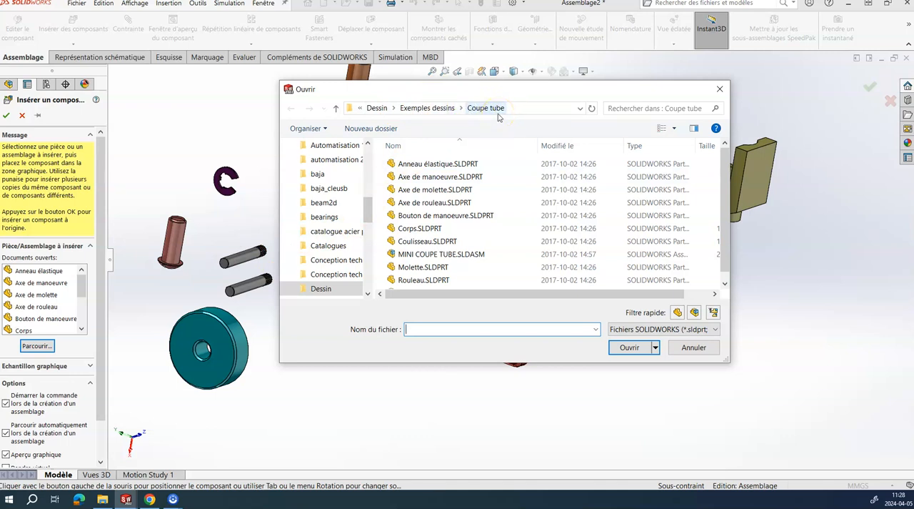
left_click(429, 279)
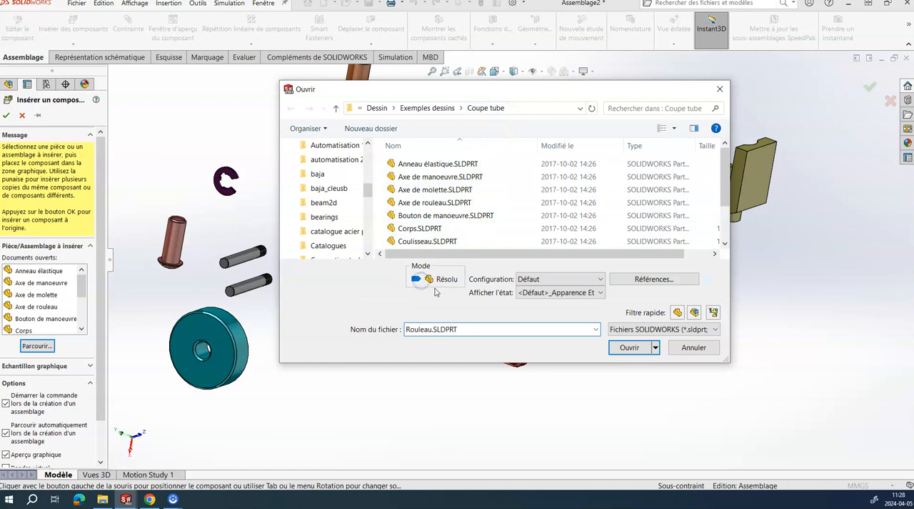
left_click(630, 348)
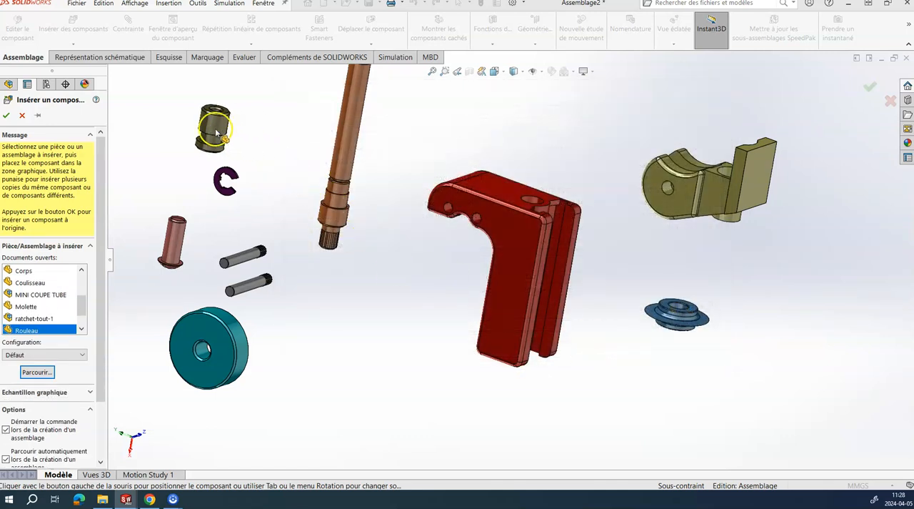
left_click(256, 205)
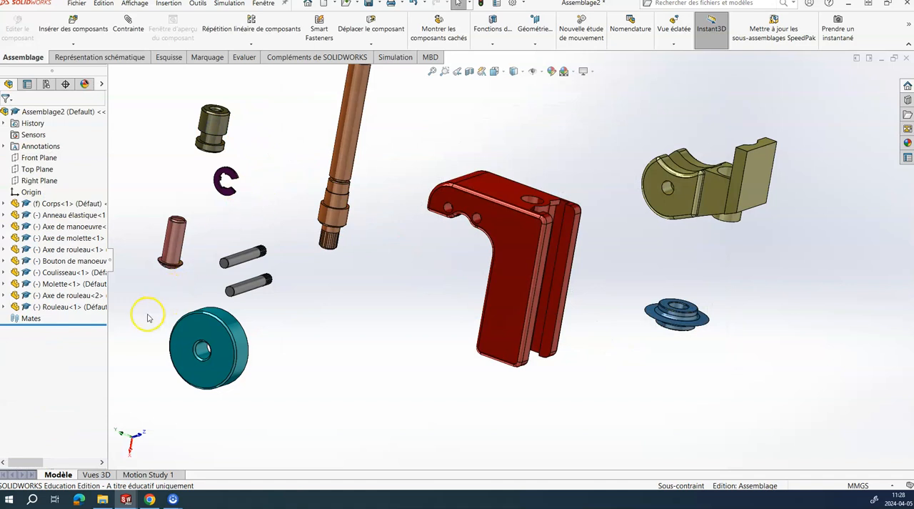
left_click_drag(29, 307, 270, 143, "ctrl")
left_click(281, 218)
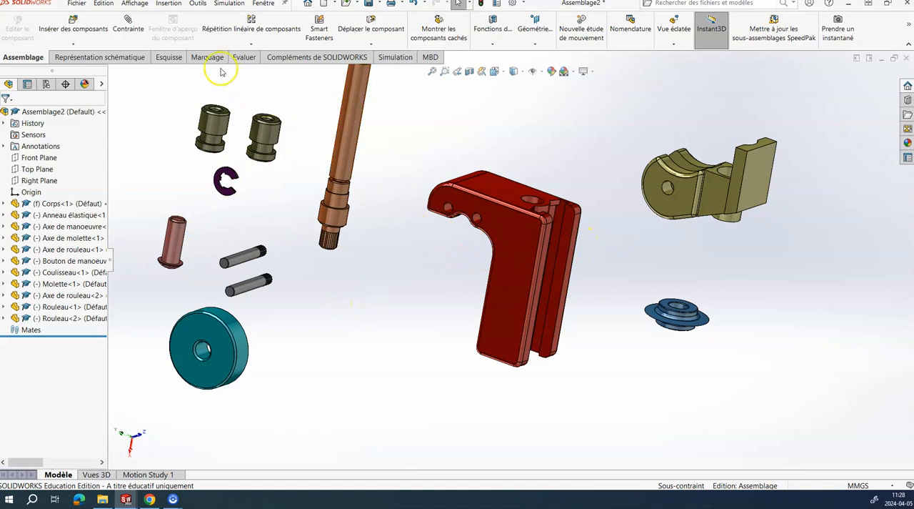
Step: Add a coincident mate between the wide outer flat face of the Coulisseau plate and the matching inner groove face of the body
left_click(137, 28)
mouse_move(660, 241)
middle_mouse_down()
mouse_move(638, 243)
mouse_move(657, 239)
mouse_move(649, 249)
middle_mouse_up()
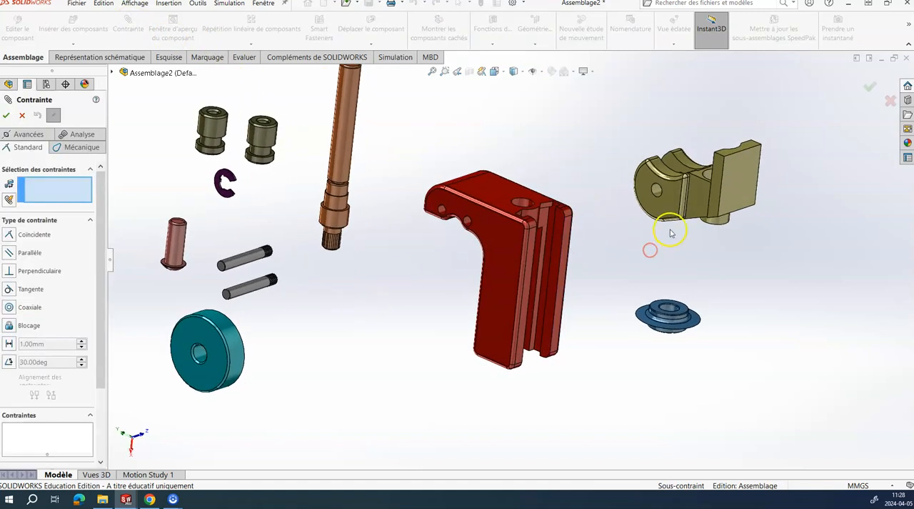
scroll(668, 227, "up", 3)
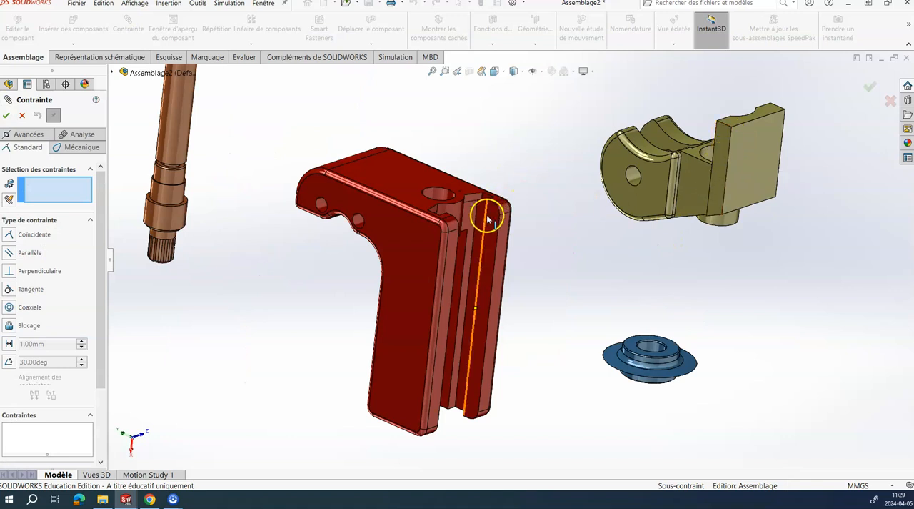
left_click(760, 156)
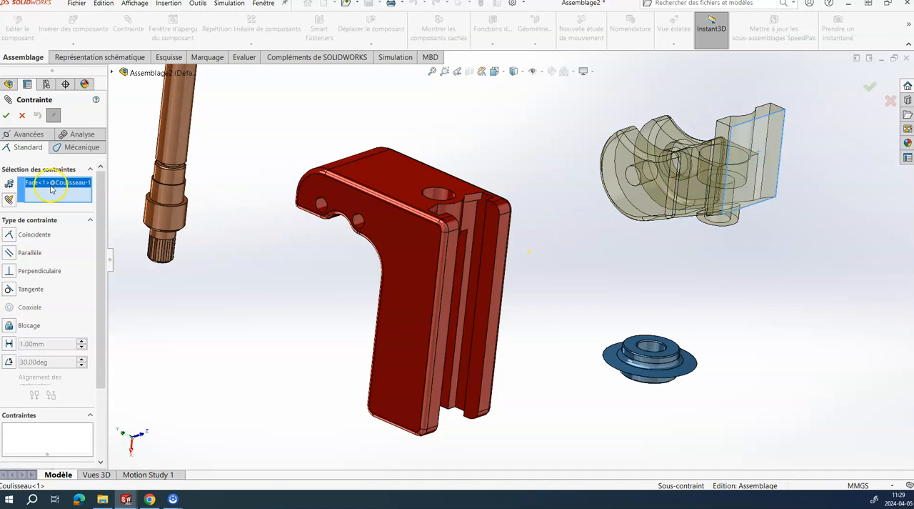
middle_click_drag(266, 305, 309, 364)
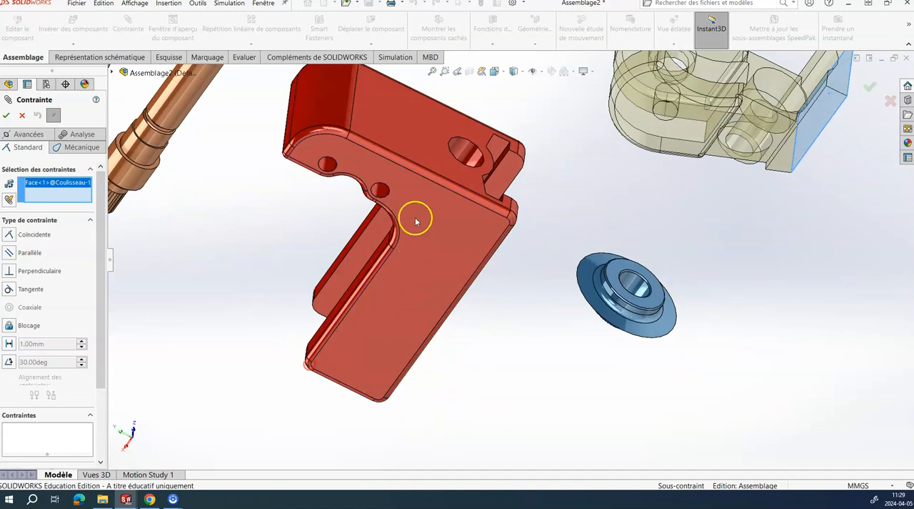
scroll(411, 244, "down", 1)
middle_click_drag(424, 196, 535, 164)
left_click(517, 217)
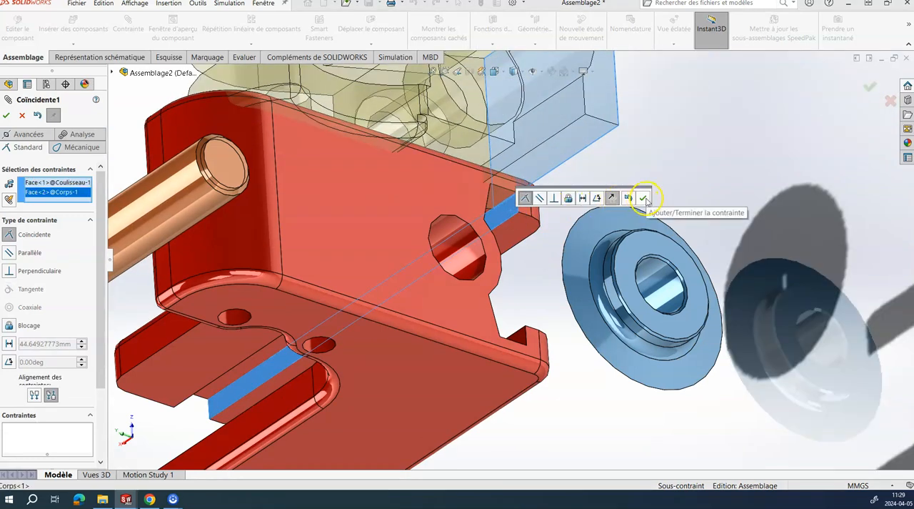
left_click(614, 199)
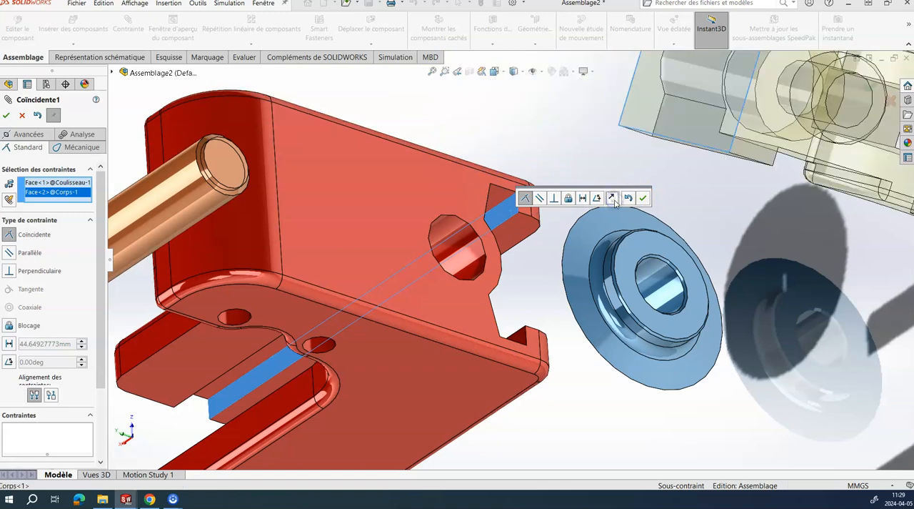
left_click(614, 199)
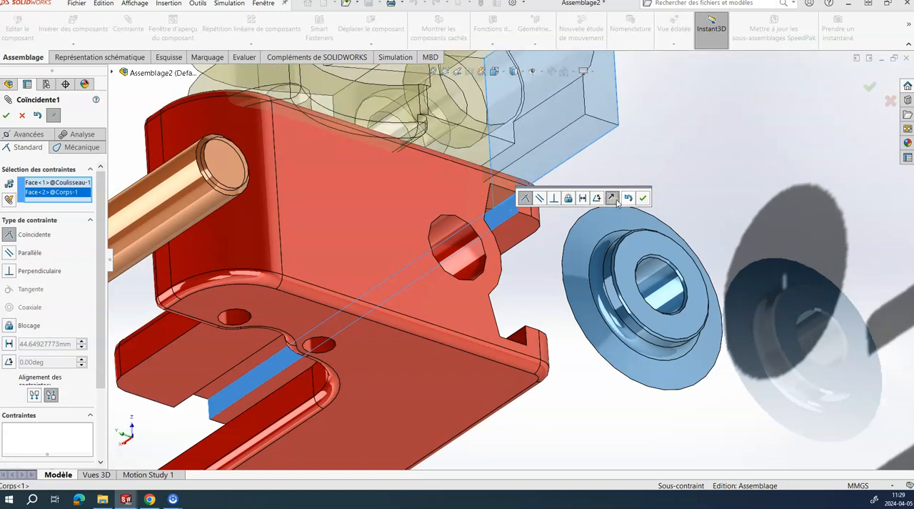
left_click(642, 200)
Step: Add a coincident mate between the narrow edge face of the Coulisseau plate and the matching groove face of the body
scroll(551, 254, "up", 5)
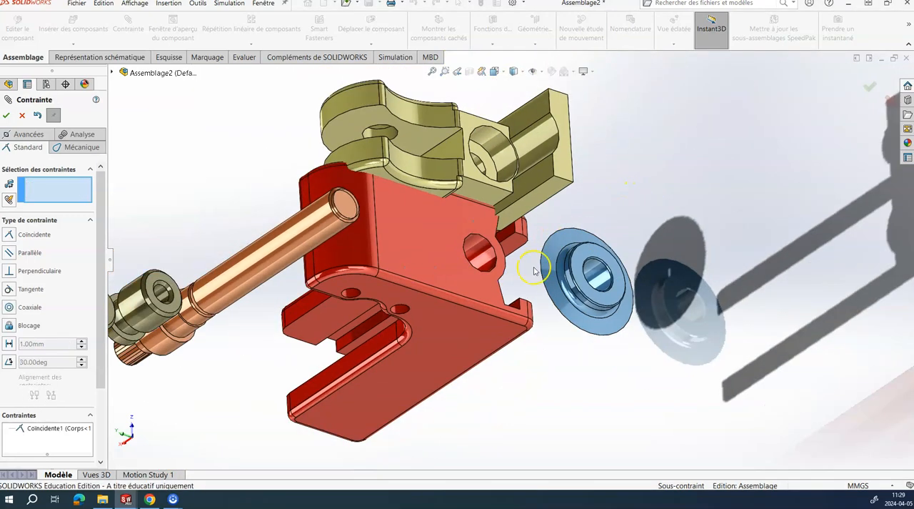
middle_click_drag(495, 248, 477, 322)
left_click(542, 217)
scroll(477, 323, "up", 4)
left_click(517, 281)
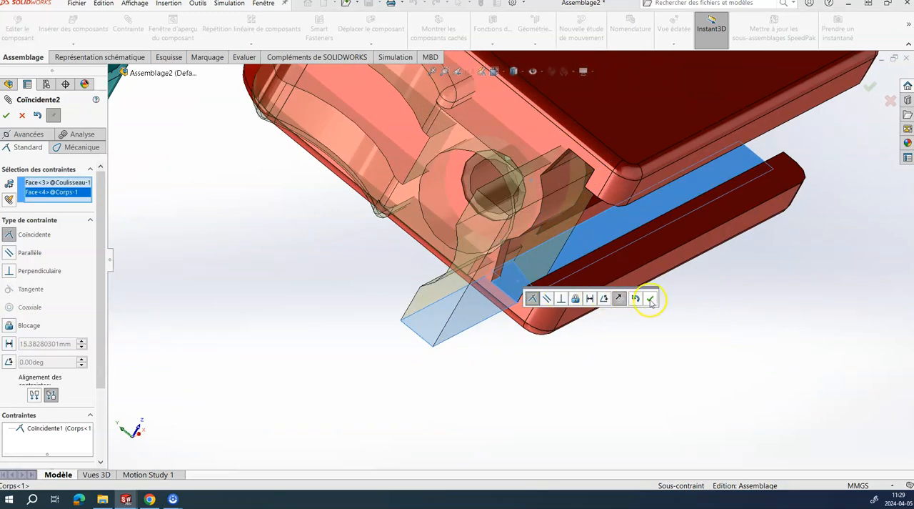
left_click(651, 301)
Step: Slide the Coulisseau down along the body's groove to near the lower end and finish mating
scroll(304, 306, "down", 5)
middle_click_drag(336, 314, 445, 271)
scroll(506, 331, "down", 4)
scroll(532, 250, "up", 5)
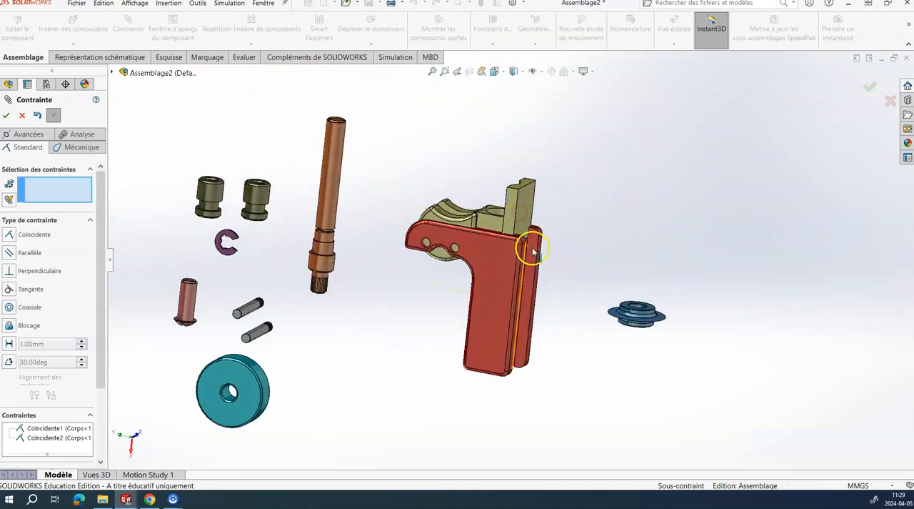
scroll(532, 250, "up", 3)
middle_click_drag(490, 220, 451, 307)
scroll(407, 306, "down", 5)
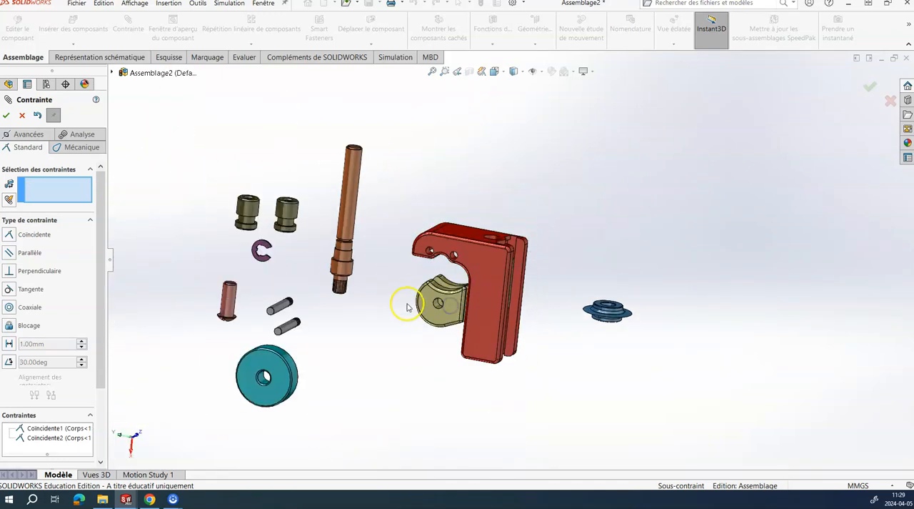
scroll(407, 307, "up", 2)
left_click_drag(438, 296, 433, 338)
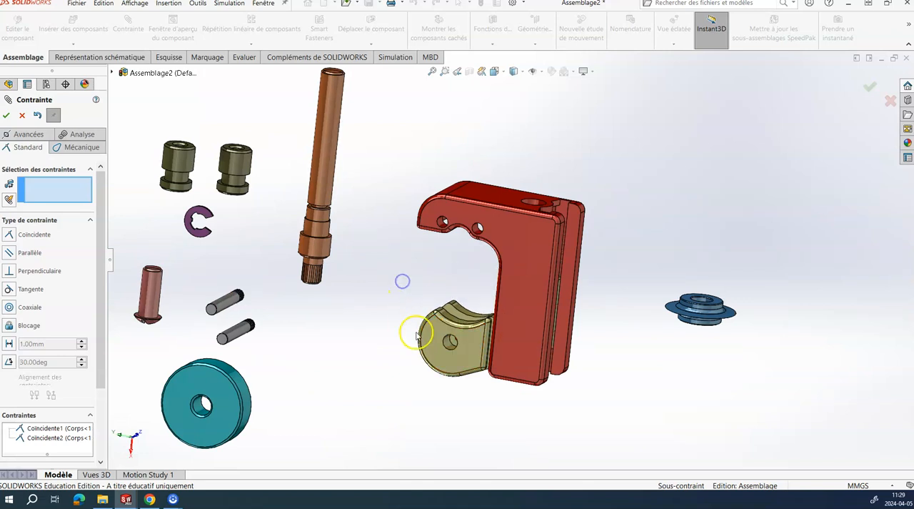
left_click(22, 114)
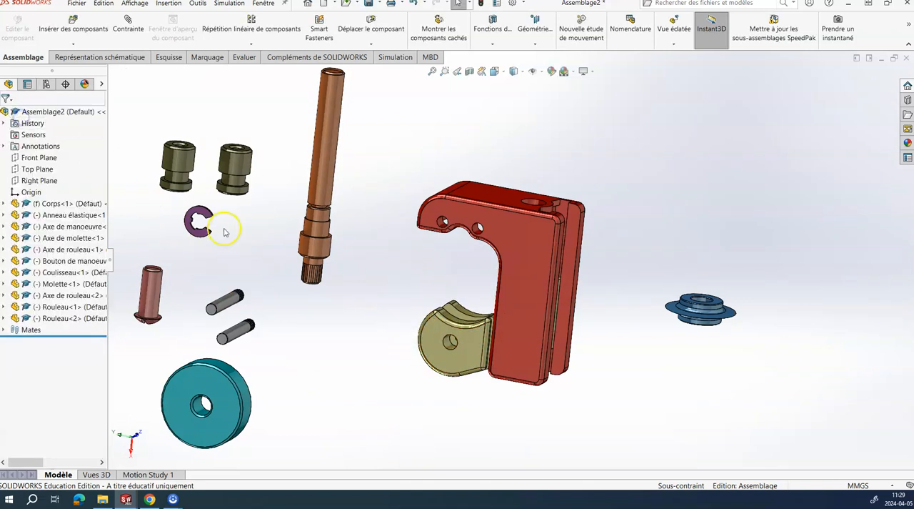
Step: Examine the mates listed for the whole assembly and those listed under the Coulisseau component
left_click(4, 330)
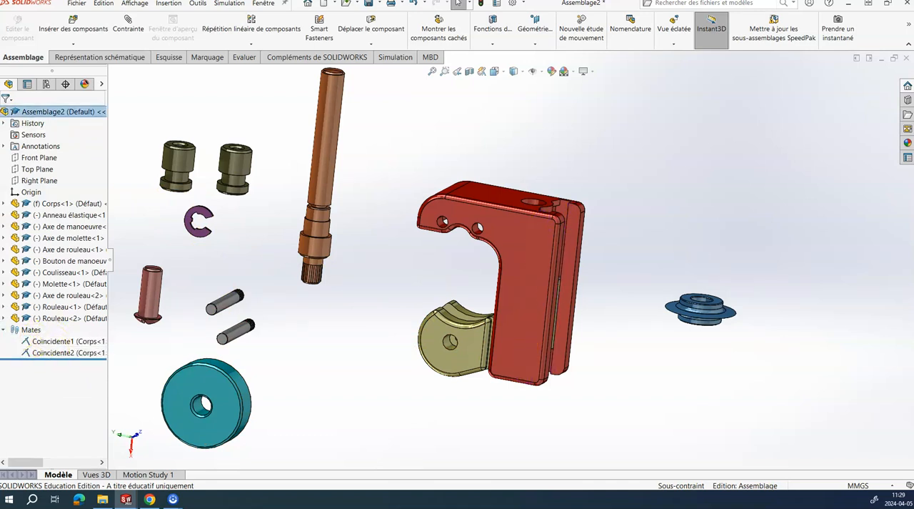
left_click(5, 330)
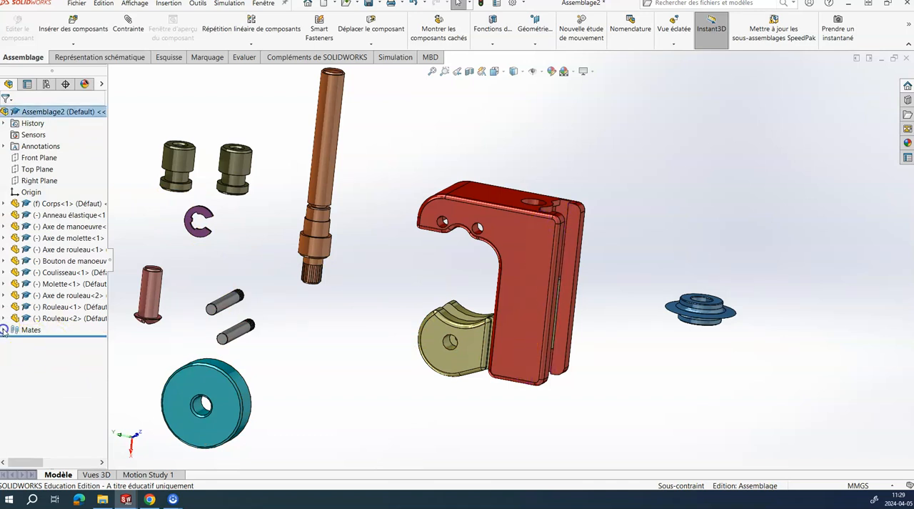
left_click(440, 330)
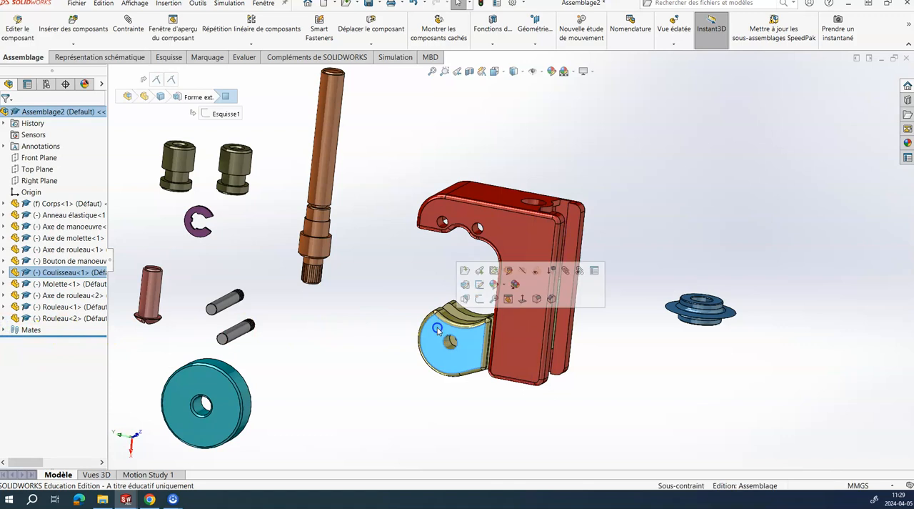
left_click(4, 273)
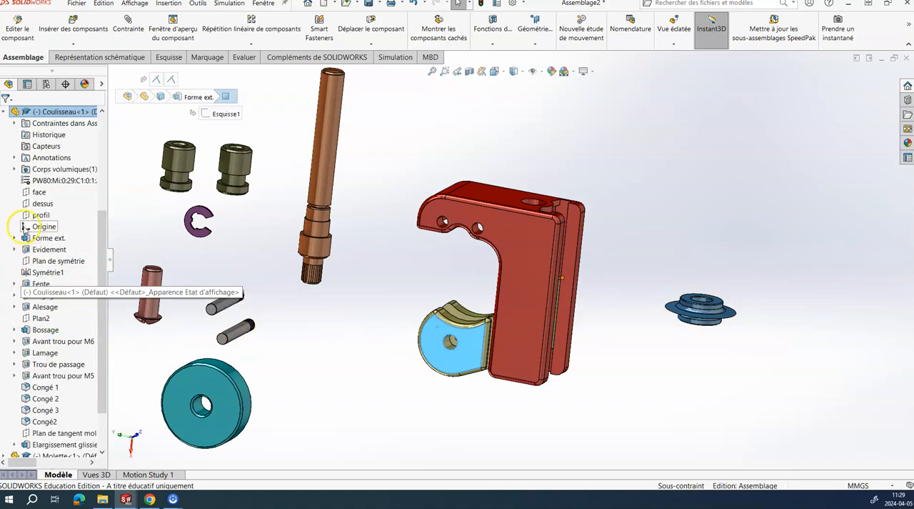
left_click(15, 124)
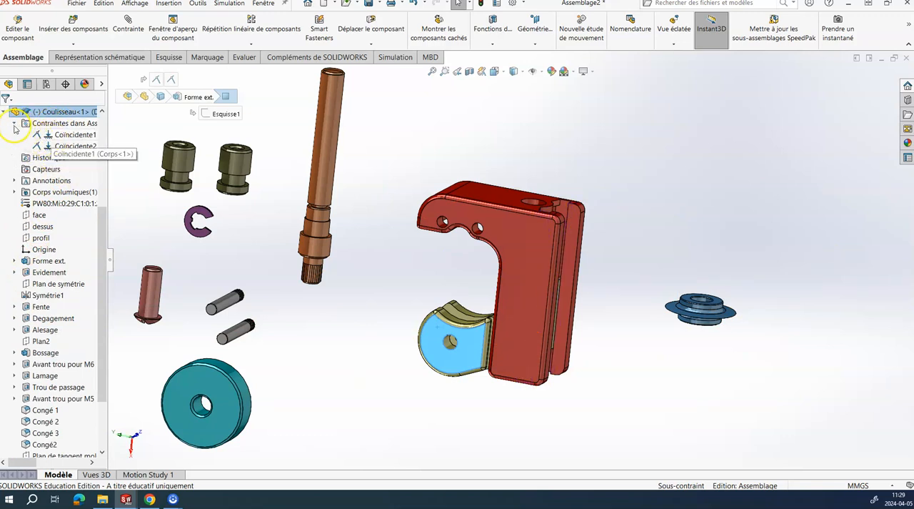
left_click(14, 124)
left_click(337, 330)
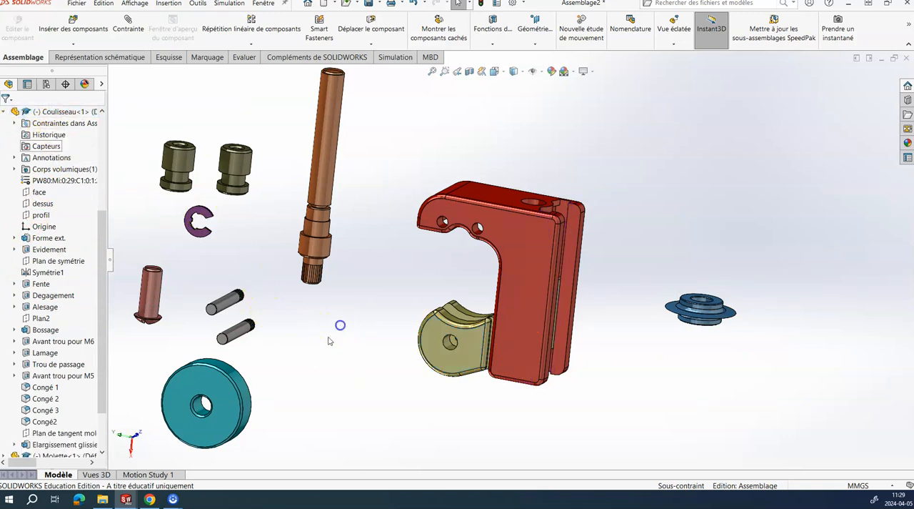
Step: View the Coulisseau's mates and open its second coincident mate to inspect the mated faces and alignment
right_click(438, 327)
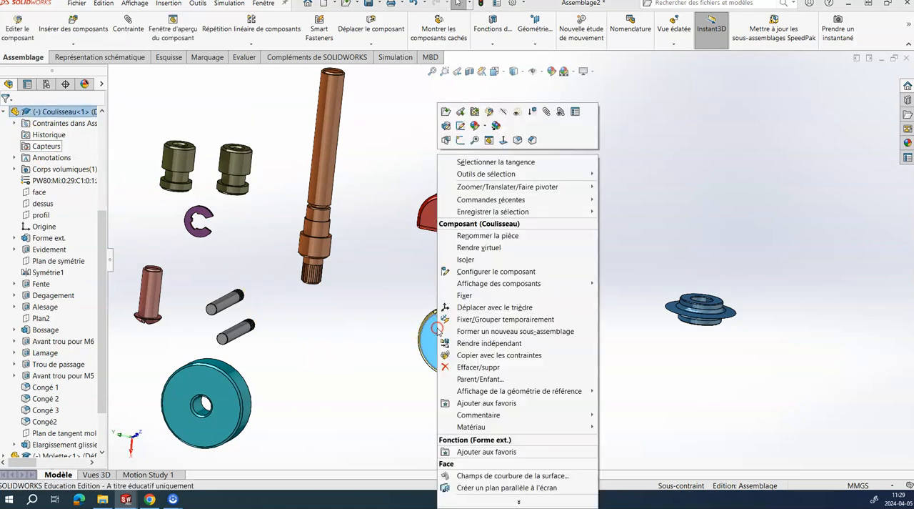
left_click(561, 113)
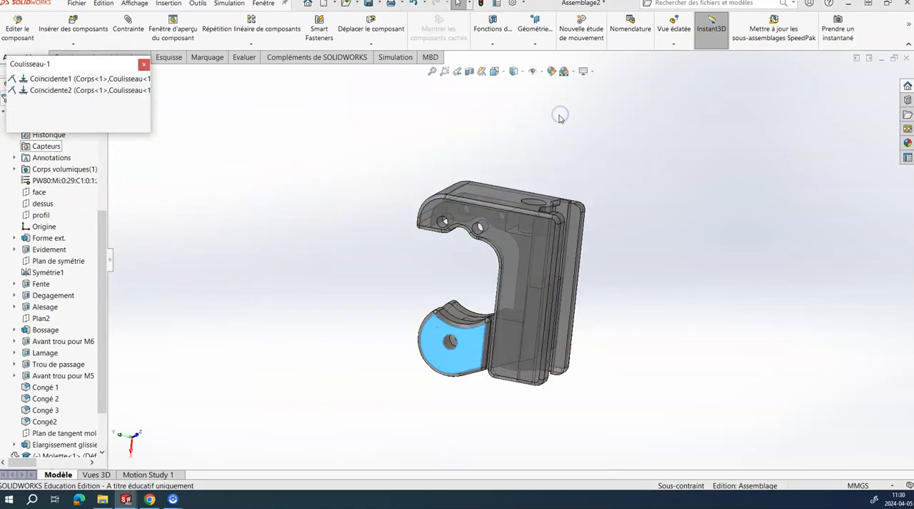
left_click(72, 80)
left_click(72, 90)
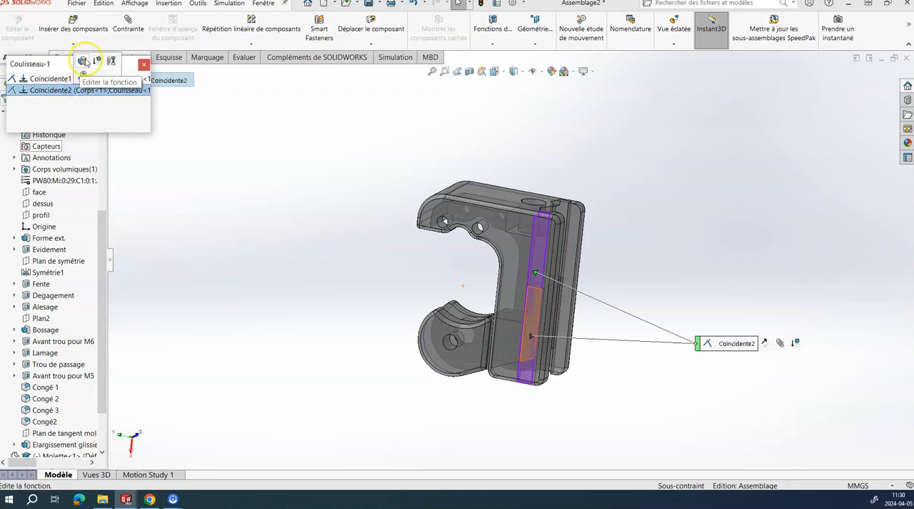
left_click(83, 60)
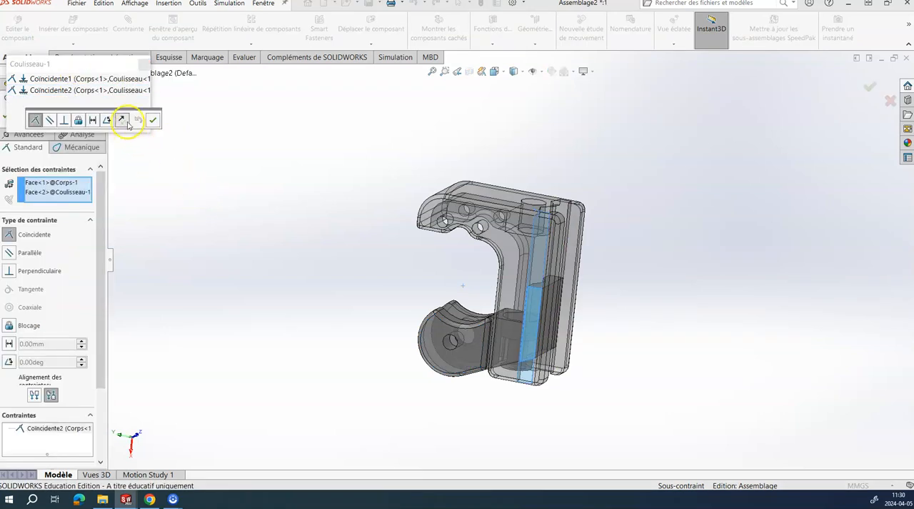
left_click(122, 120)
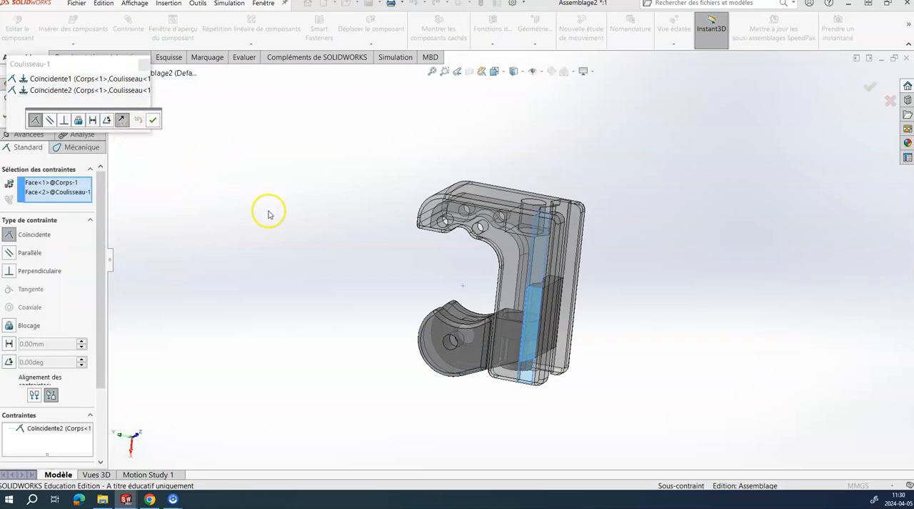
key("Return")
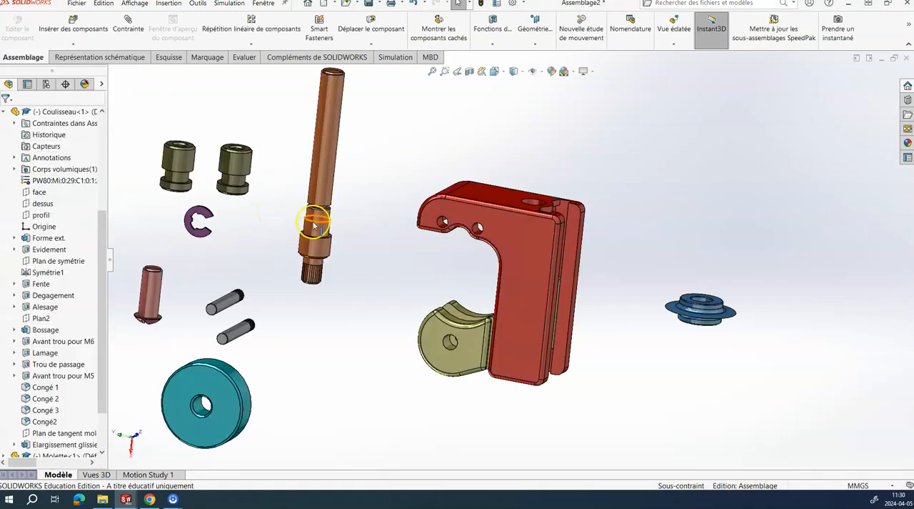
Step: Move the blue Molette wheel below the body and slide the Coulisseau slightly up its groove
middle_click_drag(411, 302, 527, 362)
scroll(527, 317, "down", 2)
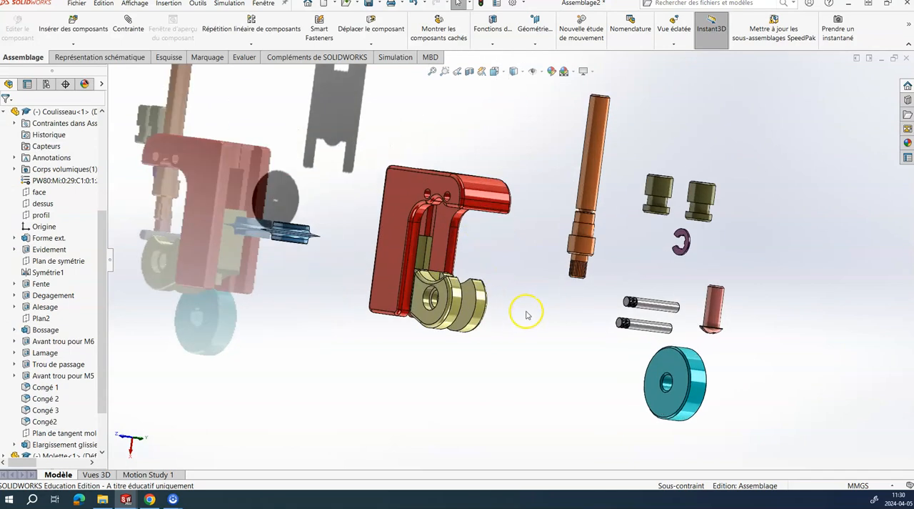
left_click_drag(292, 241, 390, 388)
left_click(310, 359)
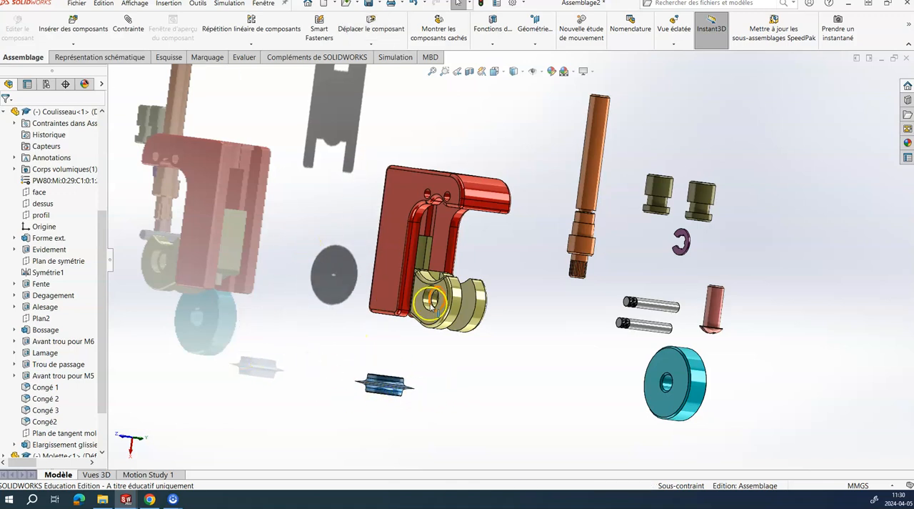
left_click_drag(443, 287, 431, 272)
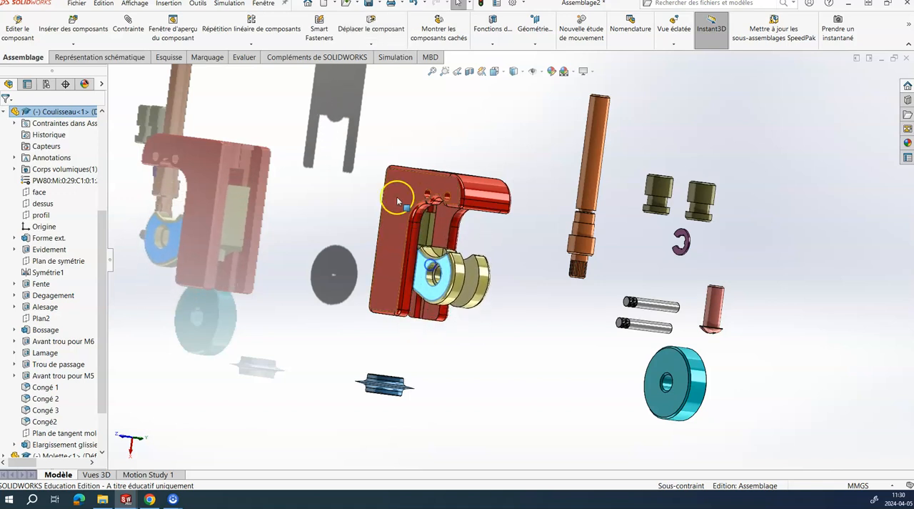
left_click(398, 211)
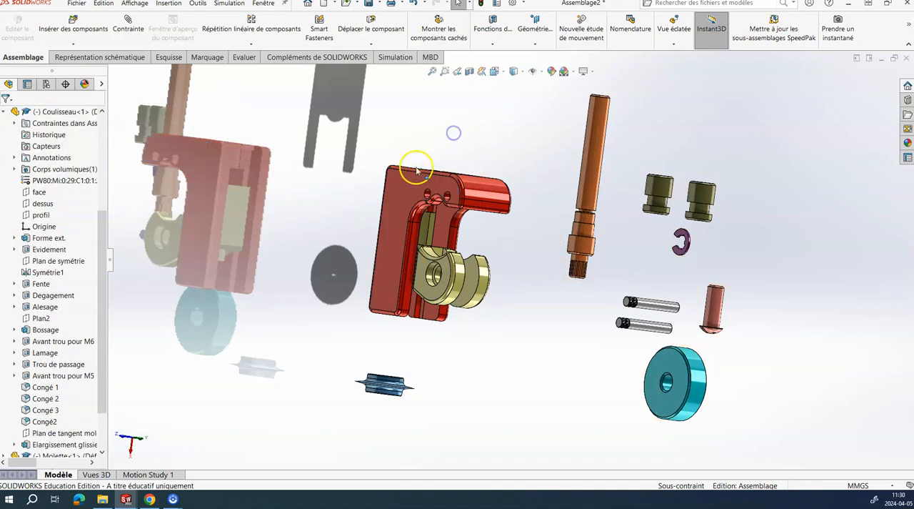
left_click(407, 186)
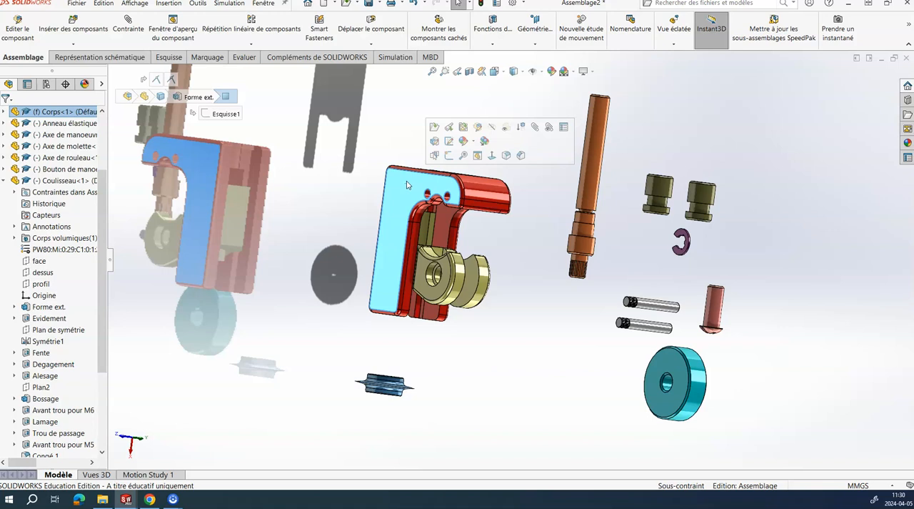
right_click(407, 184)
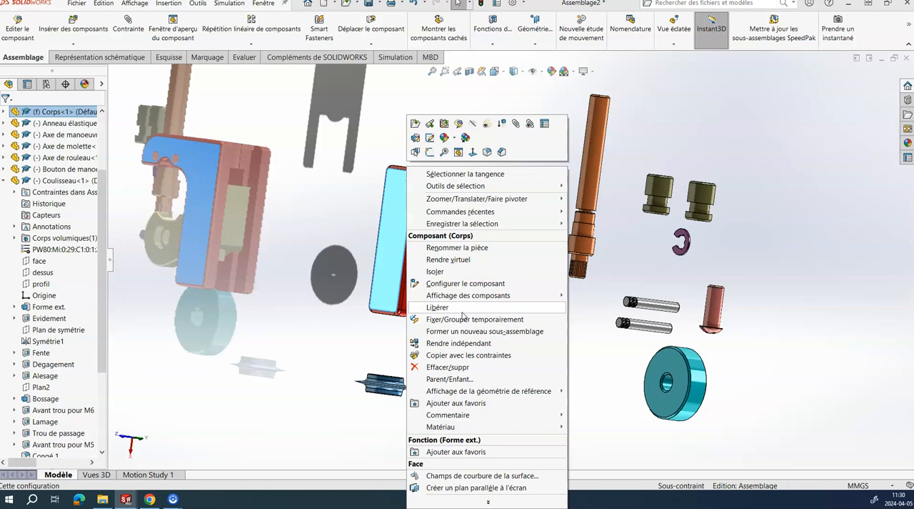
left_click(465, 272)
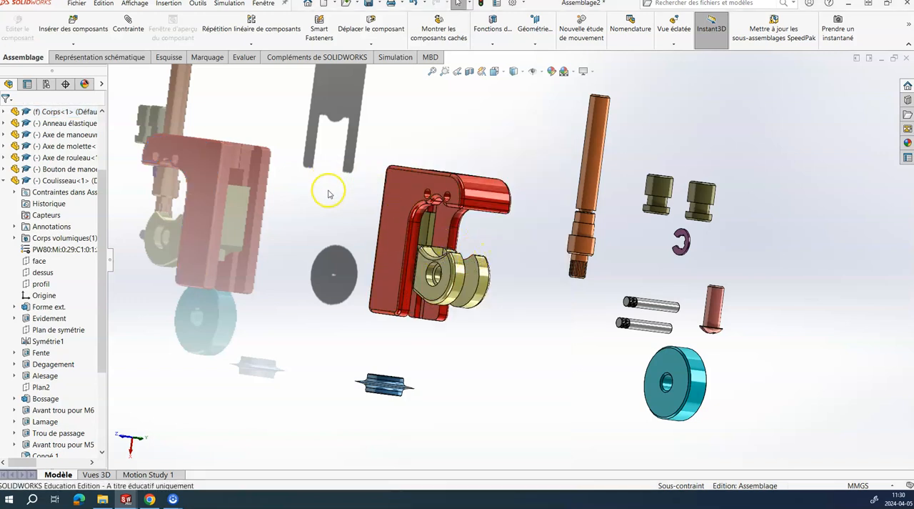
Step: Rotate the Molette freely until its bore faces roughly the same way as the pin hole in the Coulisseau
left_click(381, 382)
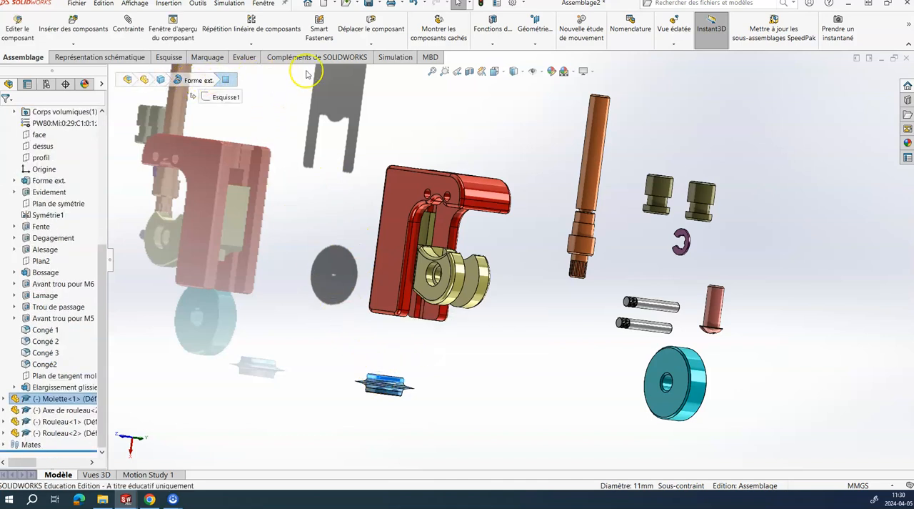
left_click(371, 45)
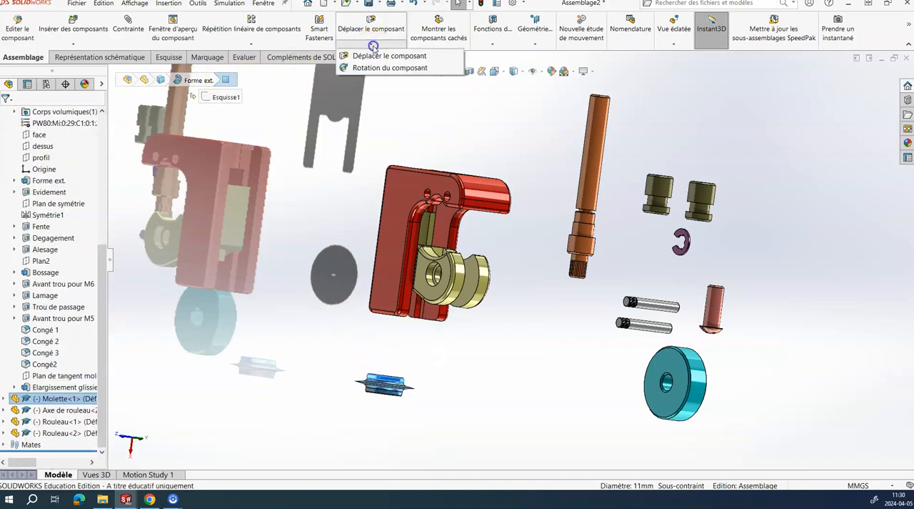
left_click(379, 68)
left_click_drag(378, 383, 393, 371)
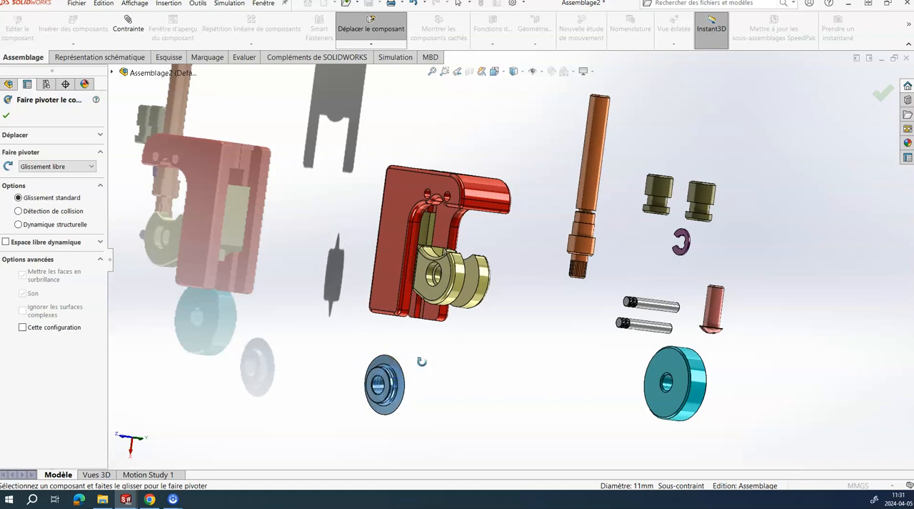
Step: Move the Molette a little lower and mate its bore concentric with the pin hole in the Coulisseau
key("Escape")
left_click_drag(387, 373, 384, 392)
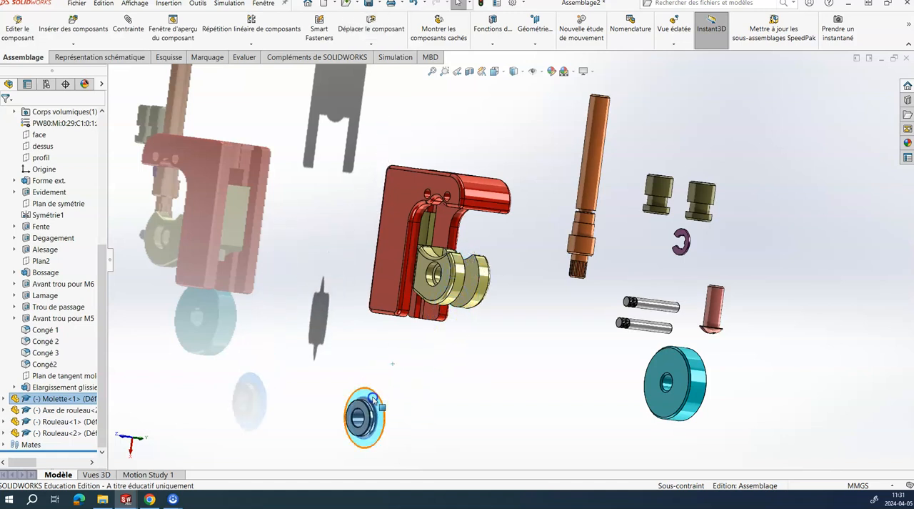
left_click(414, 398)
left_click(129, 25)
scroll(395, 400, "down", 5)
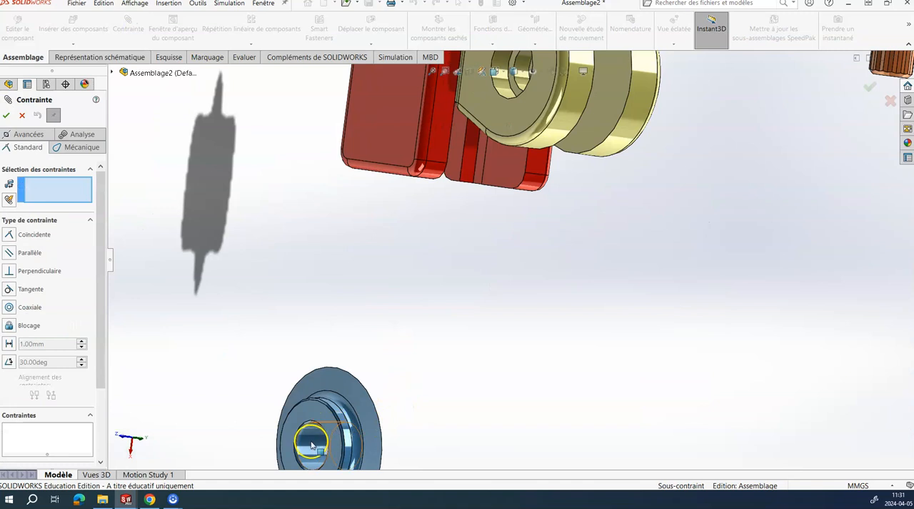
left_click(311, 442)
scroll(517, 269, "up", 5)
scroll(612, 148, "down", 6)
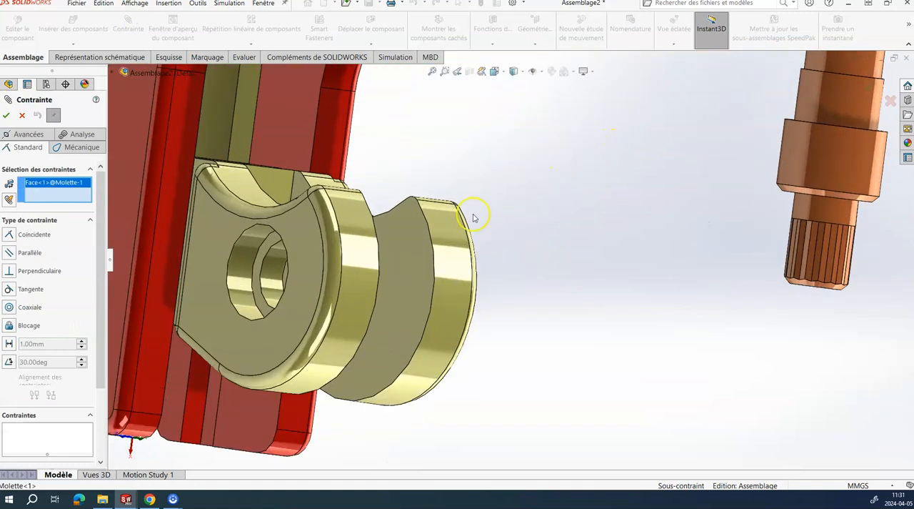
left_click(270, 271)
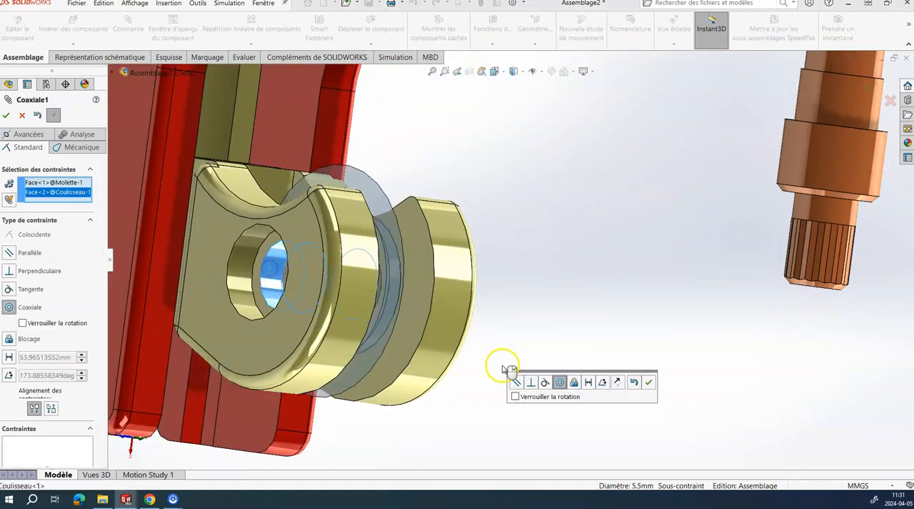
left_click(648, 383)
Step: Pull the Molette out of the fork and mate its hub end face coincident with the inner side face of the Coulisseau fork
scroll(598, 340, "up", 2)
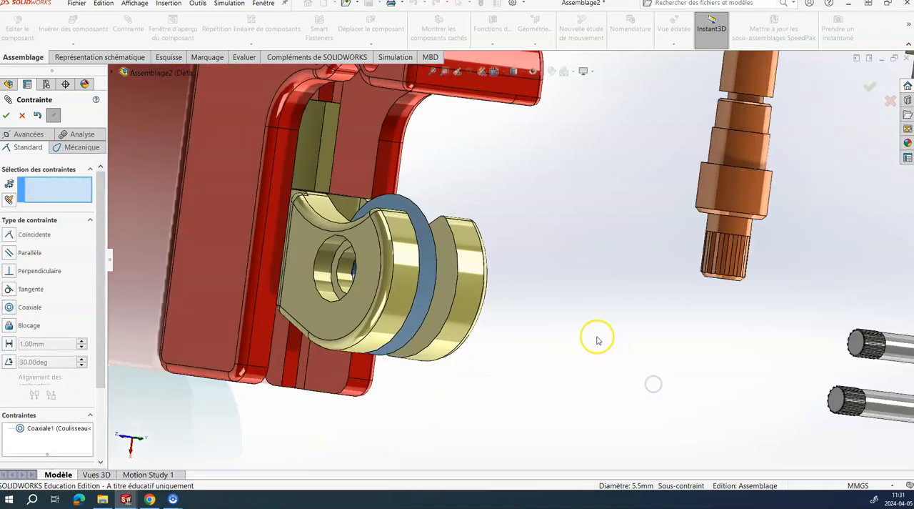
middle_click_drag(577, 312, 565, 341)
left_click_drag(443, 169, 624, 219)
left_click(535, 382)
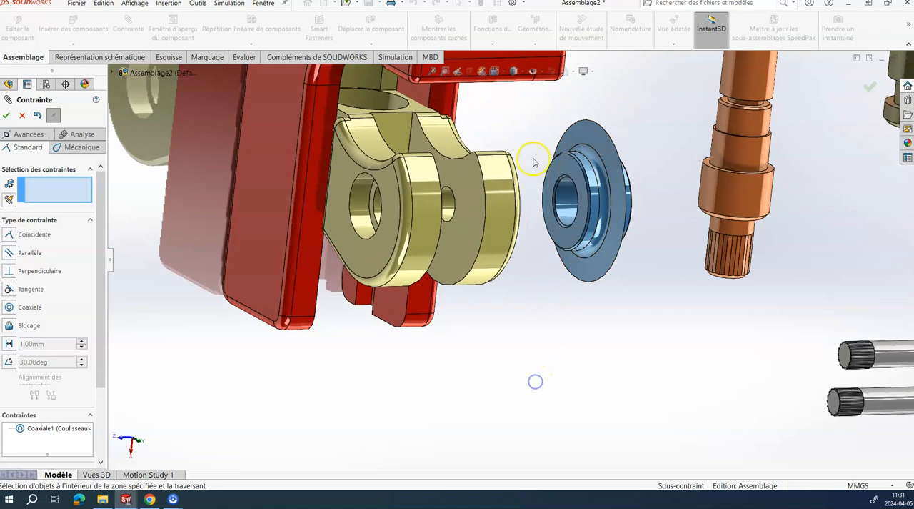
left_click(564, 171)
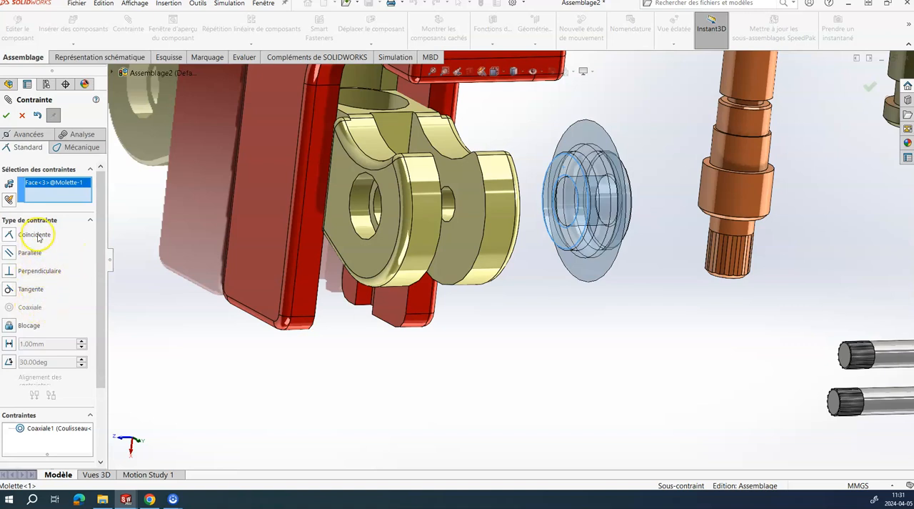
middle_click_drag(334, 264, 340, 230)
left_click(373, 191)
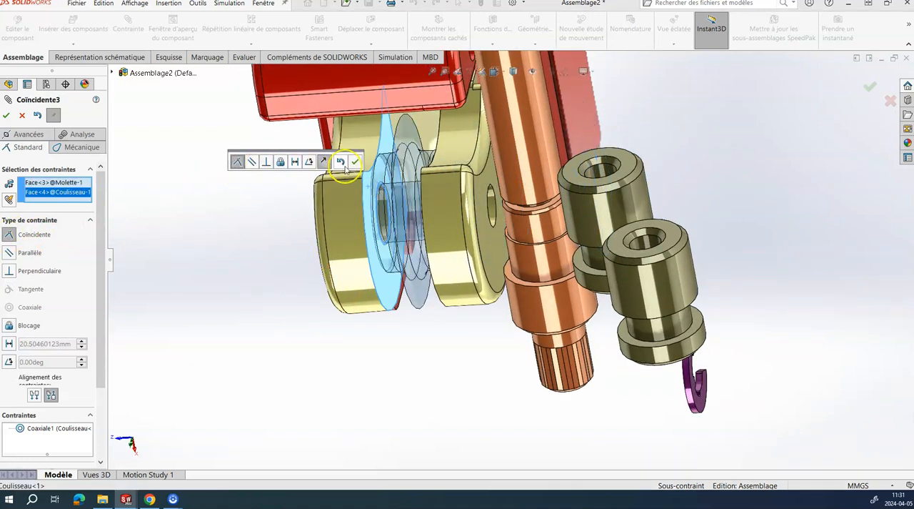
left_click(356, 162)
Step: Move the Axe de molette to the other side of the body and mate its shank concentric with the Coulisseau's pin hole
scroll(308, 270, "up", 2)
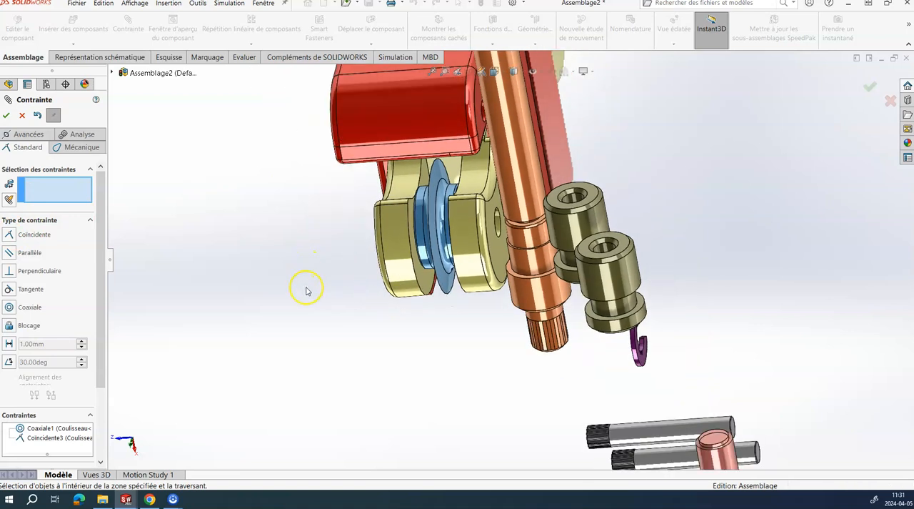
scroll(306, 289, "up", 4)
left_click_drag(713, 276, 247, 269)
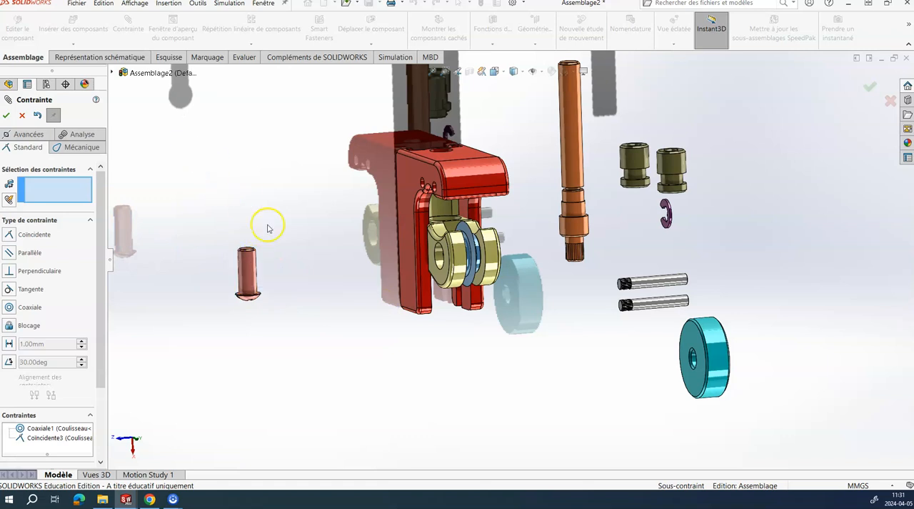
left_click(250, 276)
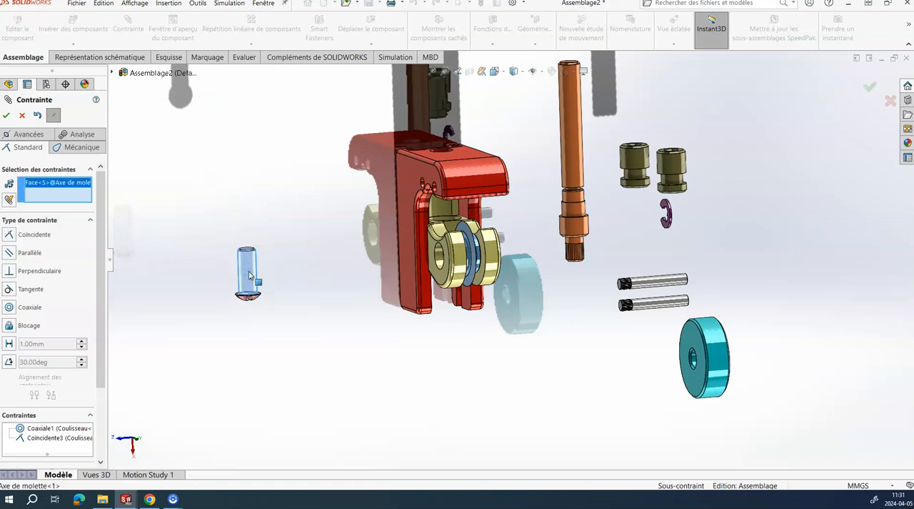
scroll(390, 267, "down", 8)
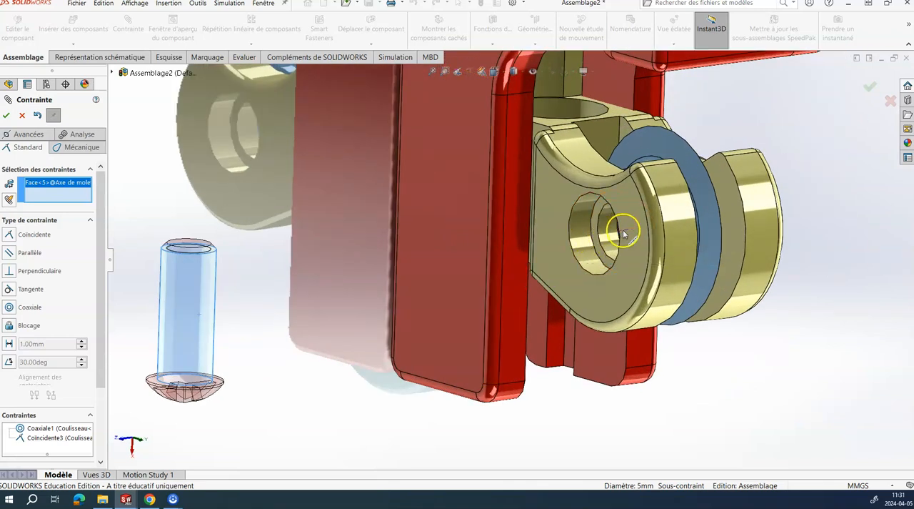
left_click(606, 238)
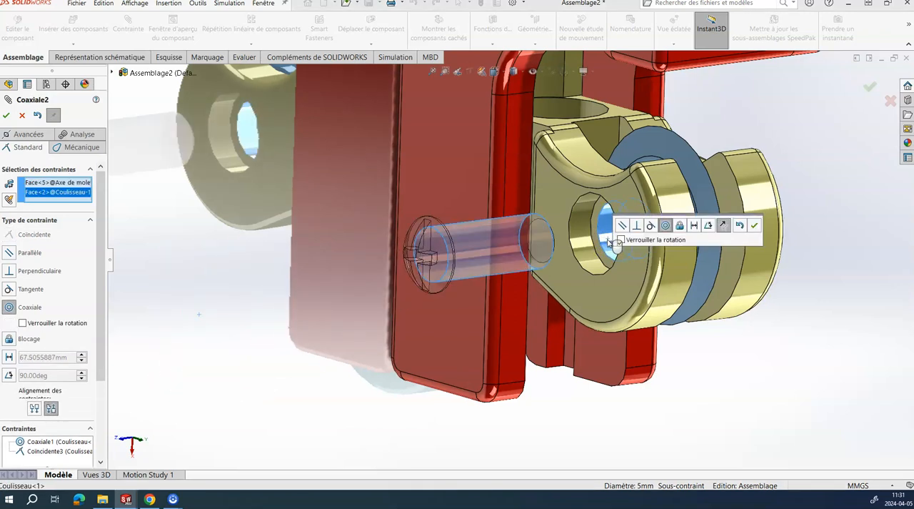
left_click(725, 226)
left_click(724, 226)
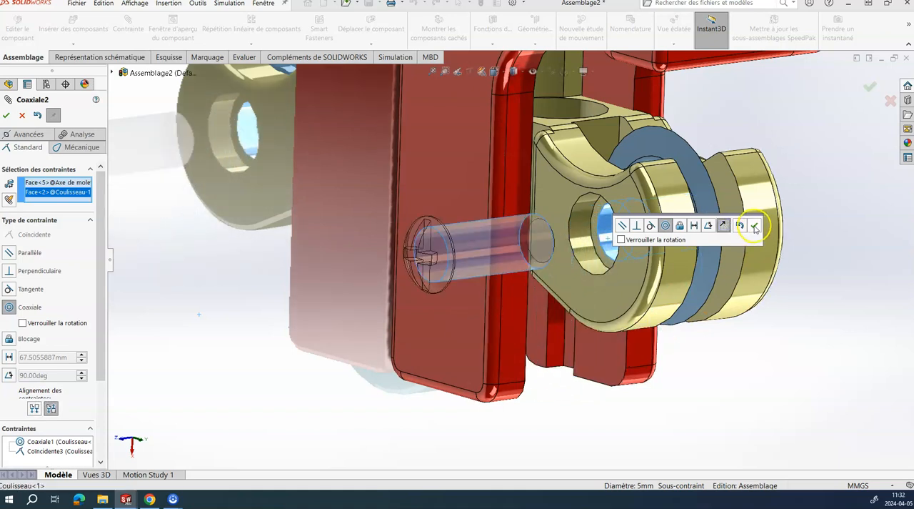
left_click(755, 228)
Step: Mate the underside of the Axe de molette's head coincident with the counterbore face in the Coulisseau
scroll(624, 236, "down", 3)
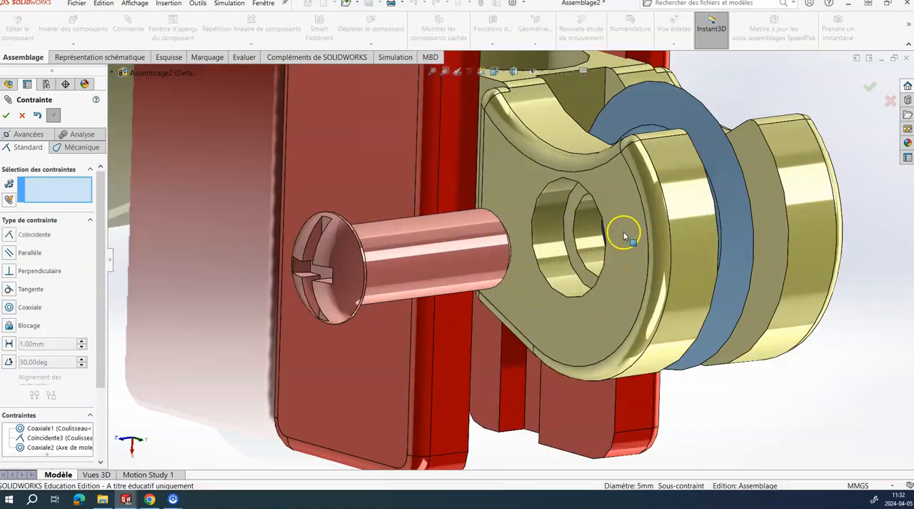
left_click(578, 200)
middle_click_drag(577, 198, 372, 282)
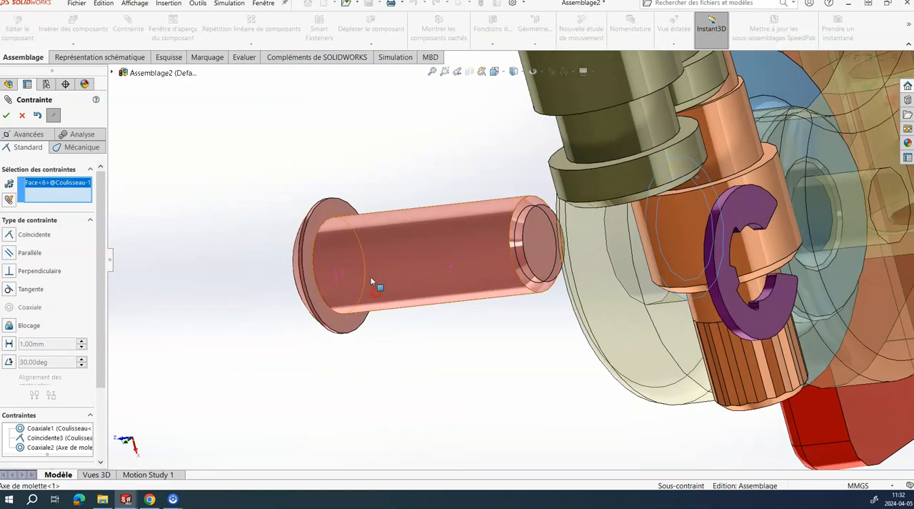
left_click(330, 206)
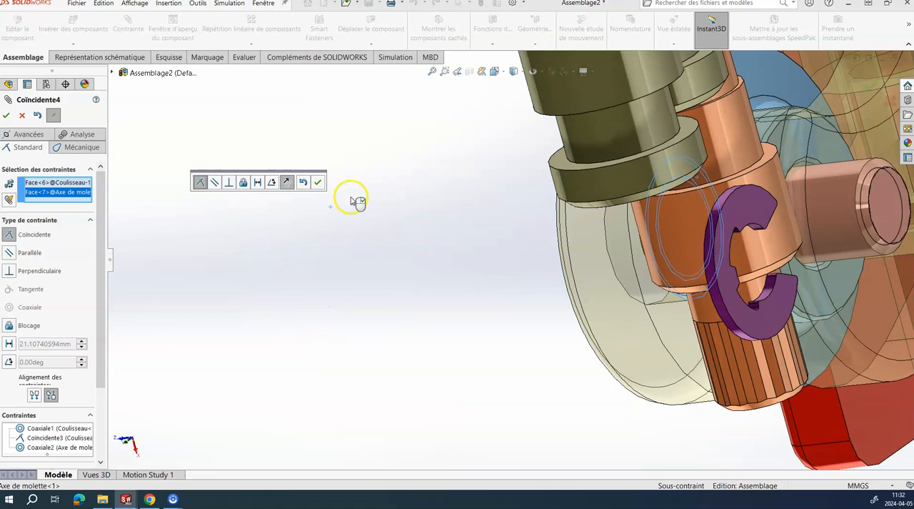
left_click(318, 183)
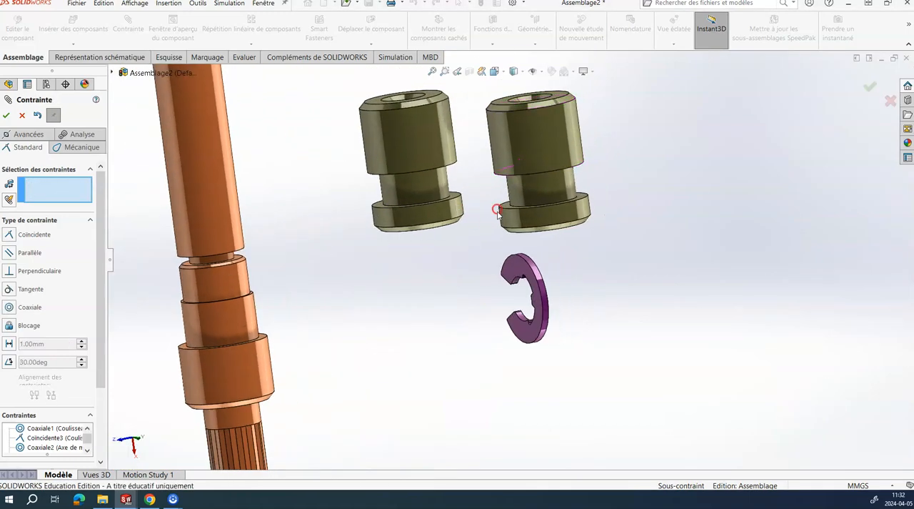
Step: Make a slot face in the Axe de molette's head parallel to the Coulisseau's upper face
scroll(347, 336, "down", 8)
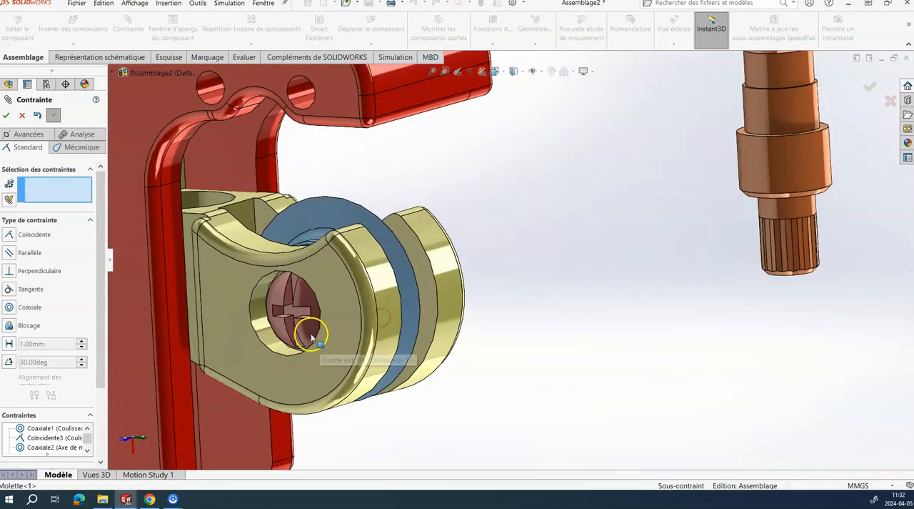
left_click_drag(308, 330, 293, 295)
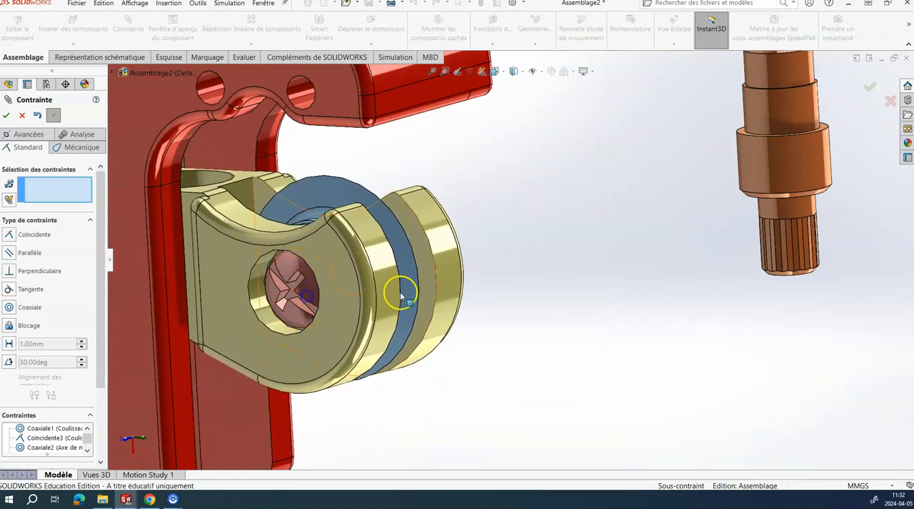
scroll(315, 300, "down", 4)
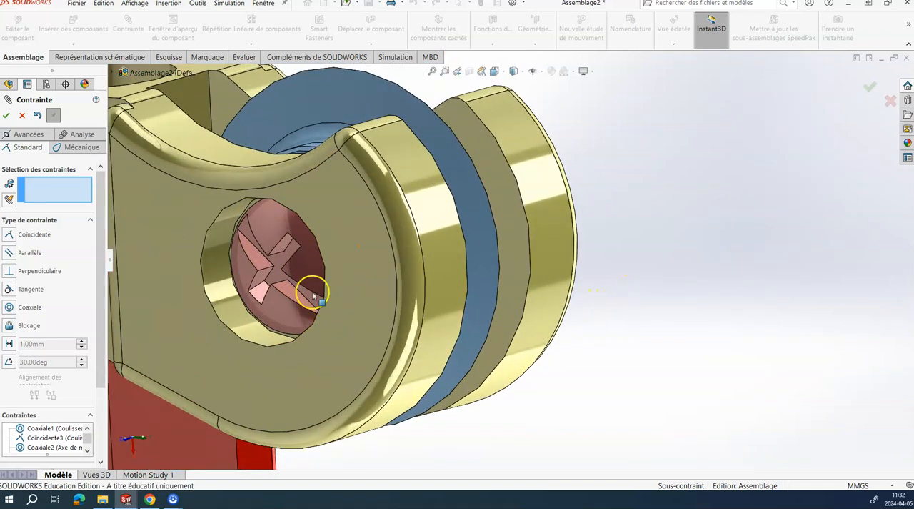
left_click(259, 264)
scroll(260, 263, "up", 3)
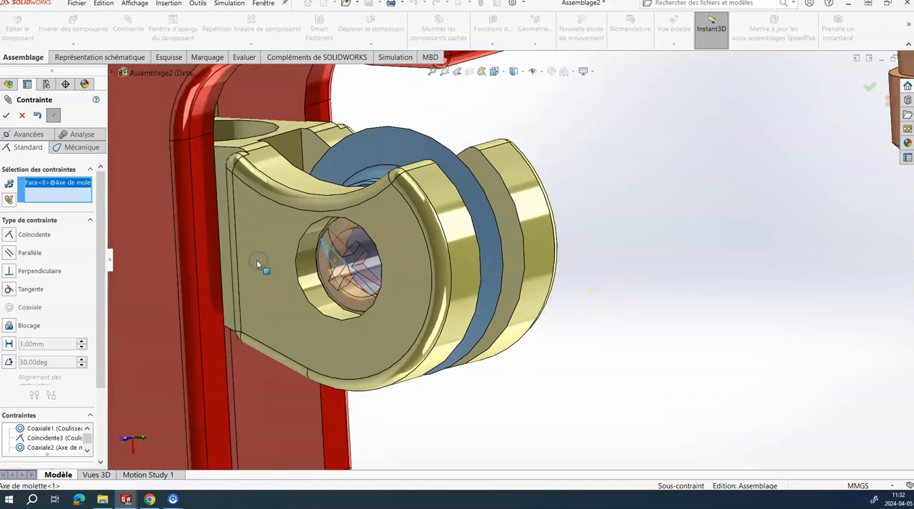
scroll(250, 173, "down", 4)
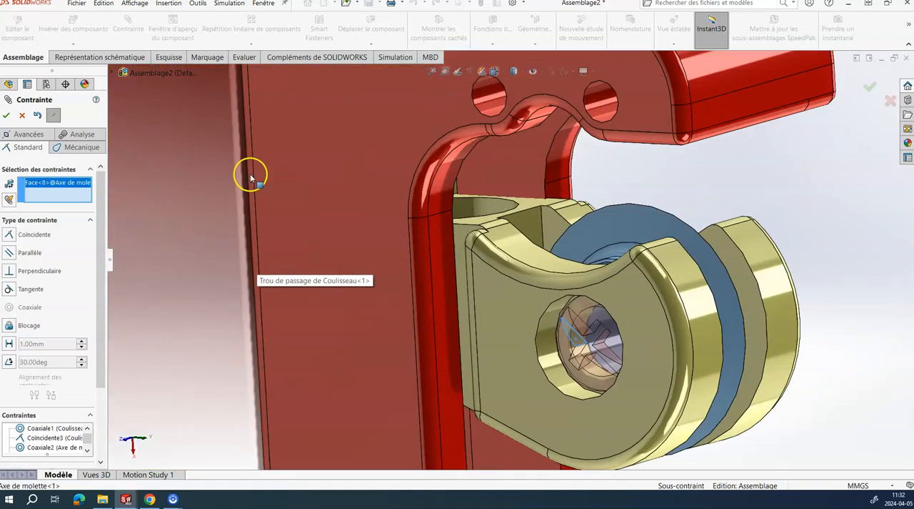
left_click(526, 202)
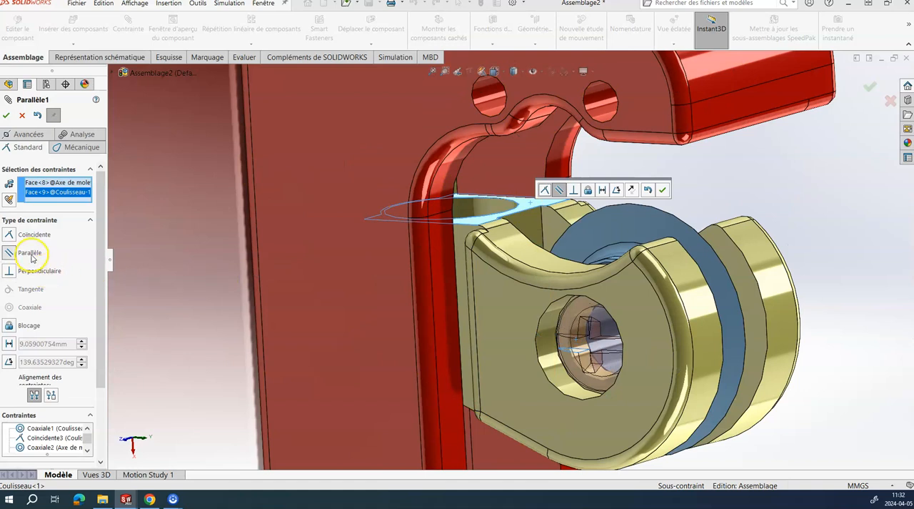
left_click(662, 189)
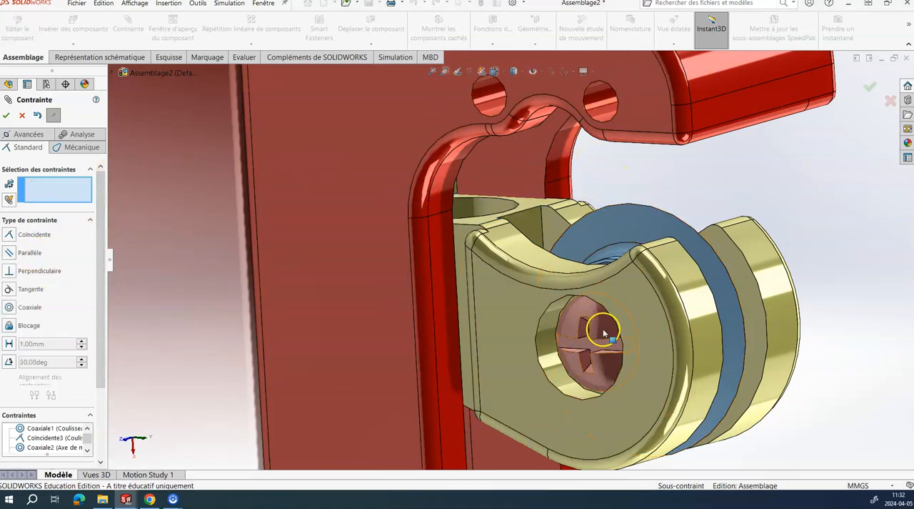
Step: Slide the Coulisseau with its wheel and pin down the body's groove, away from the roller holes
left_click_drag(605, 342, 580, 431)
scroll(601, 339, "up", 4)
left_click(647, 273)
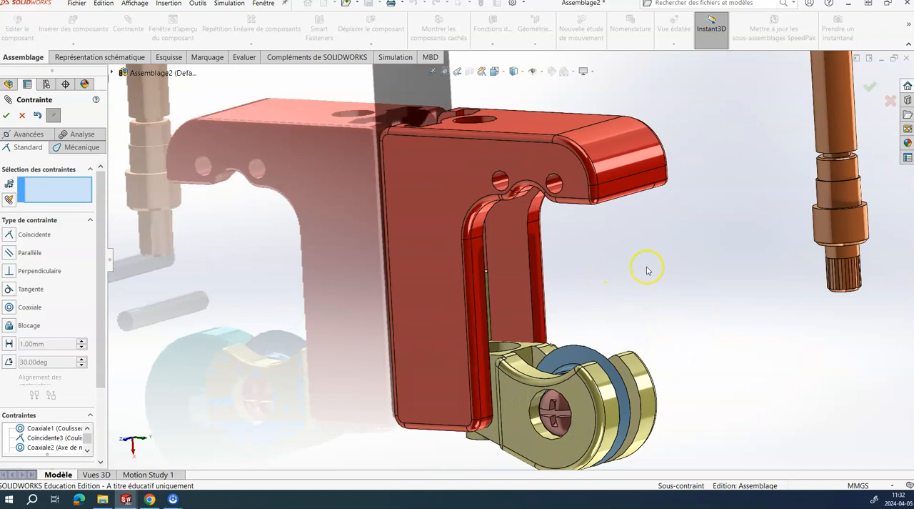
Step: Mate the upper Axe de rouleau's smooth cylindrical face concentric with the body's roller hole nearest the rounded nose
scroll(643, 264, "up", 3)
scroll(629, 253, "down", 1)
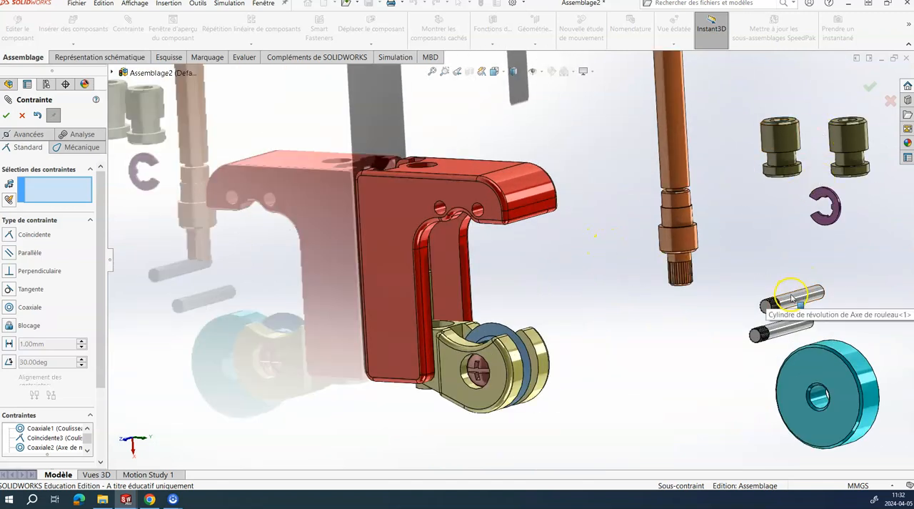
scroll(786, 301, "down", 6)
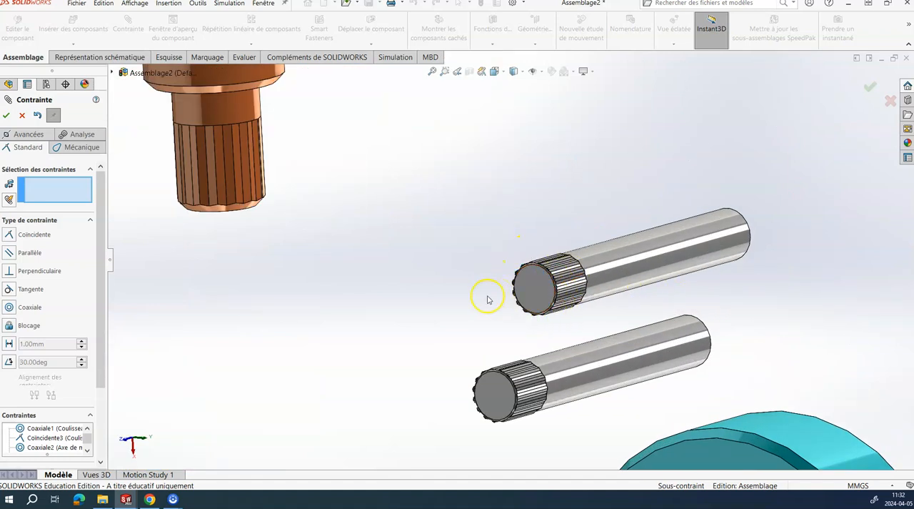
scroll(488, 299, "up", 3)
scroll(674, 270, "down", 2)
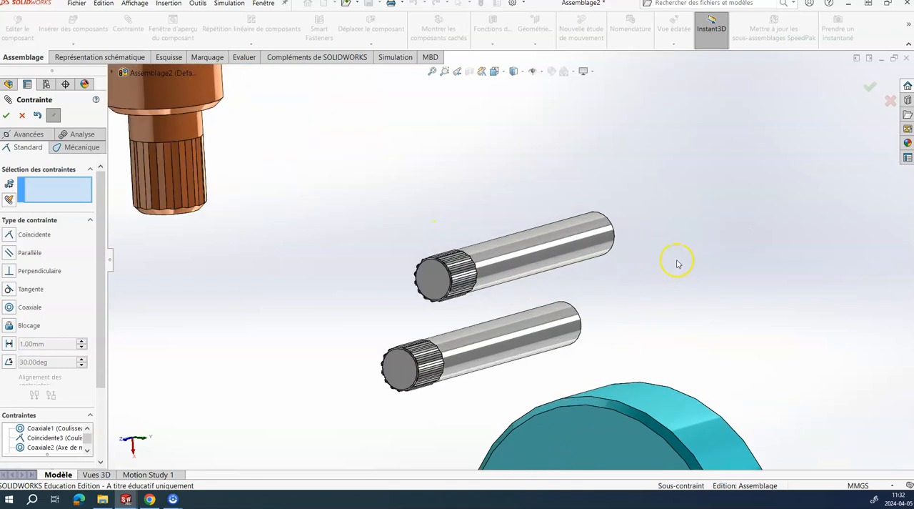
left_click(534, 249)
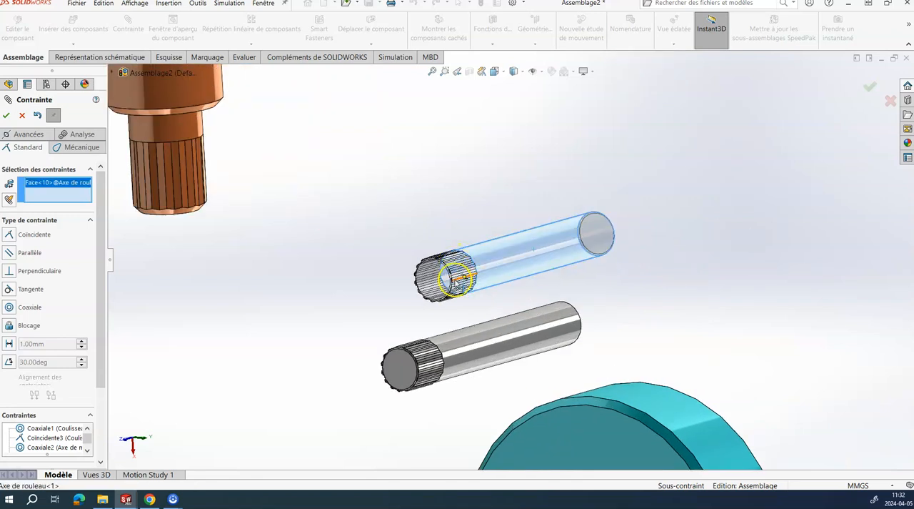
scroll(347, 286, "up", 4)
scroll(314, 236, "down", 4)
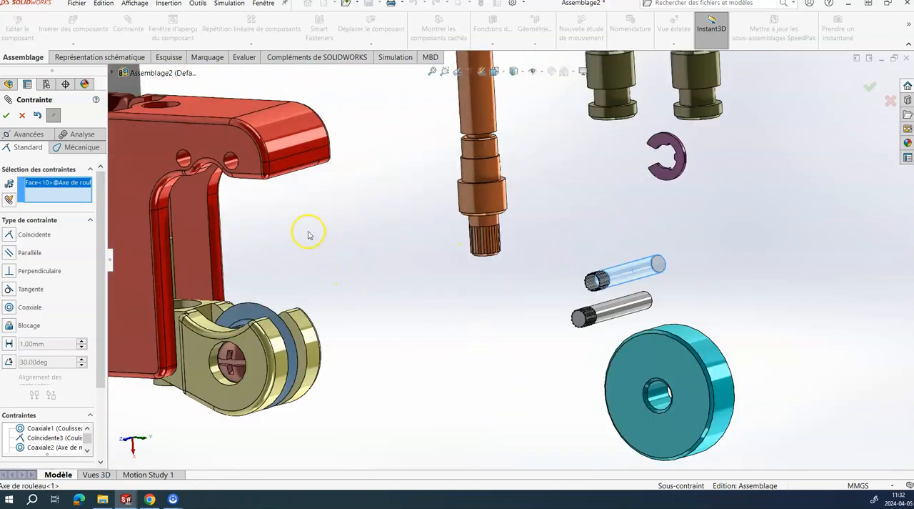
left_click(224, 148)
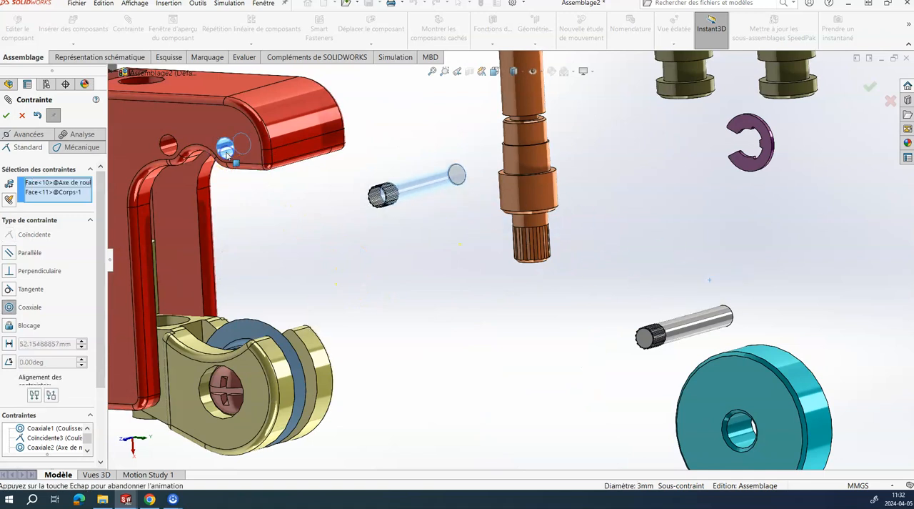
left_click(214, 141)
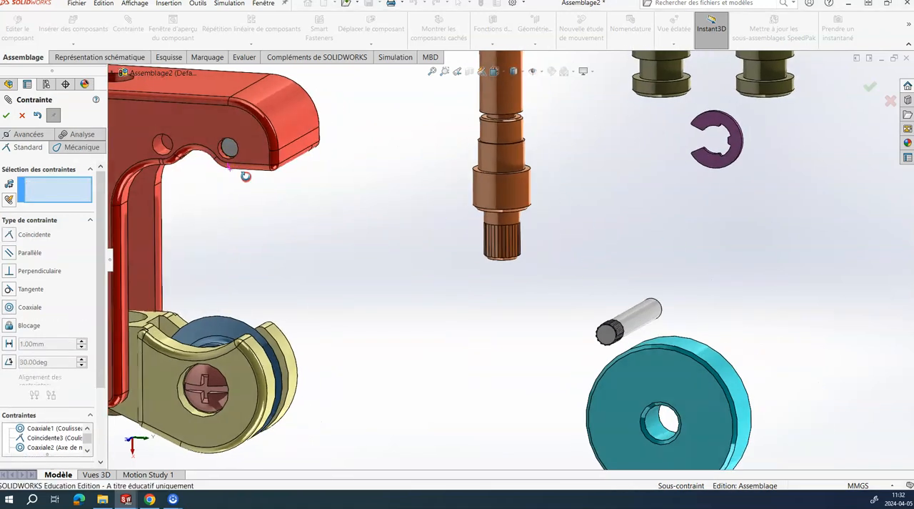
Step: Mate the end face of the Axe de rouleau nearest the nose coincident with the Corps's flat side face
left_click(228, 148)
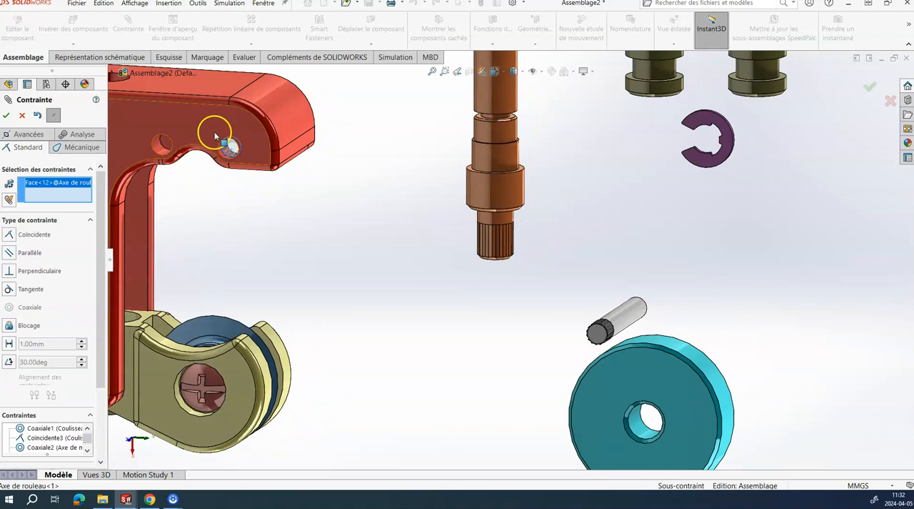
left_click(214, 135)
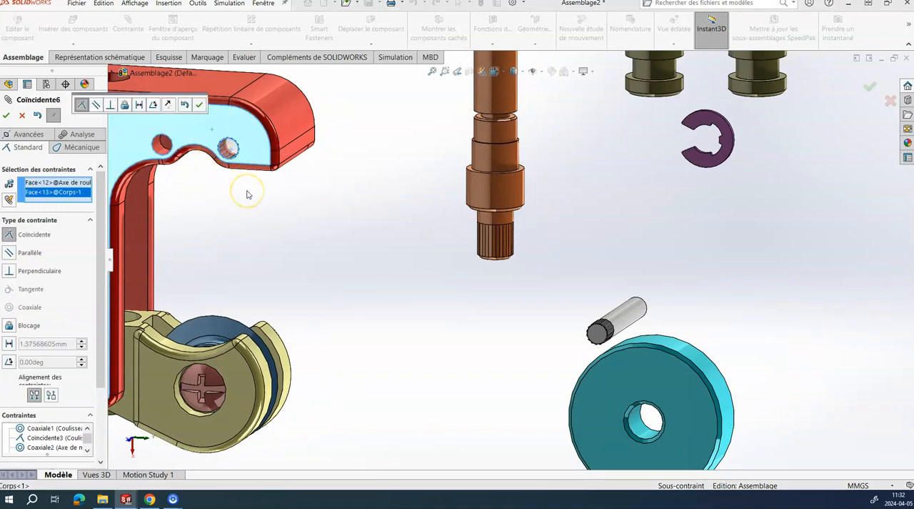
left_click(203, 107)
Step: Mate the second Axe de rouleau's smooth cylindrical face concentric with the Corps's remaining roller hole, farther from the nose
middle_click_drag(226, 223, 204, 255)
scroll(178, 188, "up", 3)
scroll(178, 188, "down", 3)
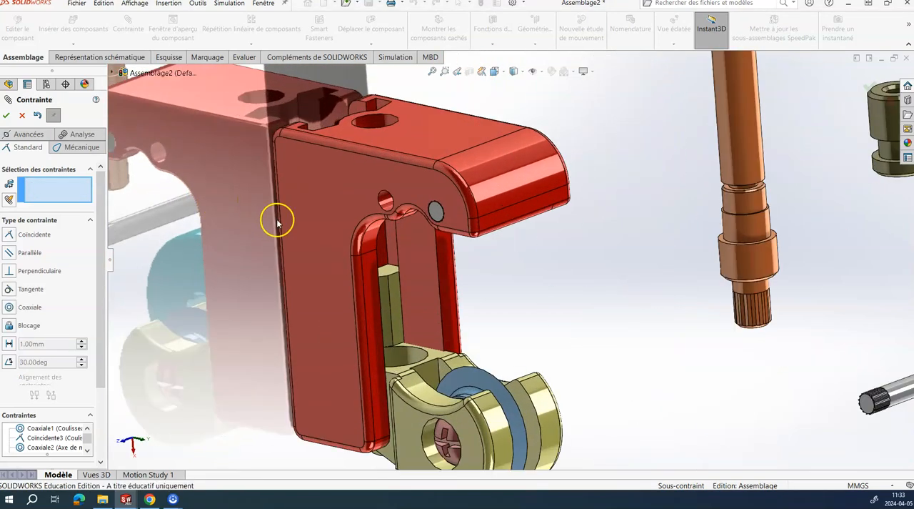
scroll(300, 229, "down", 2)
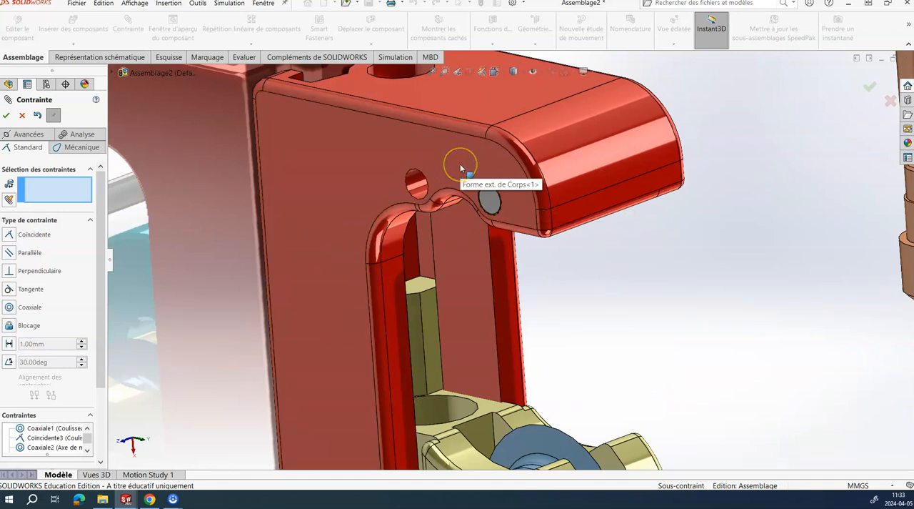
scroll(535, 262, "up", 5)
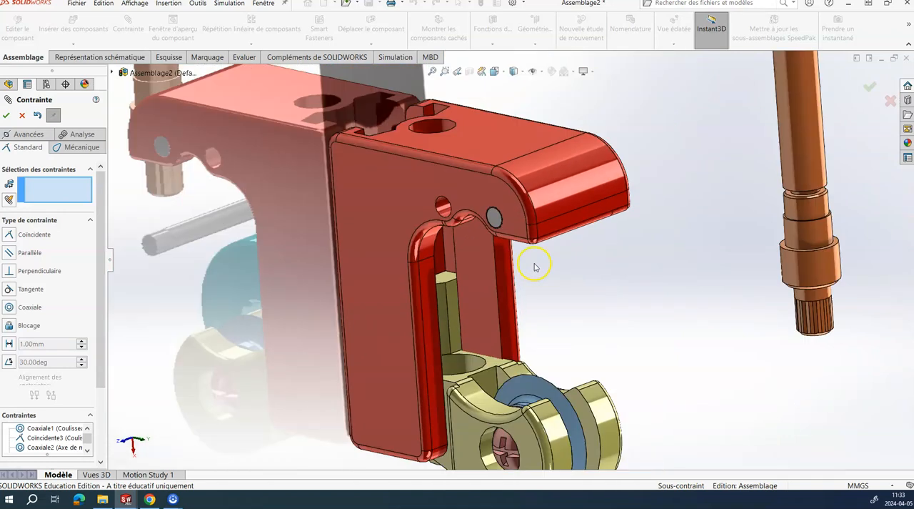
scroll(573, 265, "down", 2)
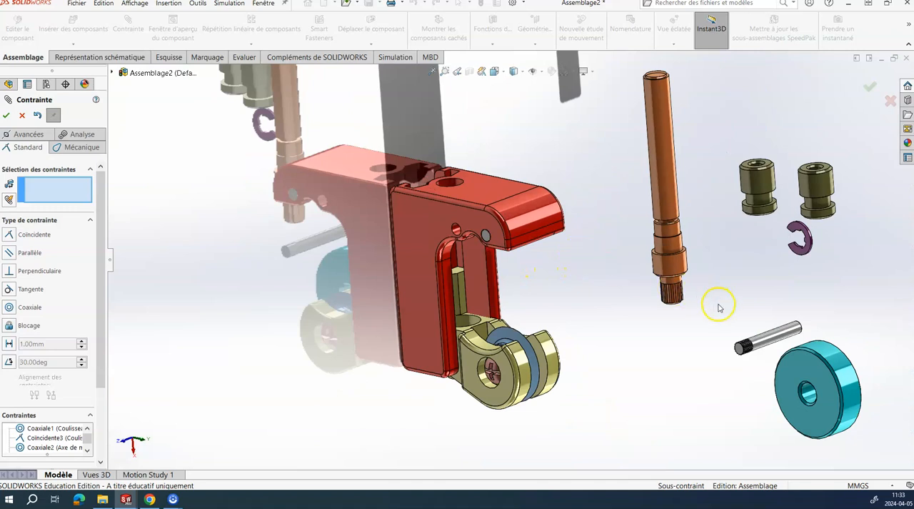
left_click(766, 335)
scroll(447, 239, "down", 6)
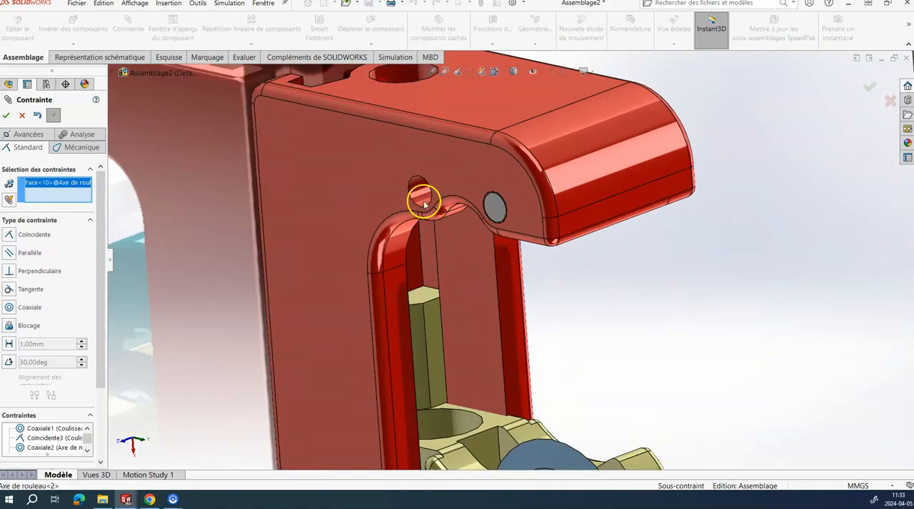
left_click(421, 195)
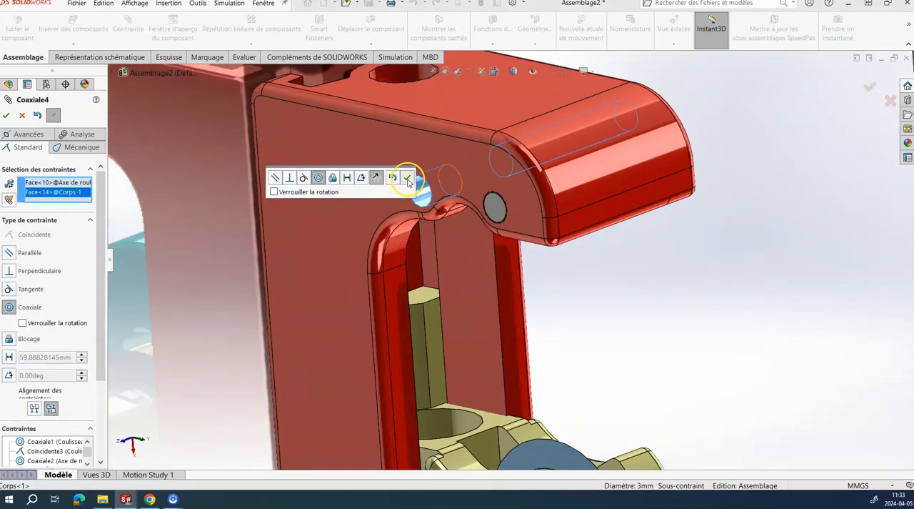
left_click(408, 180)
left_click(405, 188)
Step: Make the second Axe de rouleau's knurled end face coincident with the Corps's flat side face
middle_click_drag(421, 202, 438, 188)
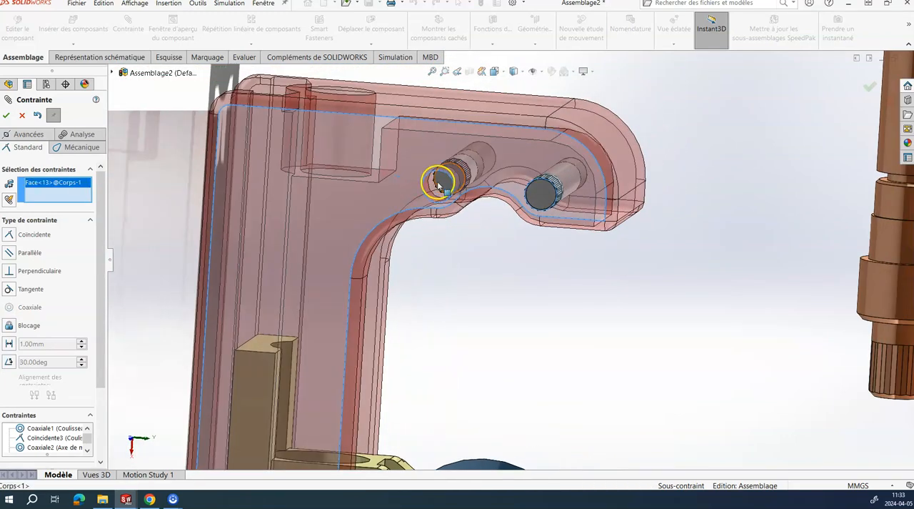
left_click(440, 184)
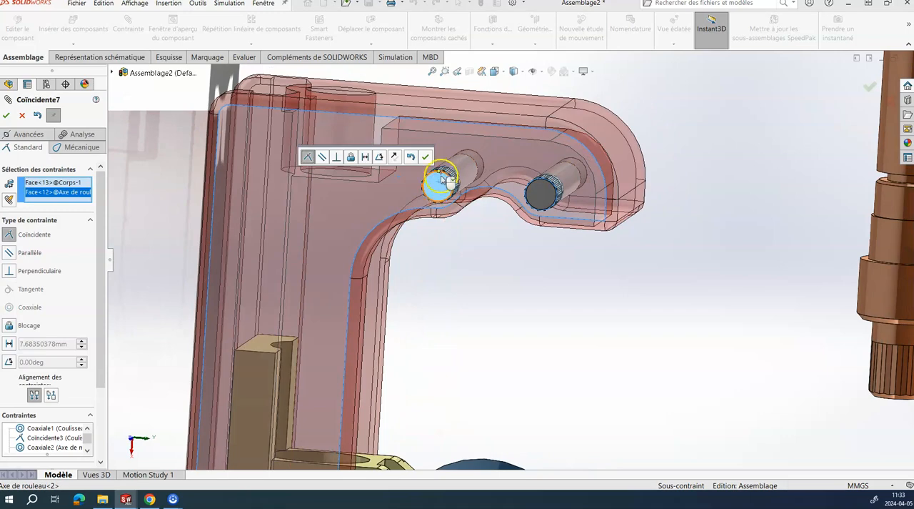
left_click(425, 157)
middle_click_drag(422, 205, 353, 216)
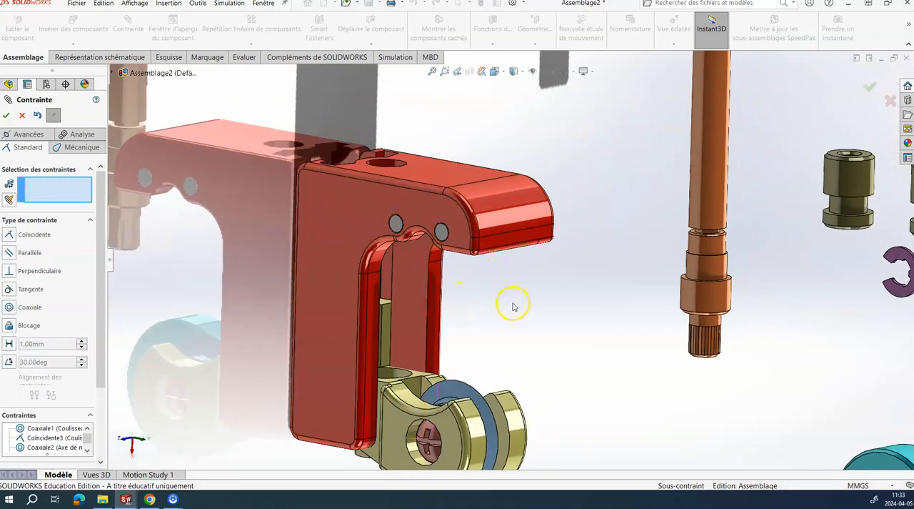
Step: Mate a Rouleau's outer cylindrical face concentric with the Axe de rouleau farther from the nose
scroll(512, 304, "up", 3)
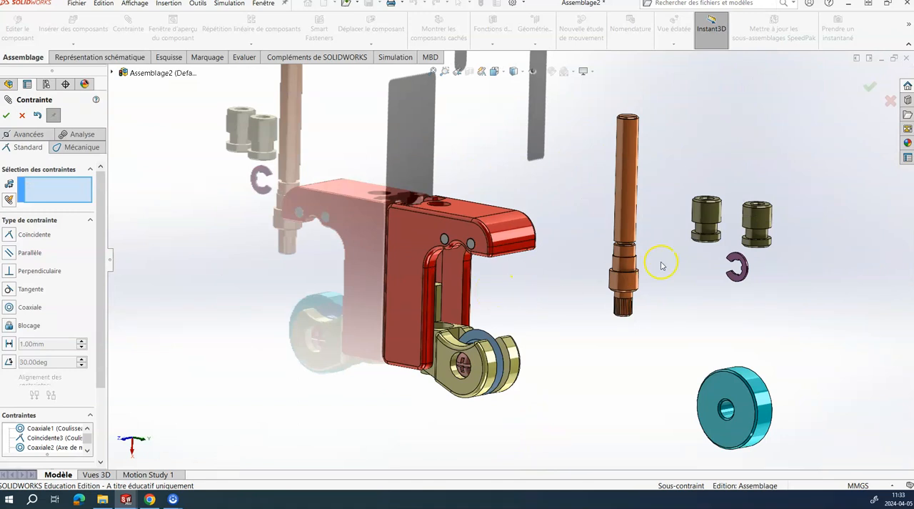
scroll(683, 235, "down", 3)
left_click(704, 179)
middle_click_drag(465, 357, 358, 341)
left_click(338, 345)
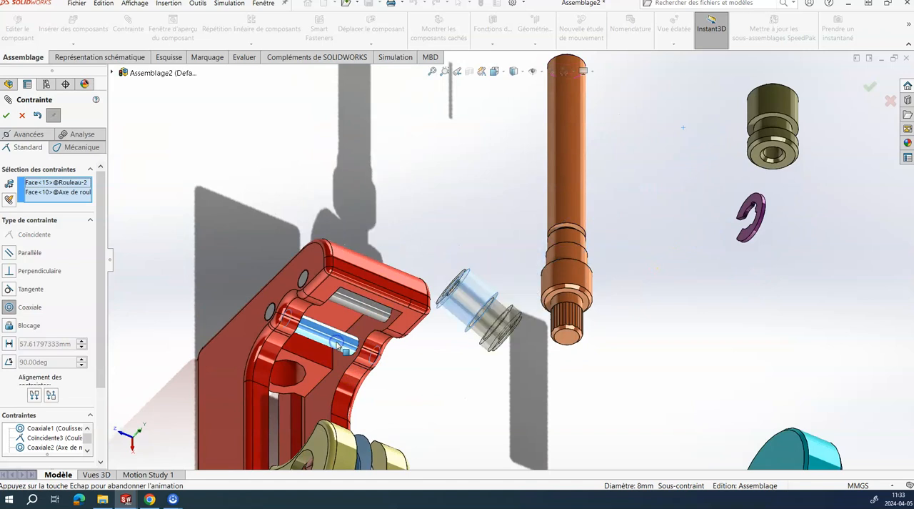
left_click(323, 360)
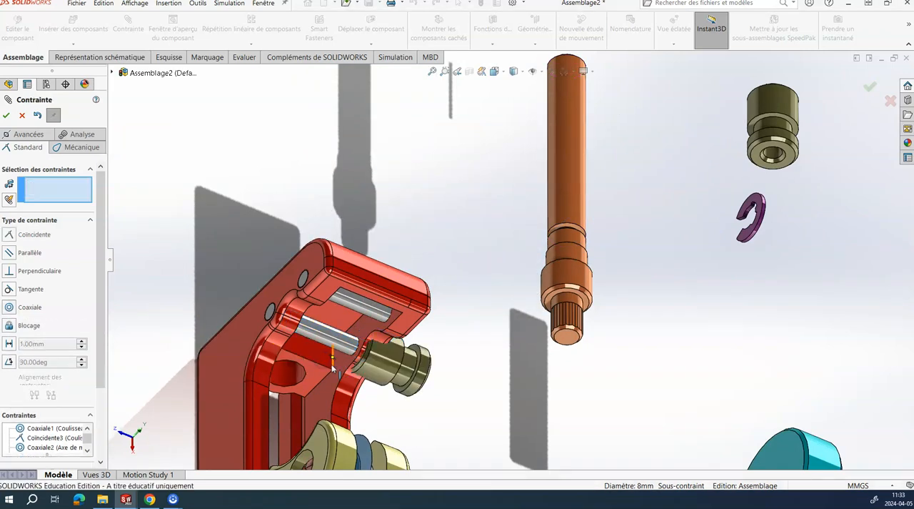
Step: Slide that Rouleau along its pin and mate its barrel end face coincident with the Corps's inner side face
left_click_drag(375, 357, 409, 363)
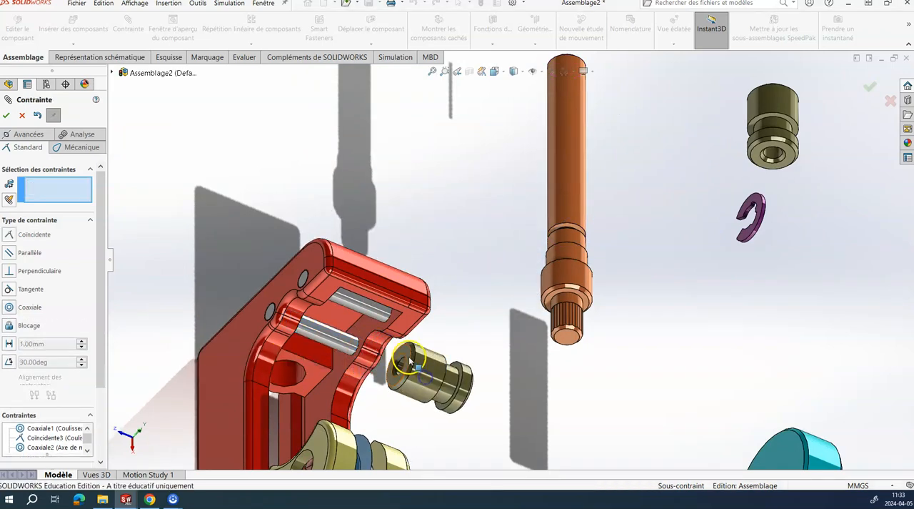
left_click(392, 364)
left_click(302, 364)
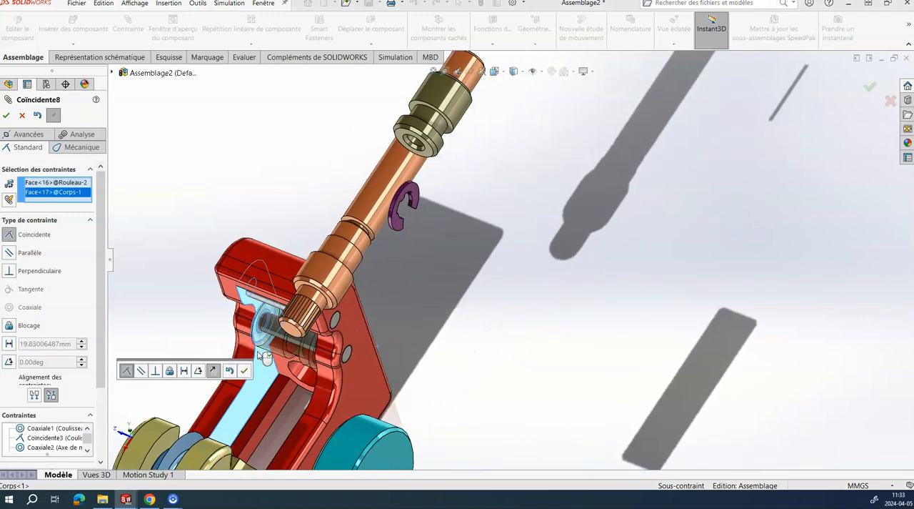
left_click(243, 371)
key("f")
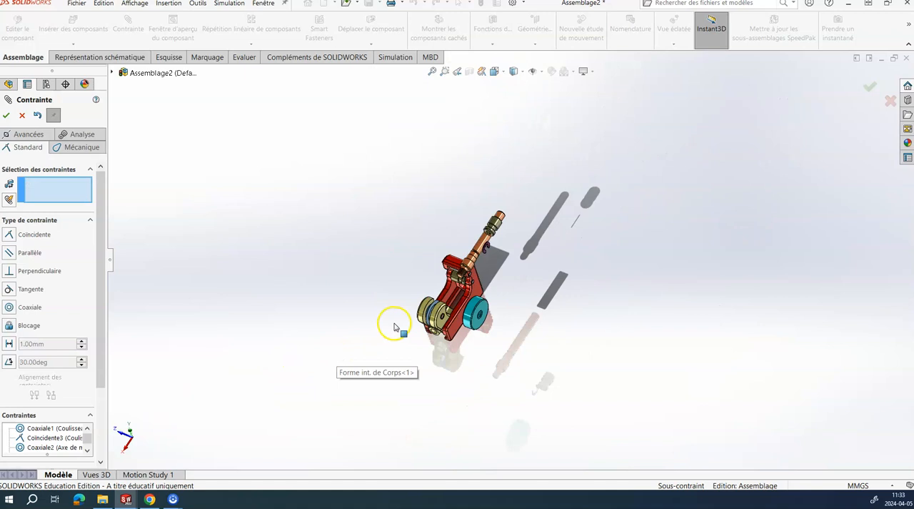
Step: Mate the remaining Rouleau's outer cylindrical face concentric with the Axe de rouleau nearest the nose
scroll(511, 239, "down", 6)
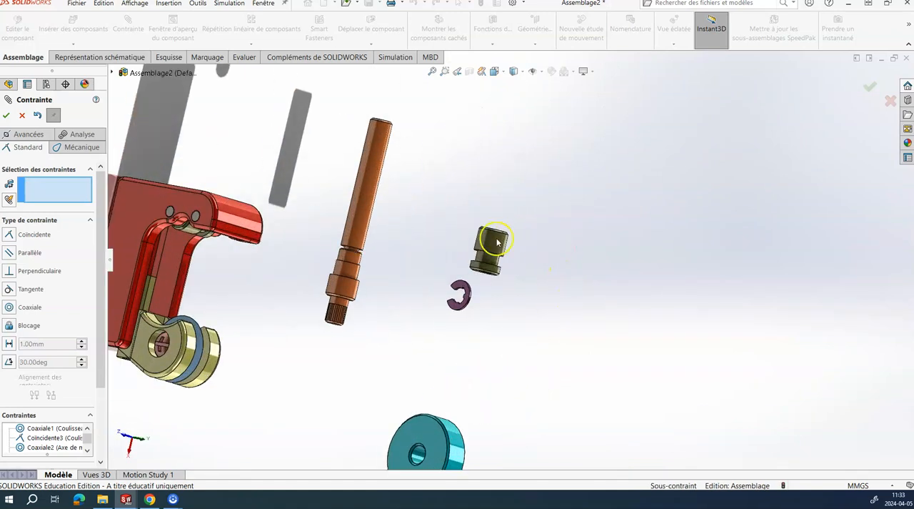
left_click(487, 241)
scroll(300, 300, "up", 3)
middle_click_drag(301, 300, 289, 217)
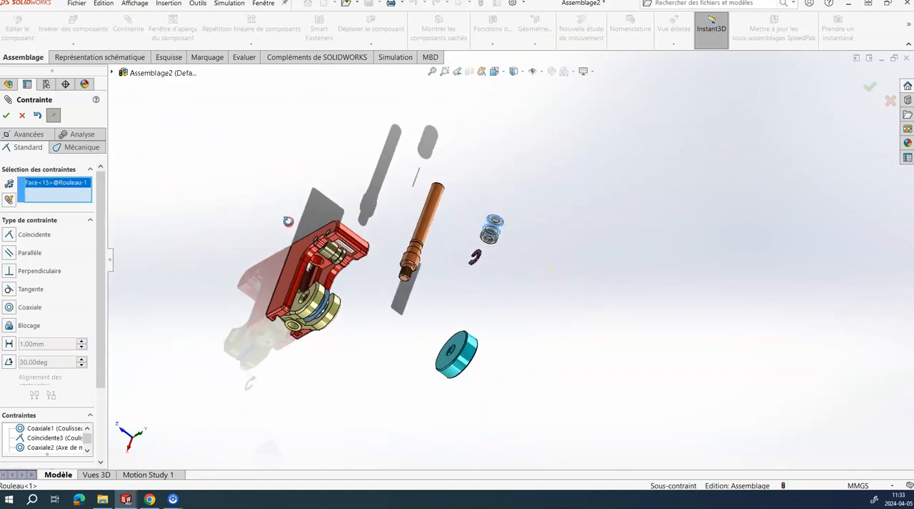
scroll(343, 268, "down", 4)
scroll(344, 269, "down", 2)
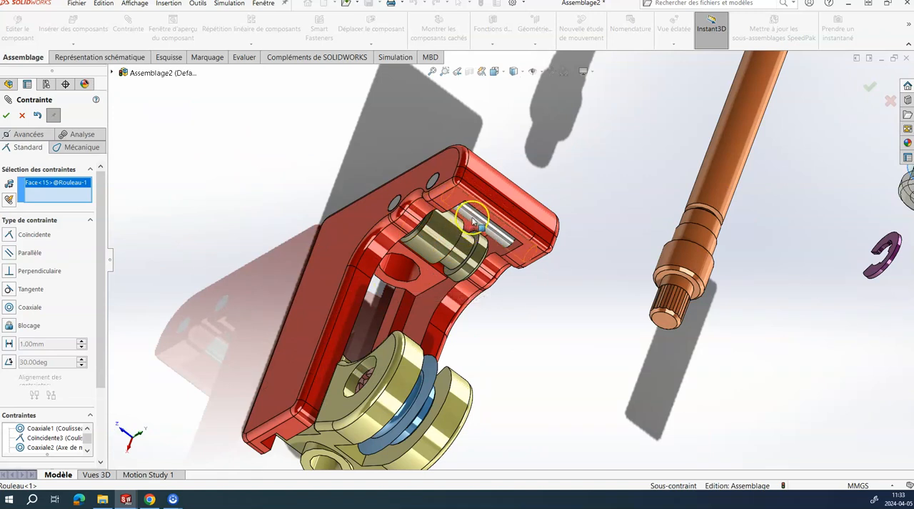
left_click(473, 219)
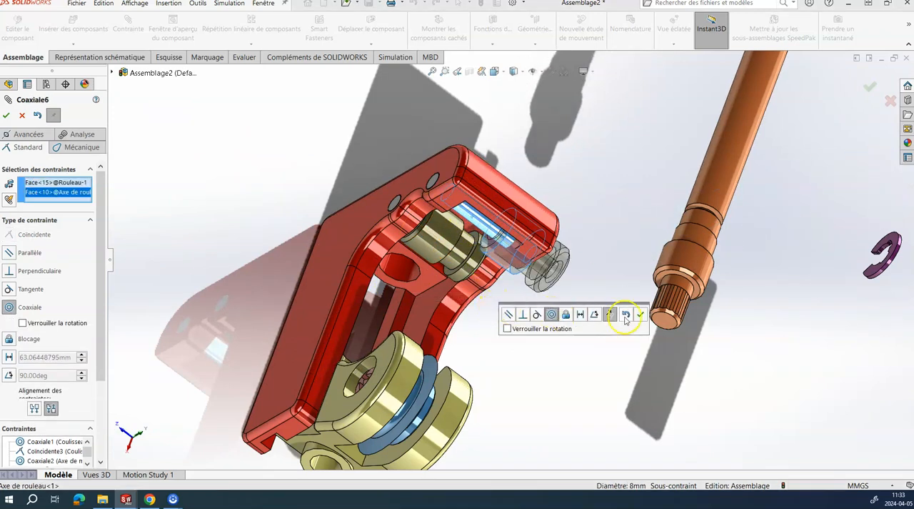
left_click(643, 314)
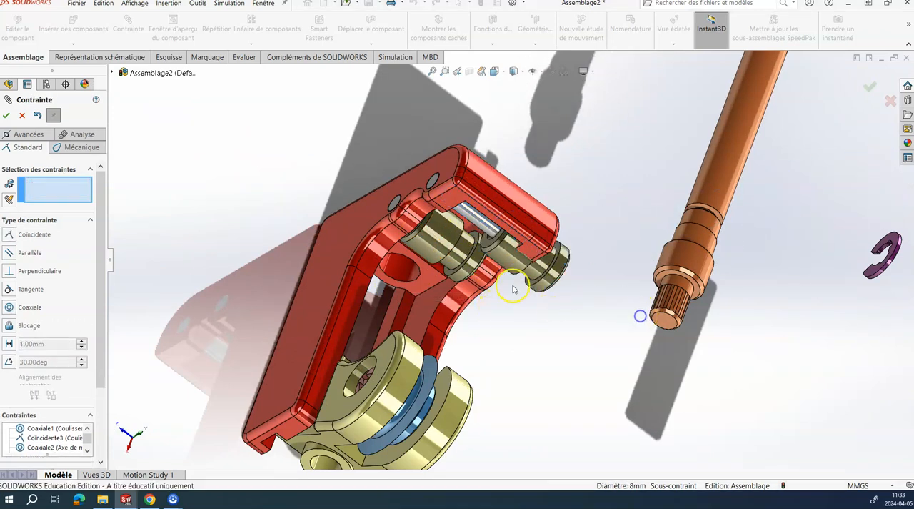
Step: Mate the barrel end face of the Rouleau nearest the nose coincident with the Corps's inner side face
left_click(488, 246)
middle_click_drag(503, 291, 427, 218)
scroll(426, 219, "down", 2)
left_click(413, 188)
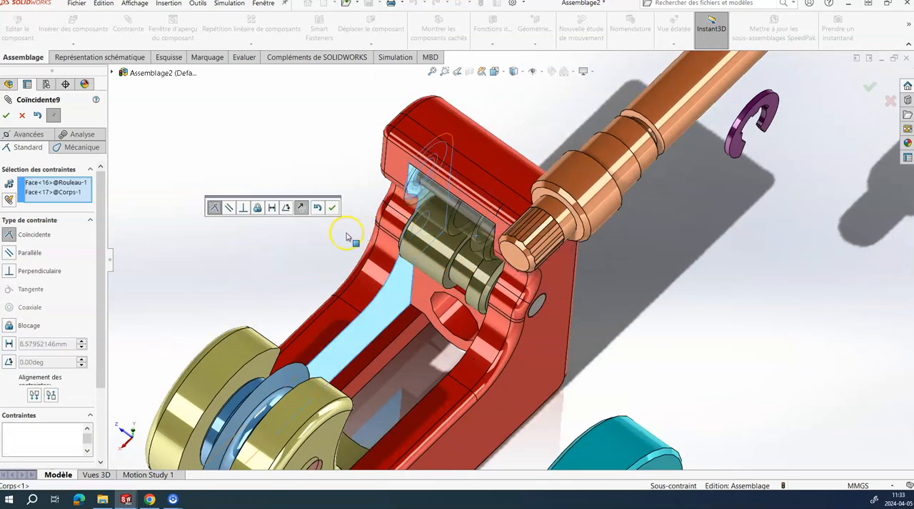
left_click(330, 210)
Step: Mate the Axe de manoeuvre's long cylindrical face concentric with the bore in the Corps's upper face, using reversed mate alignment
scroll(292, 235, "up", 4)
middle_click_drag(393, 240, 478, 415)
scroll(596, 326, "down", 2)
scroll(594, 319, "up", 2)
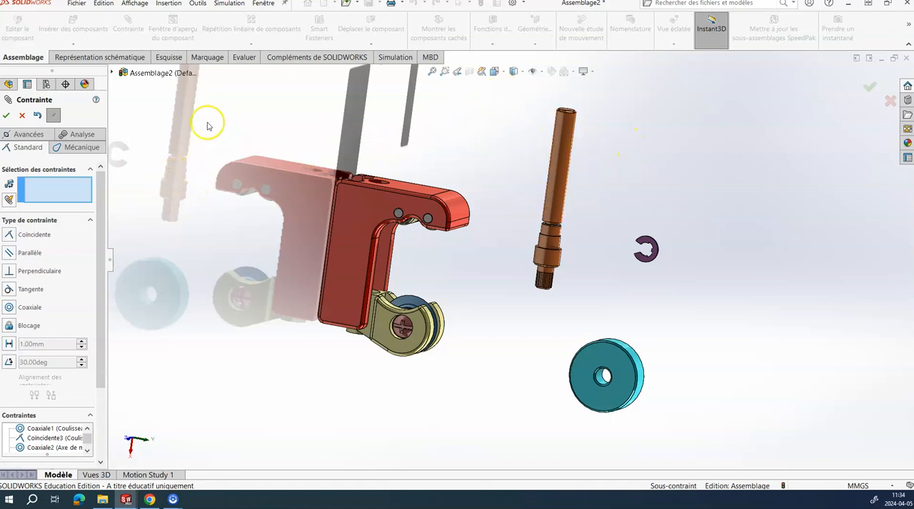
left_click(560, 163)
scroll(410, 159, "down", 3)
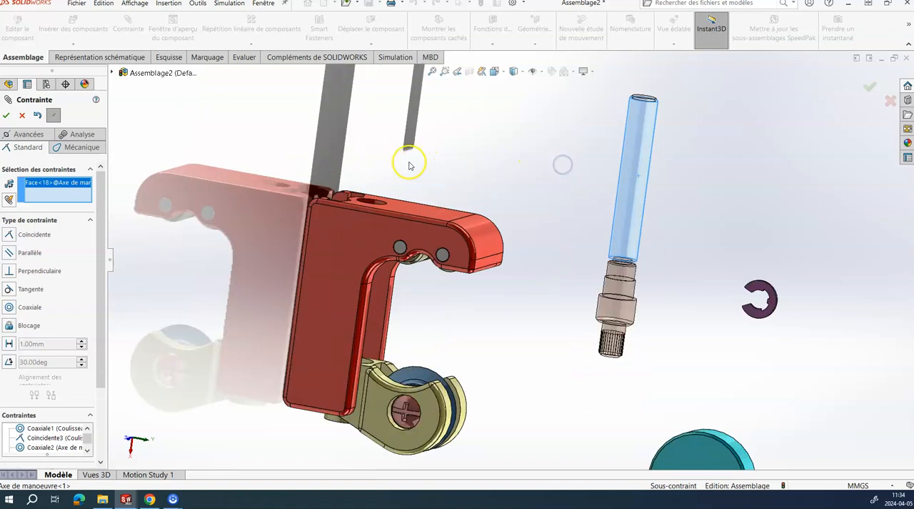
scroll(383, 214, "down", 2)
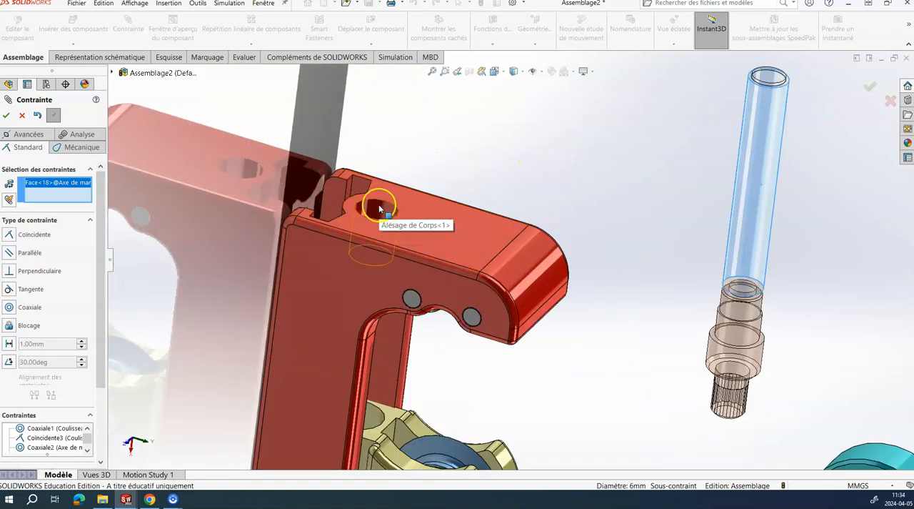
left_click(380, 206)
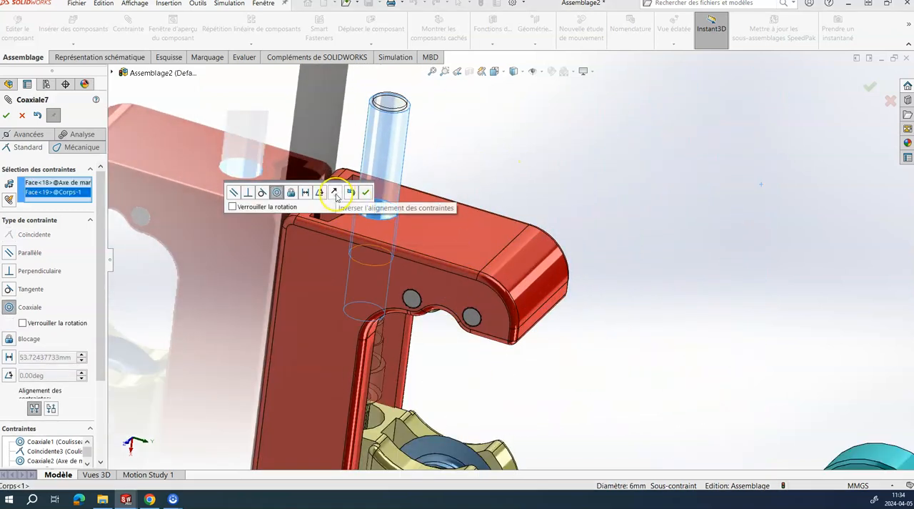
left_click(336, 194)
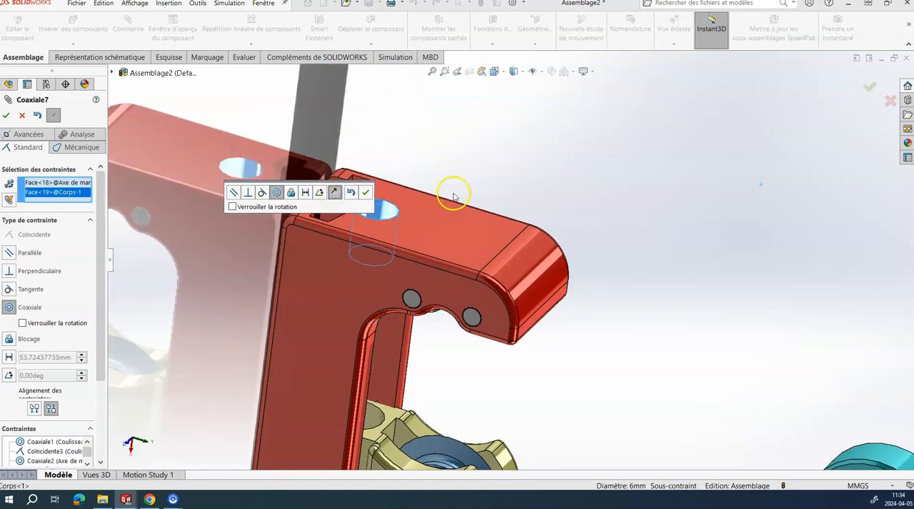
scroll(475, 192, "up", 5)
scroll(498, 187, "down", 5)
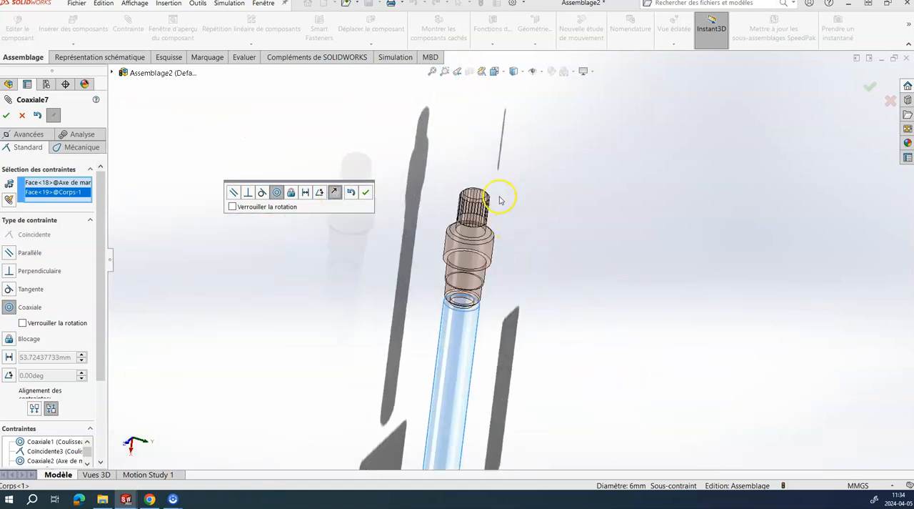
left_click(365, 192)
Step: Slide the Axe de manoeuvre down along its bore axis, closer to the Corps
scroll(433, 313, "up", 2)
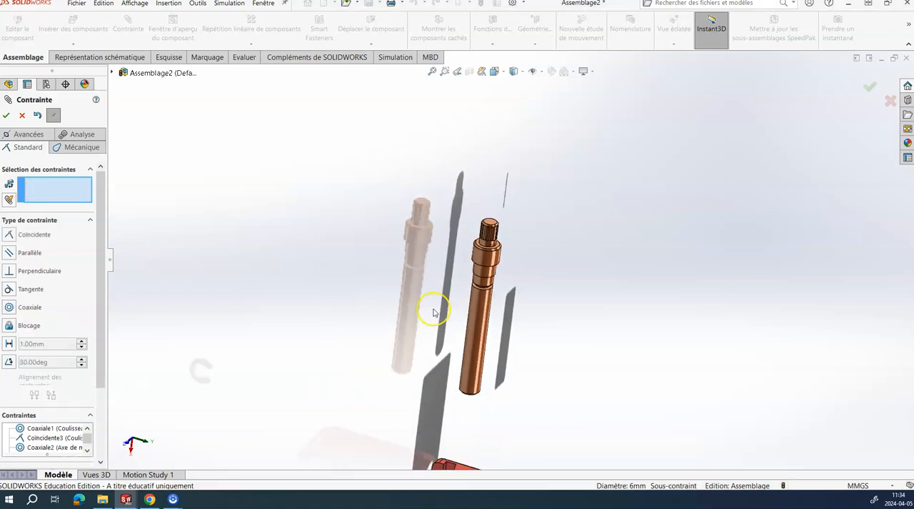
scroll(491, 382, "up", 5)
scroll(492, 371, "down", 4)
left_click_drag(498, 225, 547, 298)
scroll(562, 308, "up", 2)
middle_click_drag(563, 309, 560, 278)
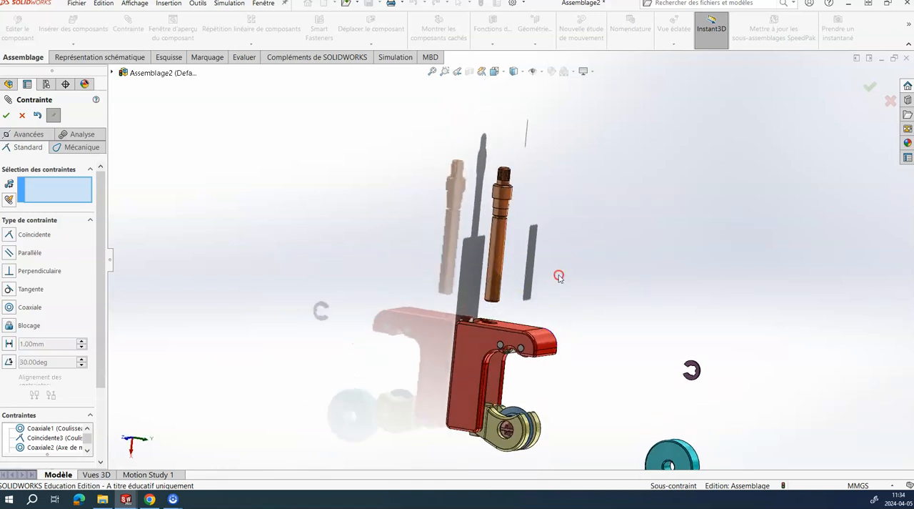
Step: Mate the Anneau élastique's outer cylindrical face concentric with the Axe de manoeuvre's long cylindrical face
scroll(659, 359, "down", 8)
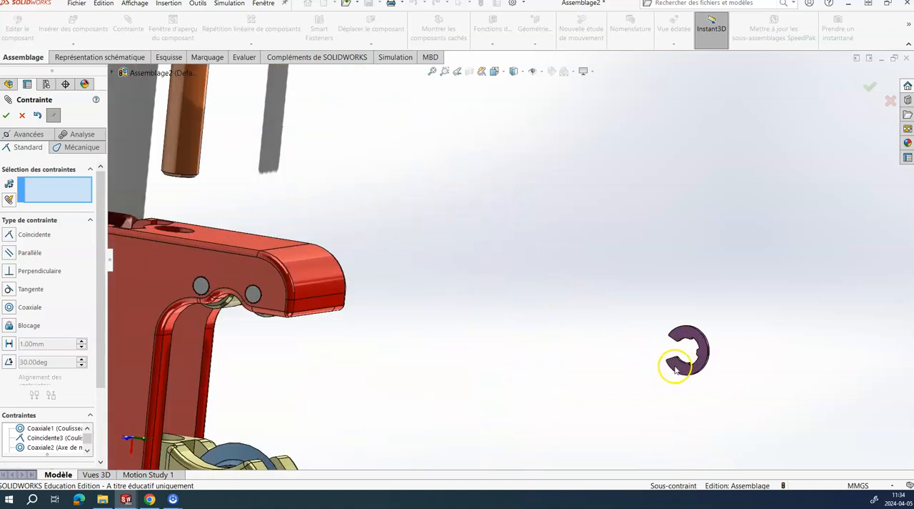
scroll(562, 295, "up", 6)
scroll(442, 191, "down", 8)
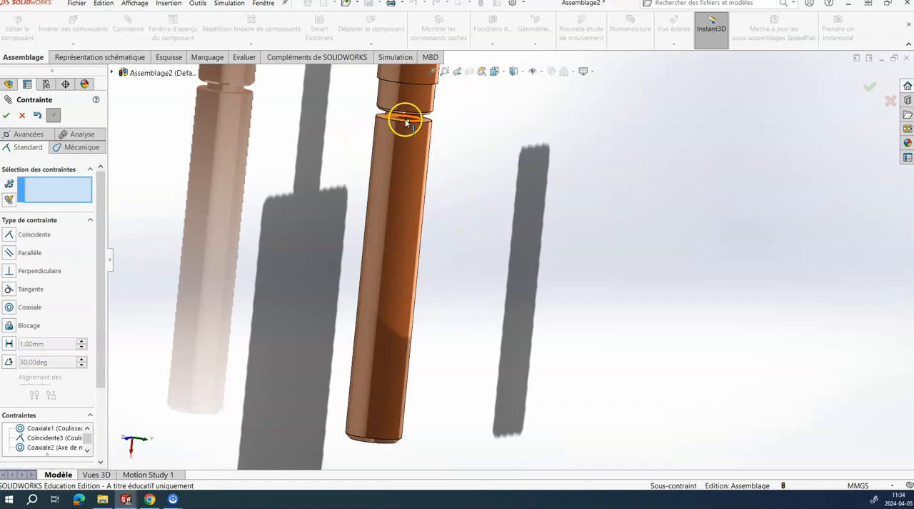
left_click(403, 164)
scroll(405, 166, "up", 5)
scroll(749, 439, "up", 4)
scroll(723, 400, "down", 7)
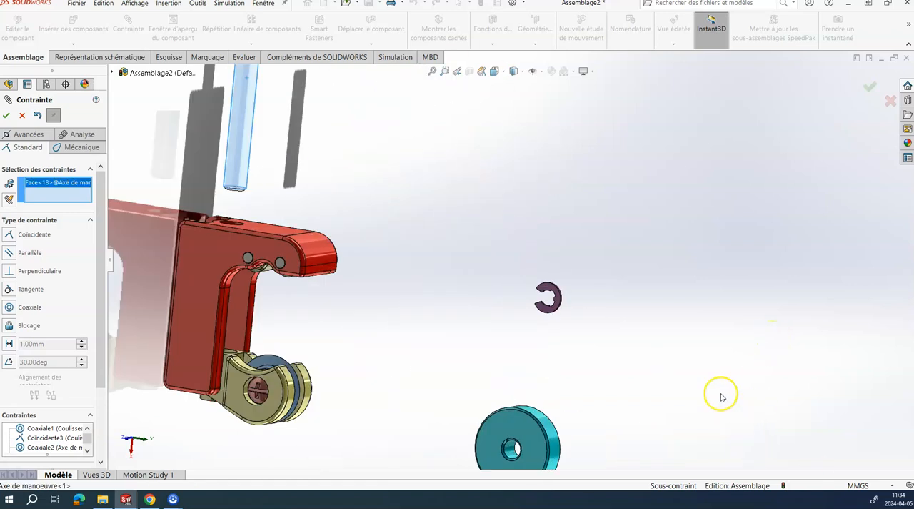
middle_click_drag(516, 257, 484, 279)
scroll(503, 238, "down", 6)
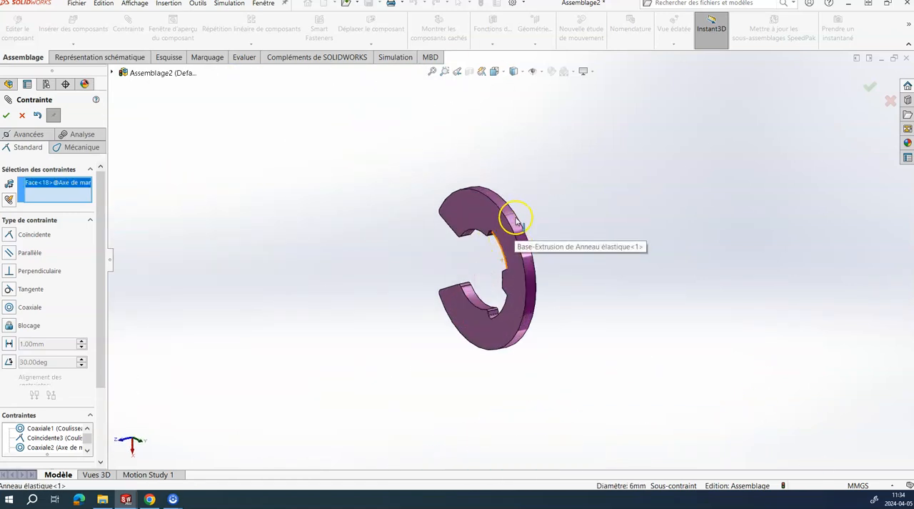
left_click(513, 214)
scroll(419, 268, "up", 5)
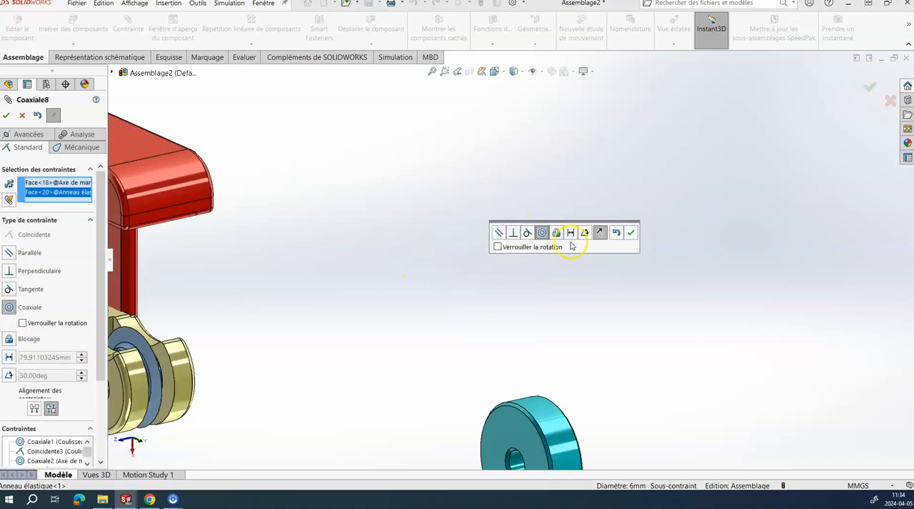
scroll(439, 210, "down", 6)
middle_click_drag(551, 292, 583, 289)
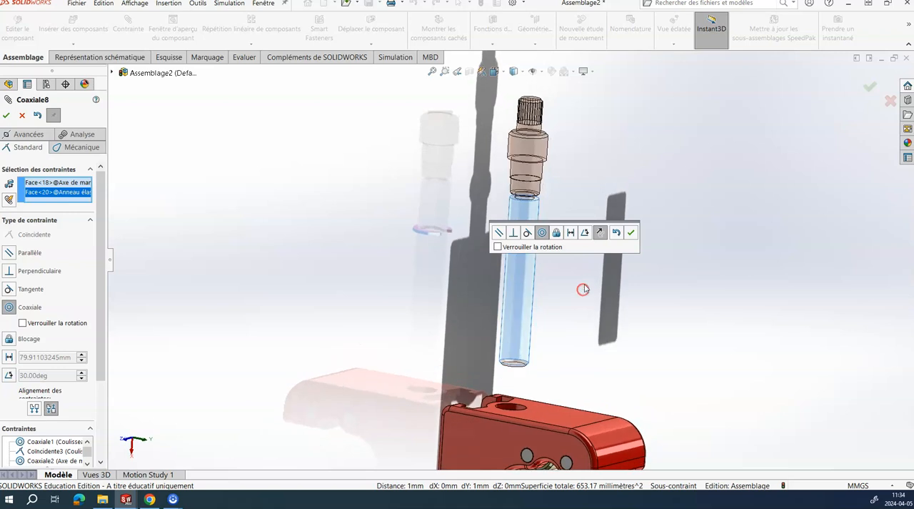
scroll(583, 290, "down", 1)
left_click(631, 232)
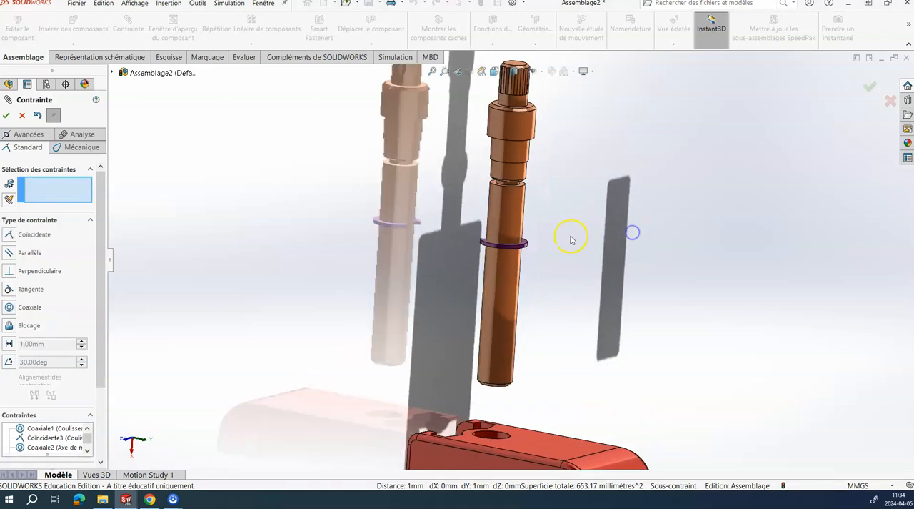
Step: Mate the Anneau élastique's upper flat face coincident with the upper side wall of the Axe de manoeuvre's groove, and finish mating
scroll(564, 253, "down", 3)
scroll(563, 253, "down", 2)
scroll(538, 249, "down", 2)
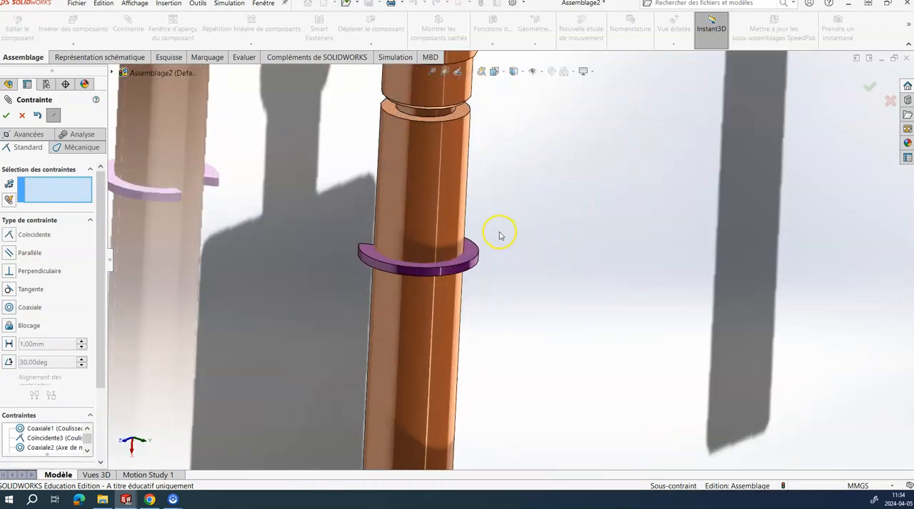
left_click(473, 250)
scroll(514, 236, "up", 4)
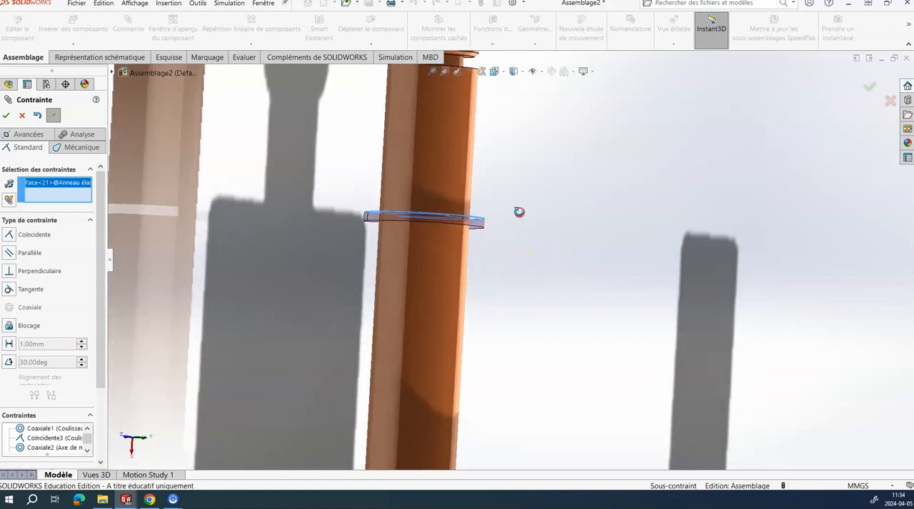
scroll(518, 207, "down", 4)
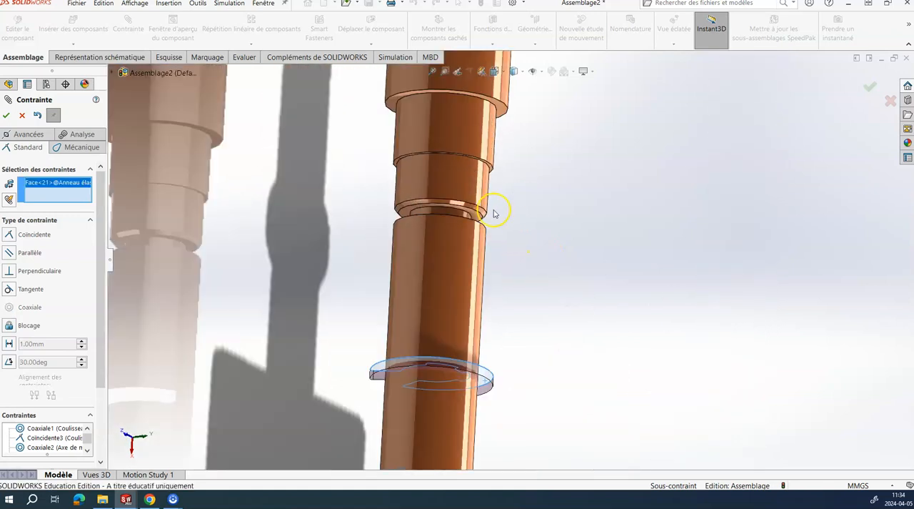
left_click(479, 216)
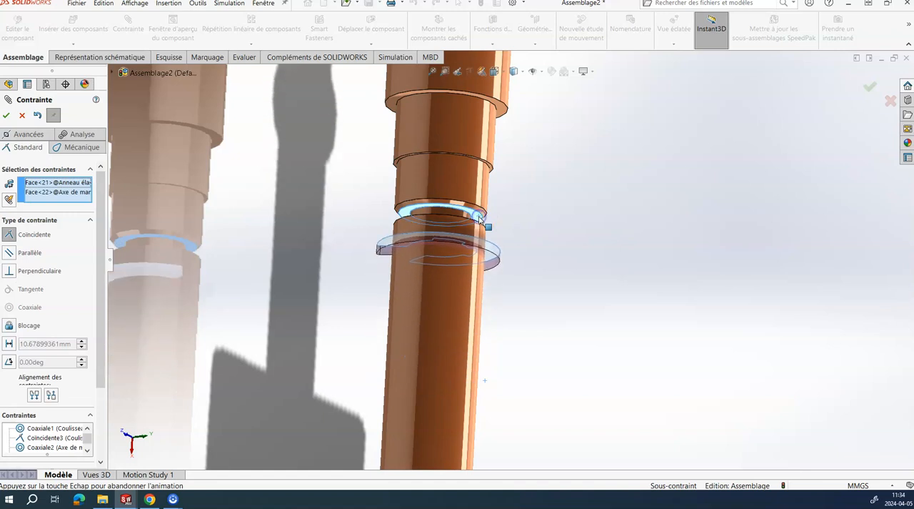
left_click(612, 192)
scroll(604, 267, "up", 5)
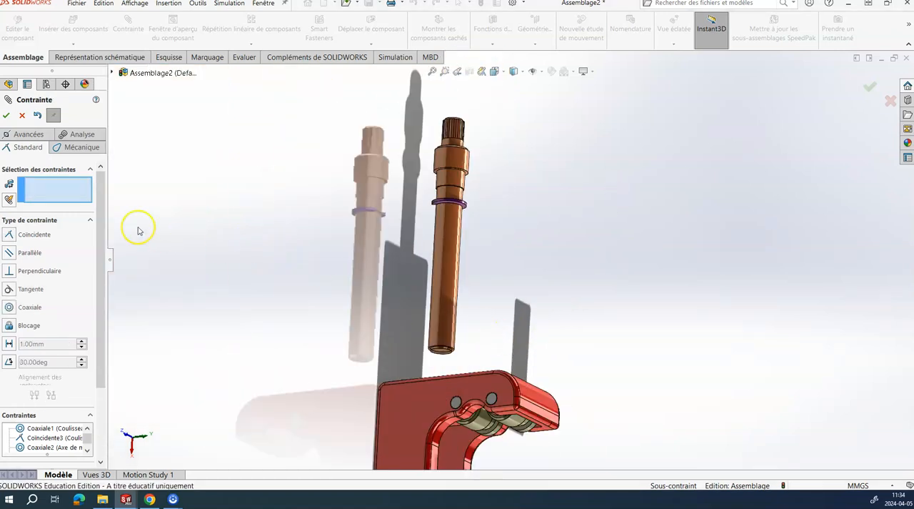
left_click(22, 115)
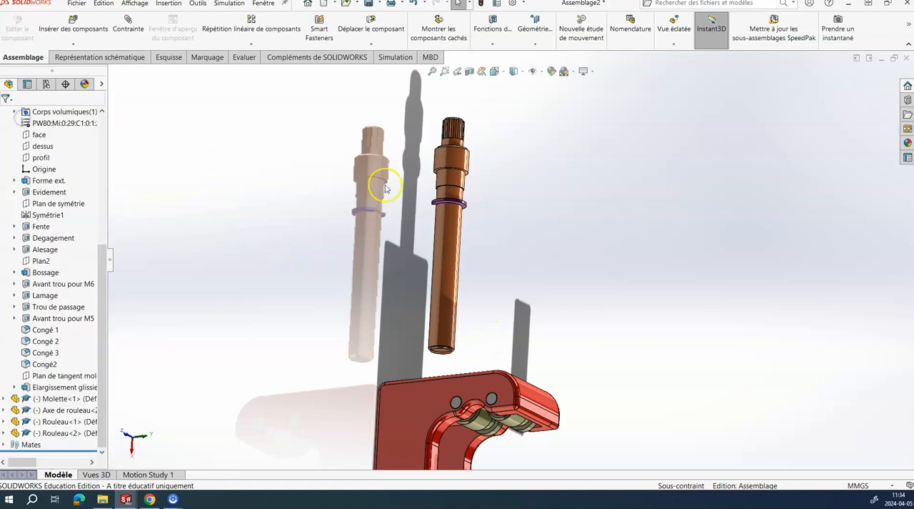
Step: Hide the Corps and slide the Axe de manoeuvre with its retaining ring down along its axis toward the Coulisseau
left_click(428, 402)
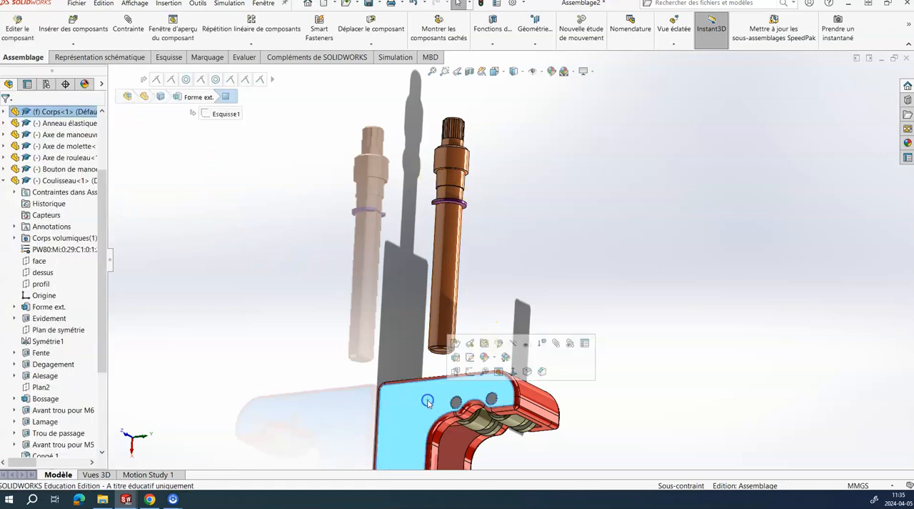
left_click(513, 343)
scroll(528, 357, "up", 4)
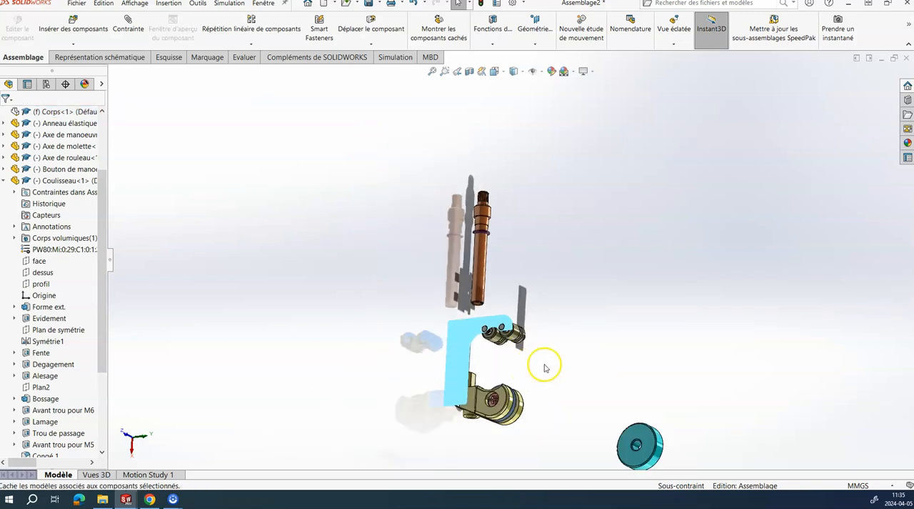
middle_click_drag(592, 349, 534, 417)
middle_click_drag(541, 360, 519, 356)
left_click_drag(514, 177, 498, 277)
key("Escape")
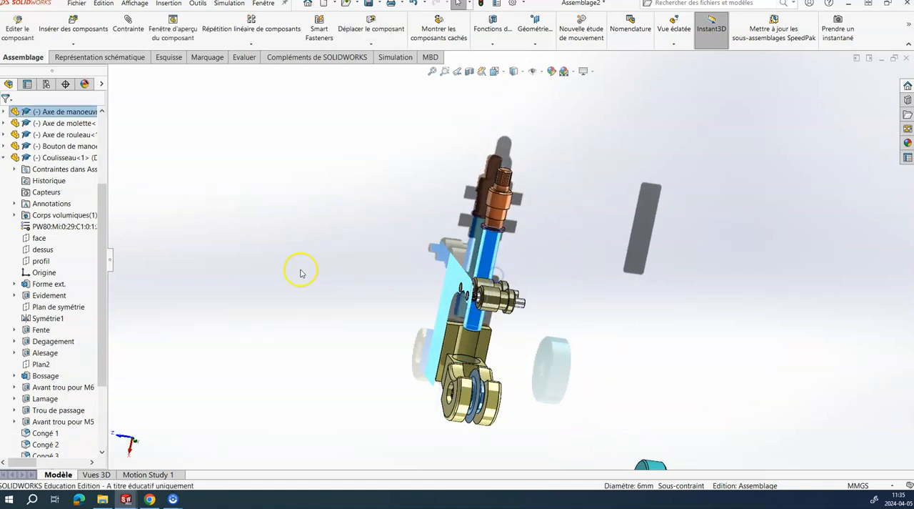
Step: Collapse the Coulisseau's feature list and show the hidden Corps again
left_click(3, 157)
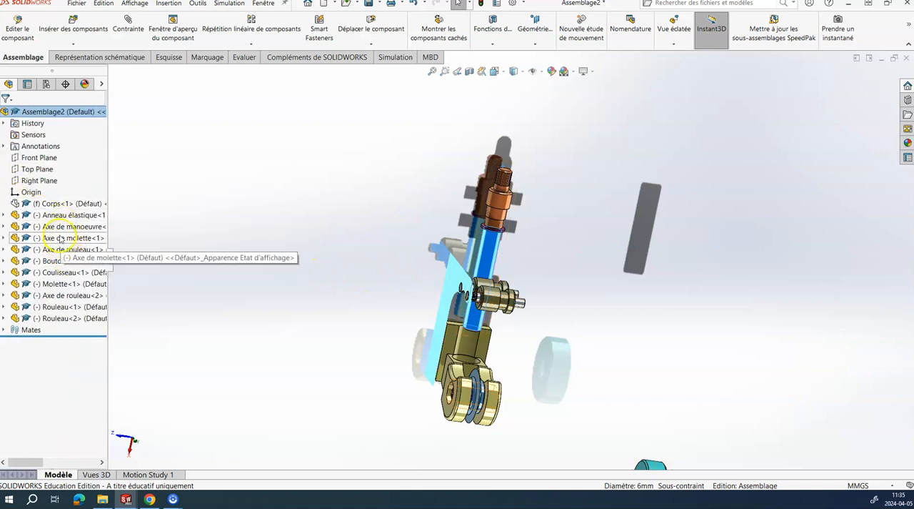
left_click(55, 205)
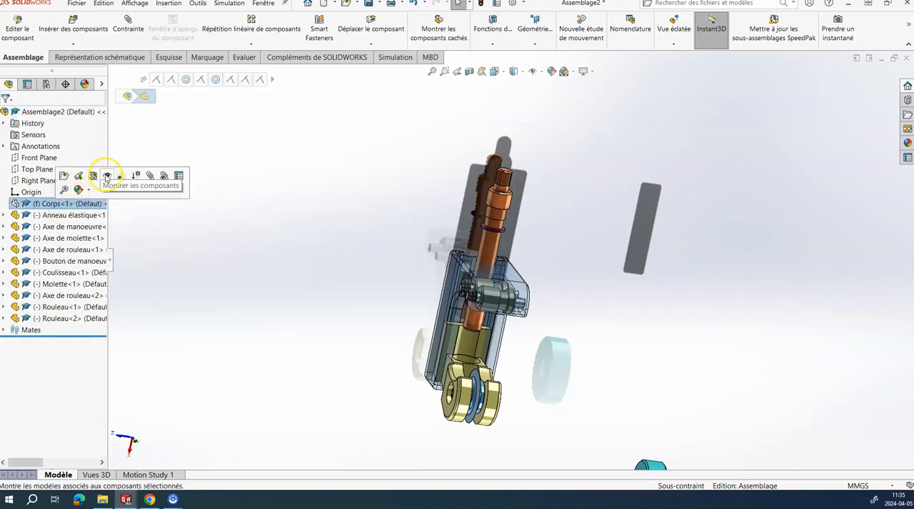
left_click(107, 176)
Step: Mate the Corps's inner face around the shaft bore coincident with the Anneau élastique's upper flat face
middle_click_drag(326, 280, 368, 266)
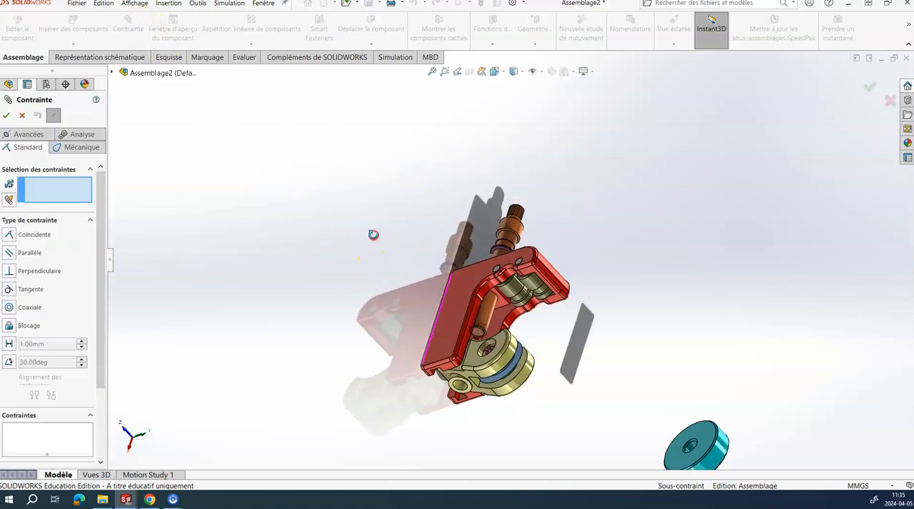
scroll(474, 314, "down", 5)
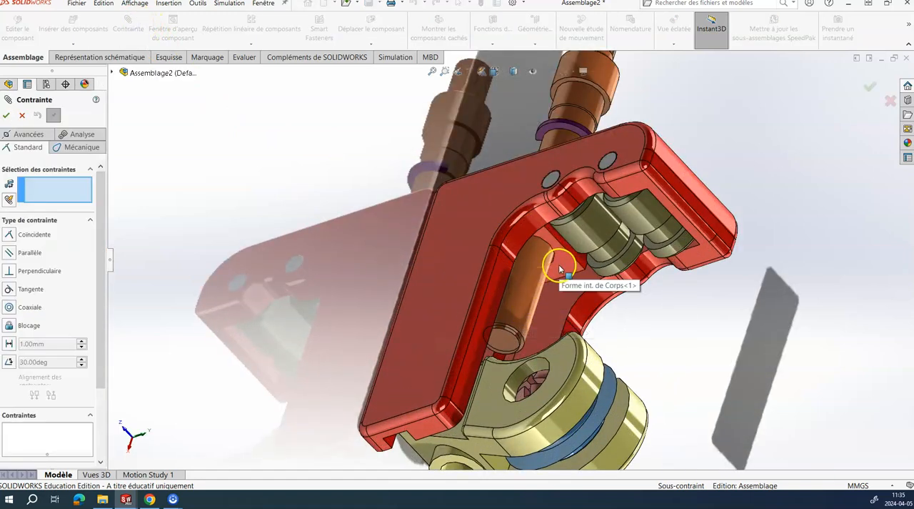
left_click(559, 265)
scroll(559, 265, "up", 5)
middle_click_drag(538, 275, 569, 282)
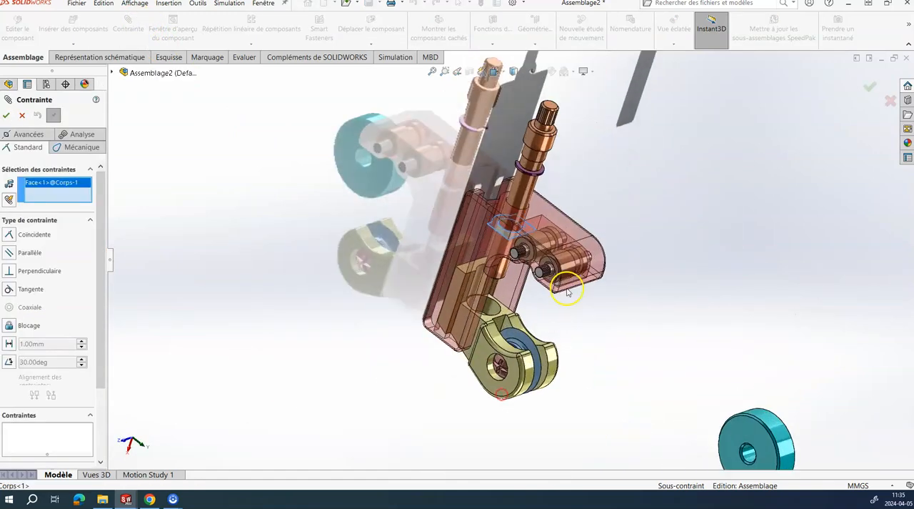
scroll(570, 138, "down", 5)
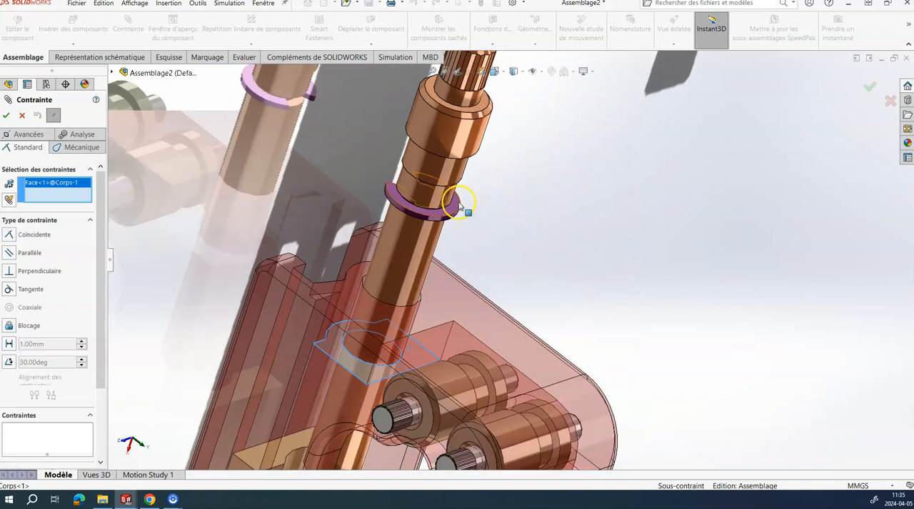
left_click(458, 205)
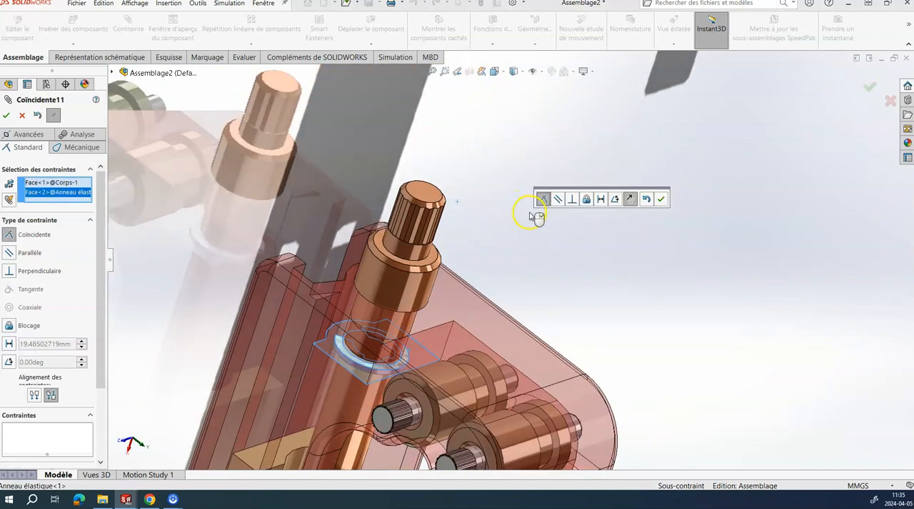
left_click(662, 200)
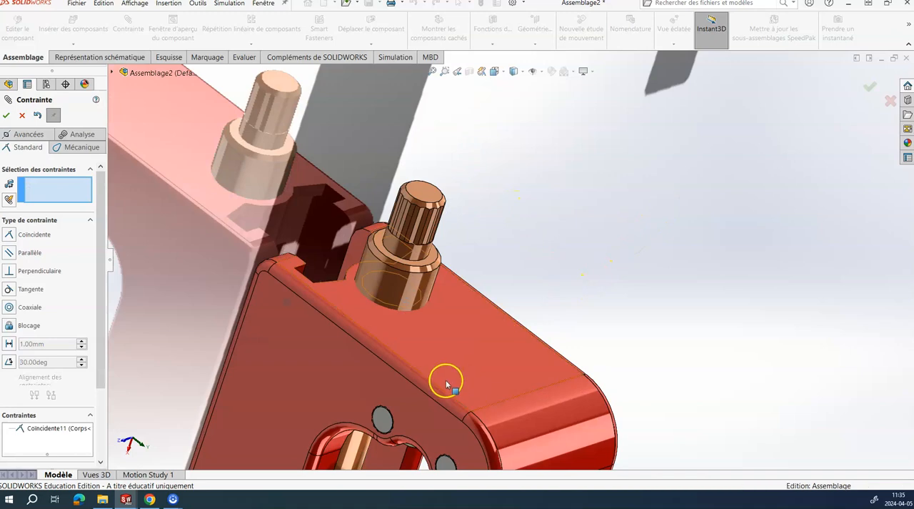
Step: Move the Bouton de manoeuvre up beside the splined end of the Axe de manoeuvre
scroll(450, 285, "up", 8)
scroll(438, 338, "down", 10)
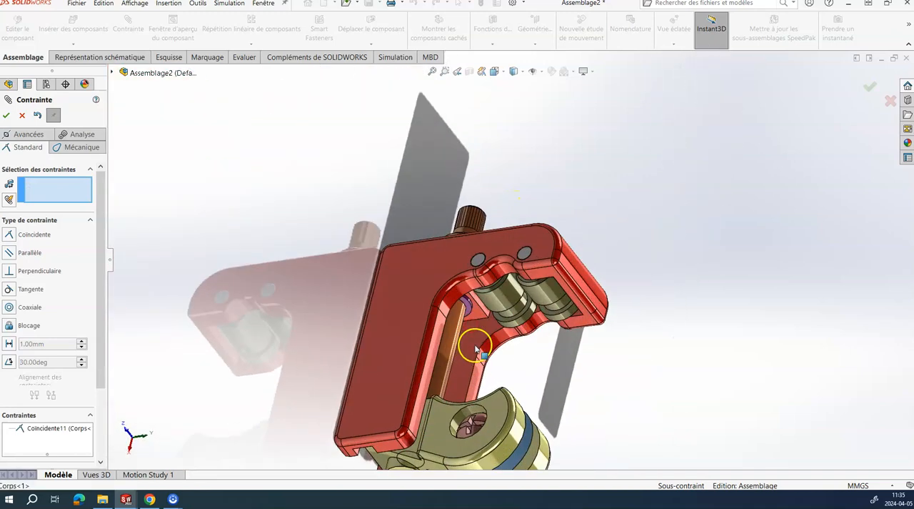
scroll(469, 270, "up", 6)
middle_click_drag(428, 269, 425, 343)
left_click_drag(426, 342, 422, 366)
scroll(518, 271, "up", 5)
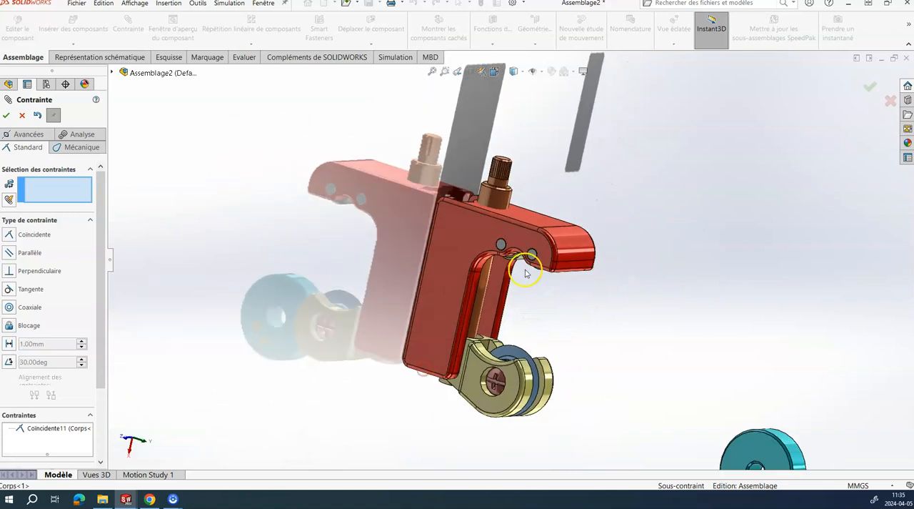
left_click_drag(664, 370, 593, 171)
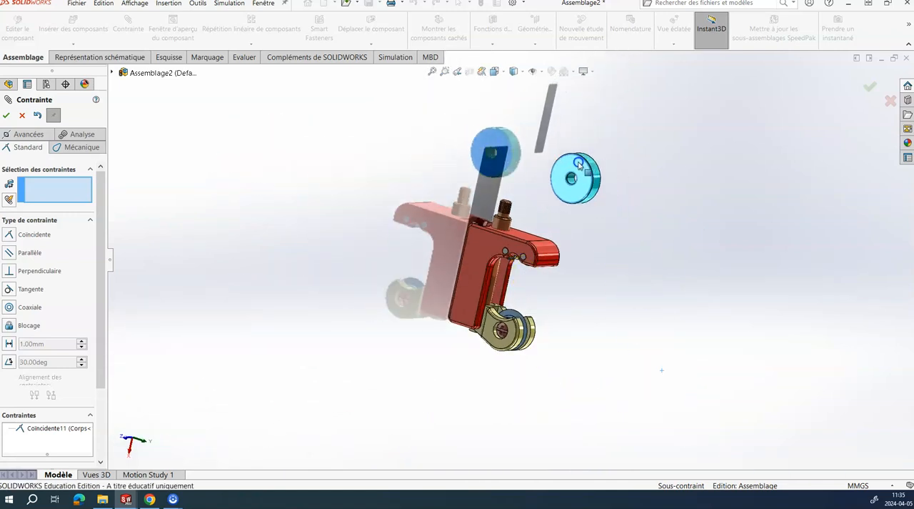
Step: Mate the Bouton de manoeuvre's bore concentric with the plain cylindrical face below the Axe de manoeuvre's splines
scroll(543, 182, "down", 6)
scroll(537, 213, "down", 3)
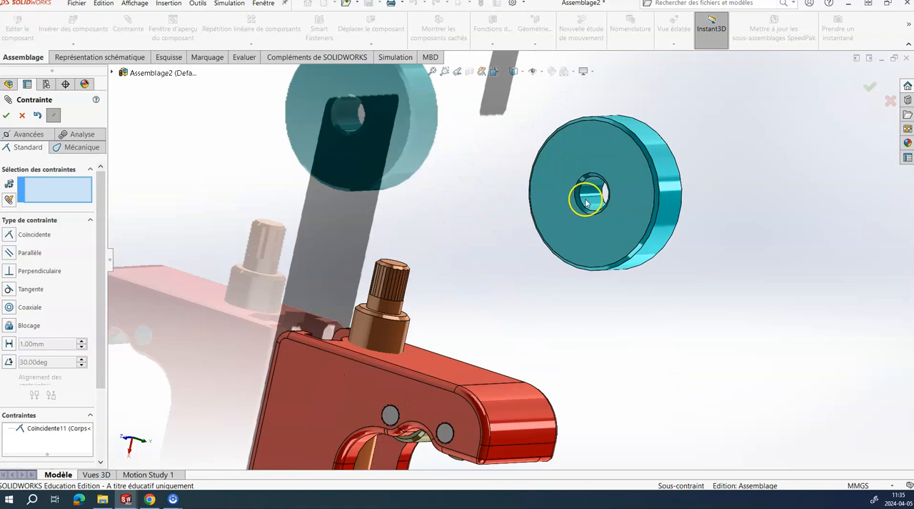
left_click(587, 203)
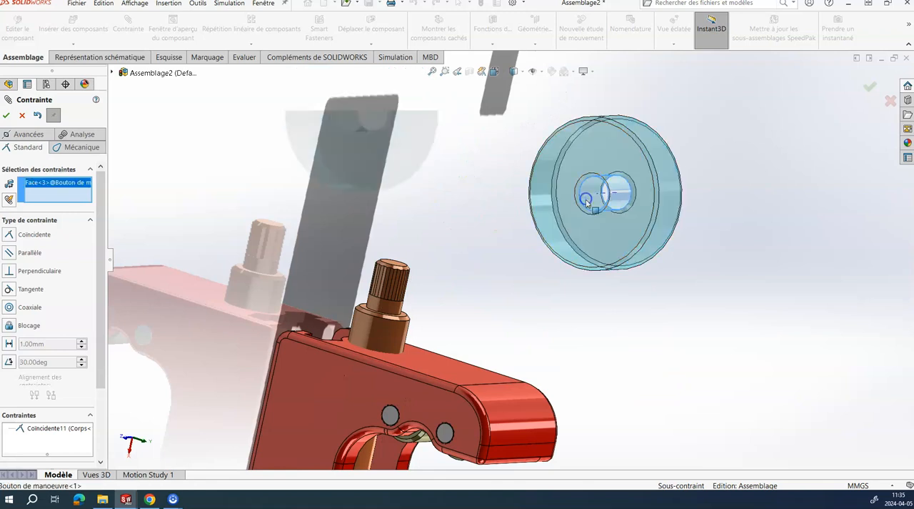
scroll(489, 293, "down", 3)
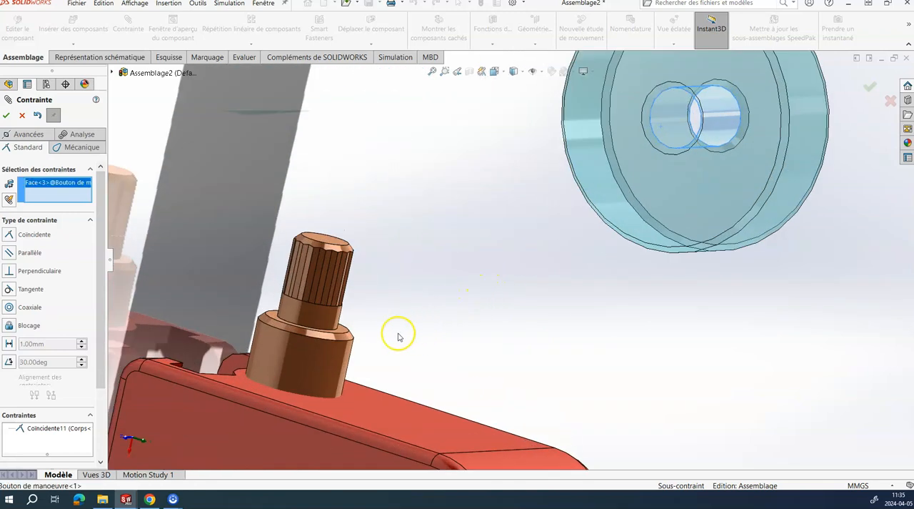
left_click(323, 323)
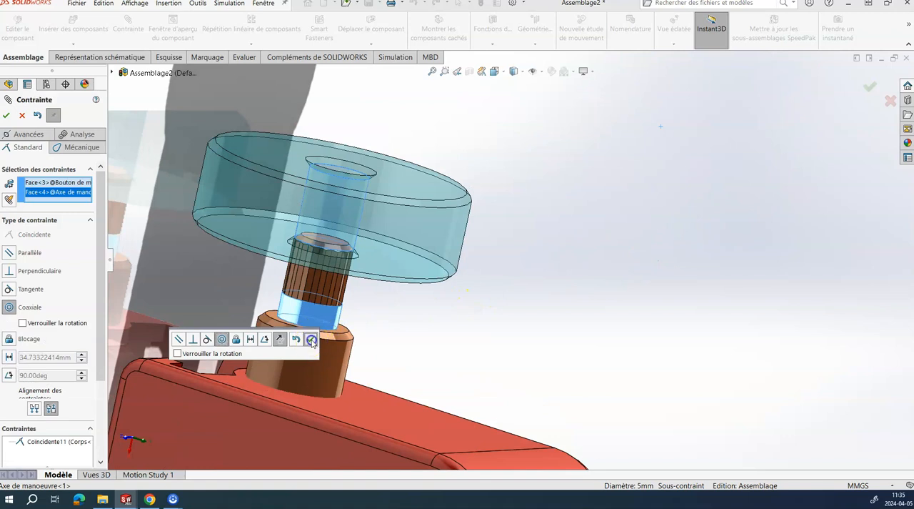
left_click(312, 340)
Step: Mate the Bouton de manoeuvre's underside coincident with the shoulder face of the Axe de manoeuvre below its splines
scroll(388, 286, "down", 3)
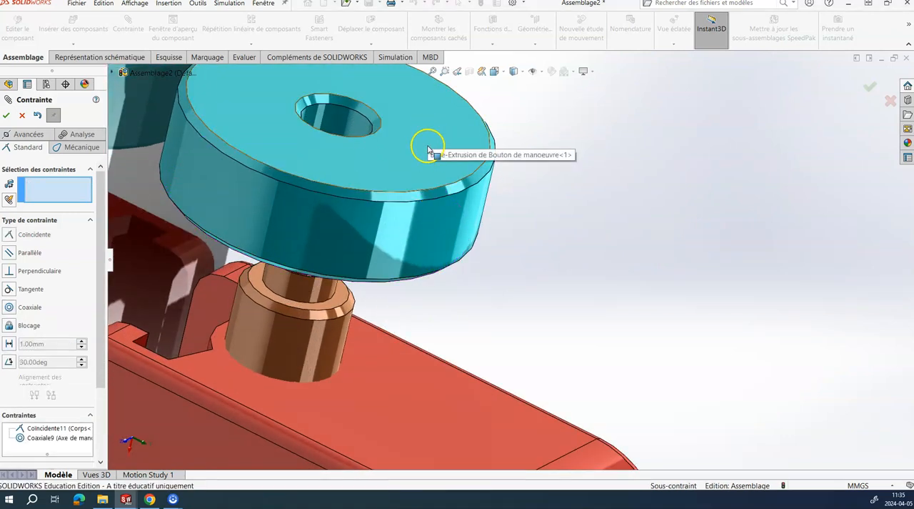
middle_click_drag(385, 200, 408, 141)
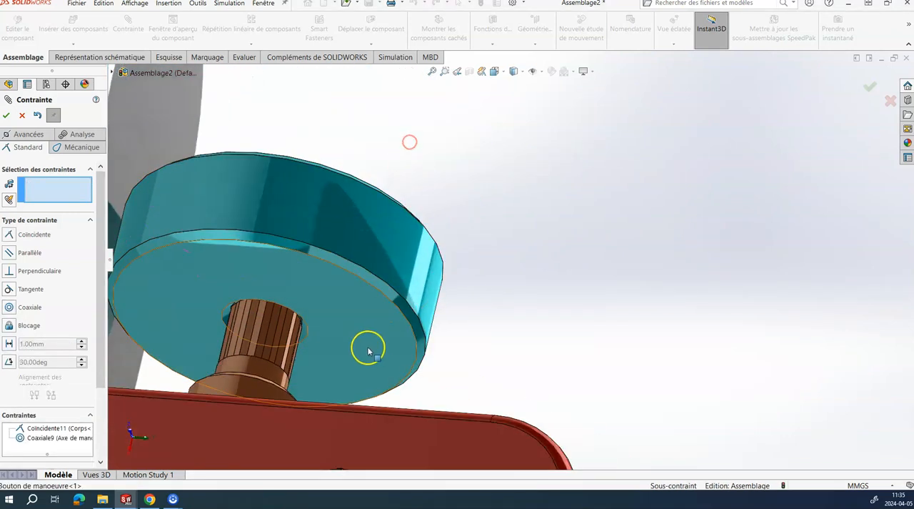
left_click(357, 332)
middle_click_drag(357, 332, 210, 406)
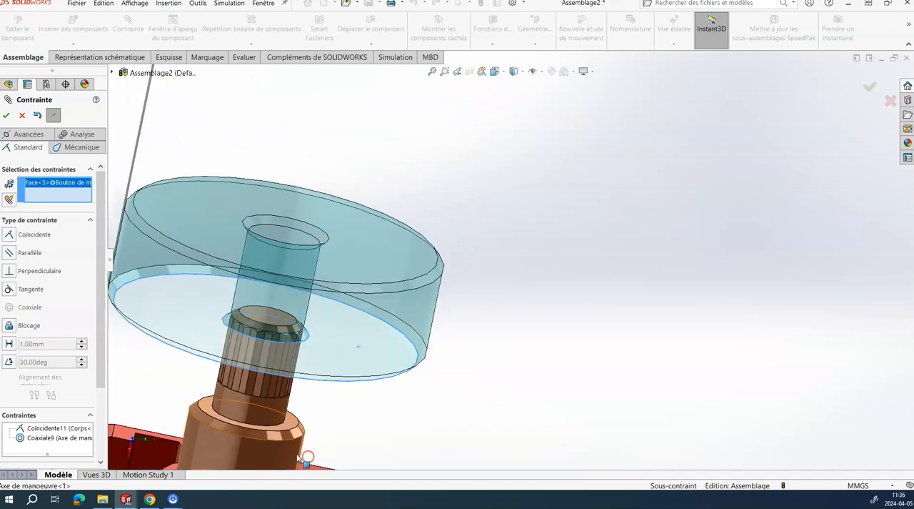
left_click(205, 407)
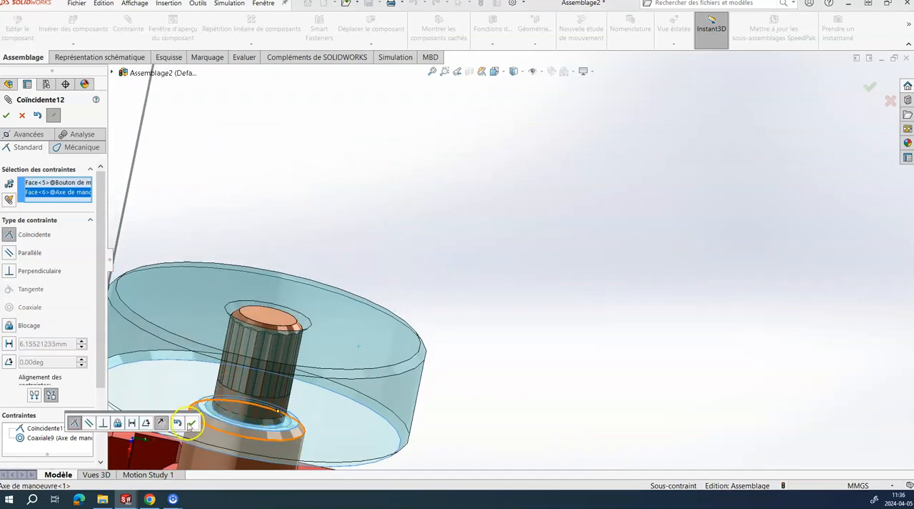
left_click(193, 422)
scroll(271, 357, "up", 10)
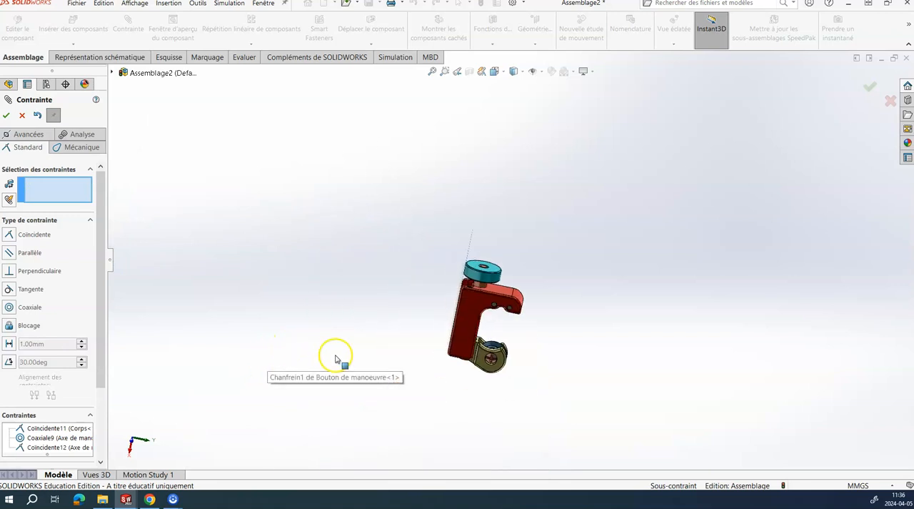
Step: Expand the Corps's feature list in the assembly tree and leave the Mate command
middle_click_drag(402, 312, 355, 343)
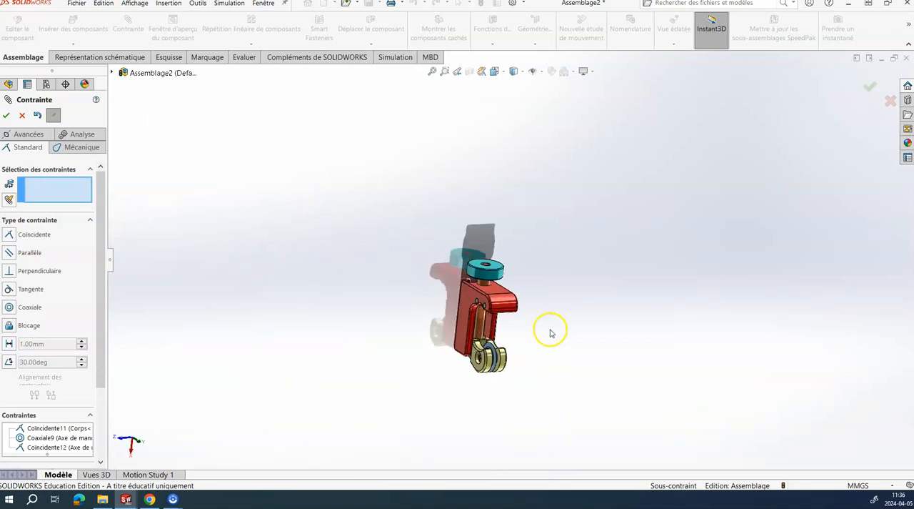
mouse_move(523, 334)
middle_mouse_down()
mouse_move(535, 318)
mouse_move(514, 323)
middle_mouse_up()
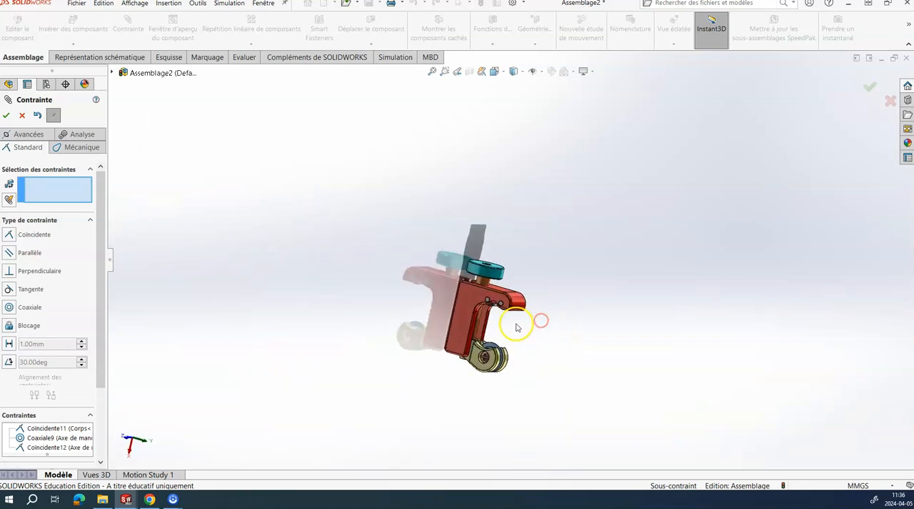
scroll(498, 325, "down", 5)
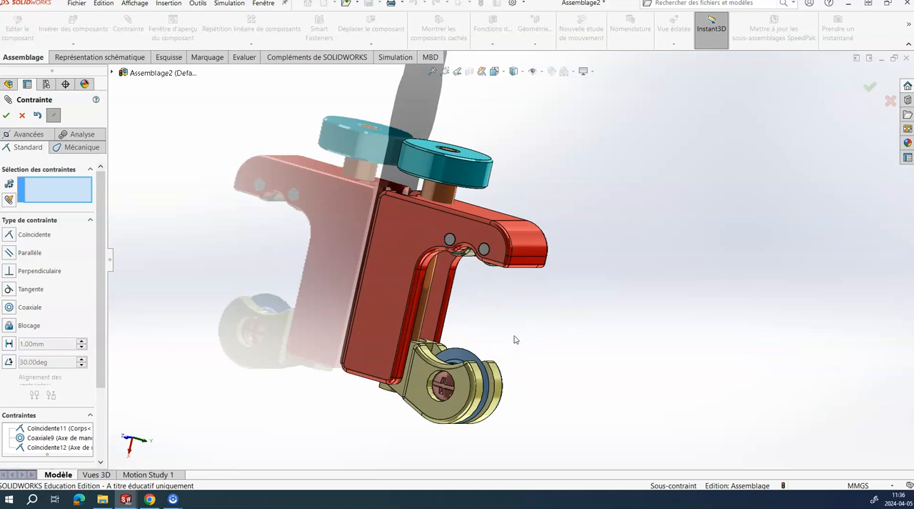
left_click(112, 73)
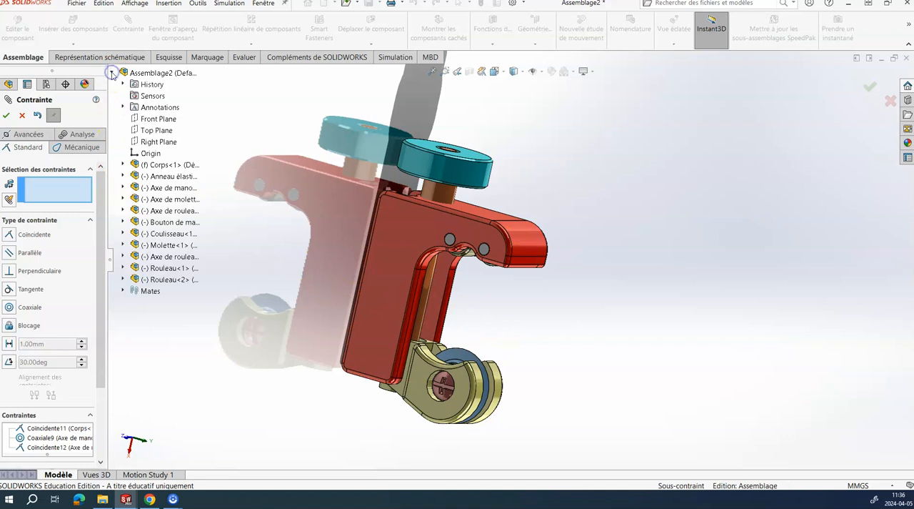
left_click(122, 165)
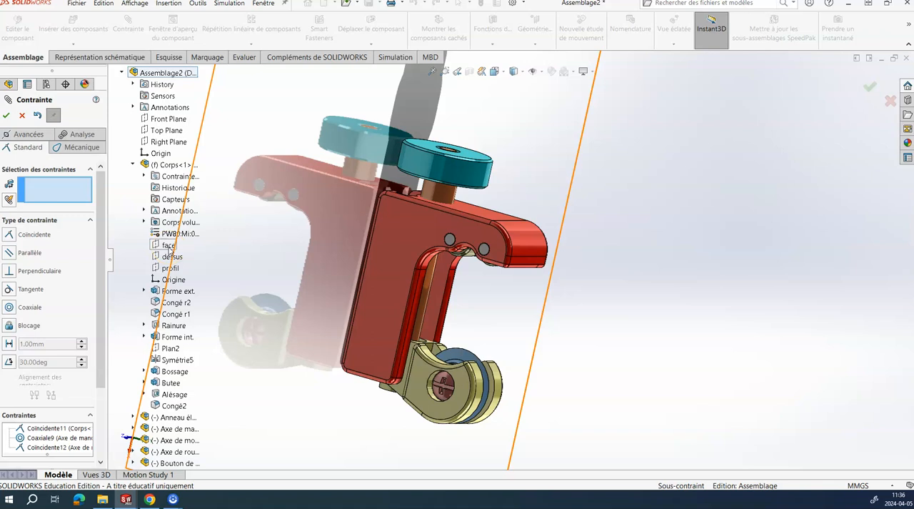
left_click(23, 116)
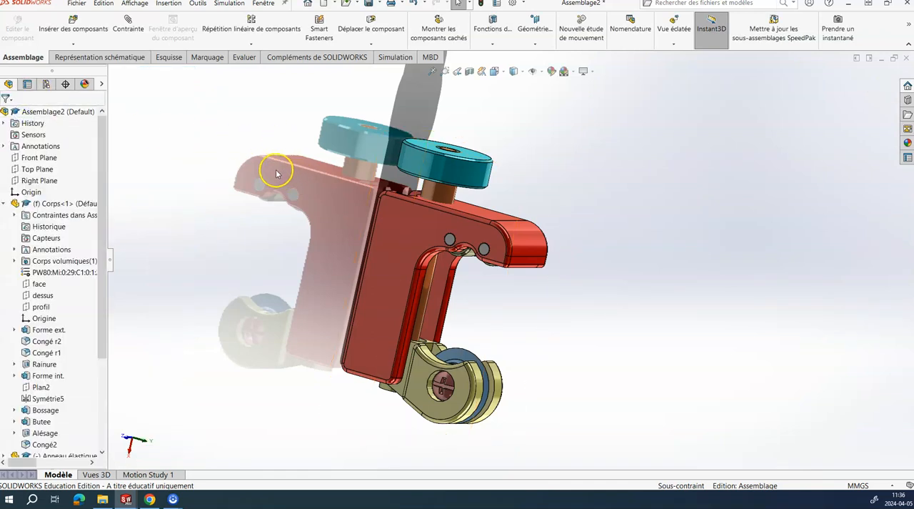
Step: Start a new exploded view on the assembly's Default configuration
left_click(46, 85)
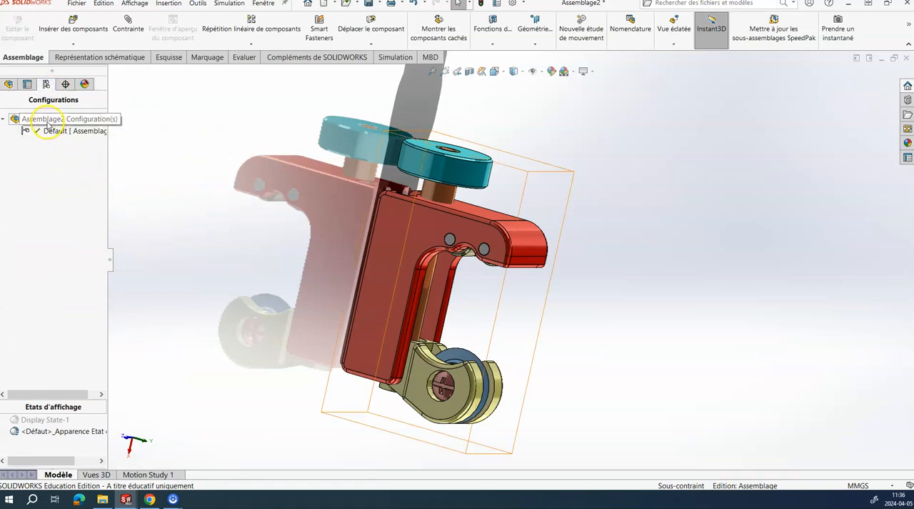
right_click(47, 120)
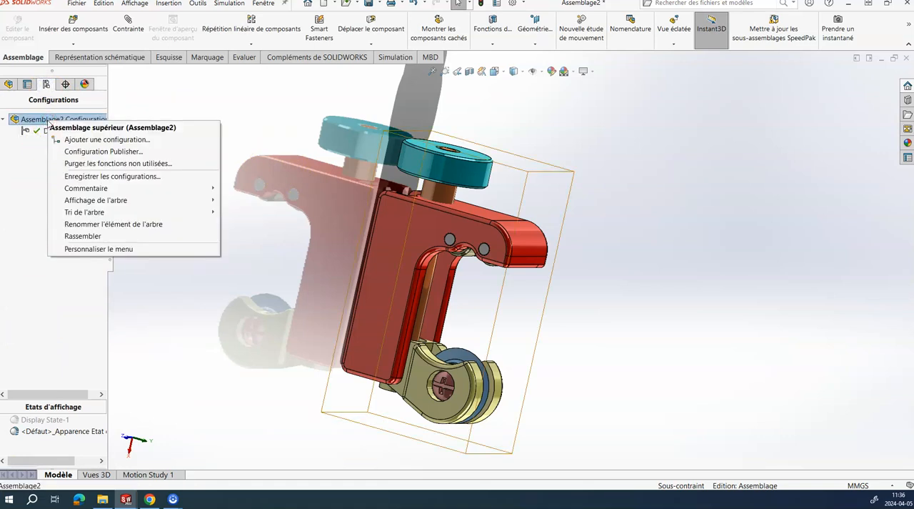
left_click(21, 190)
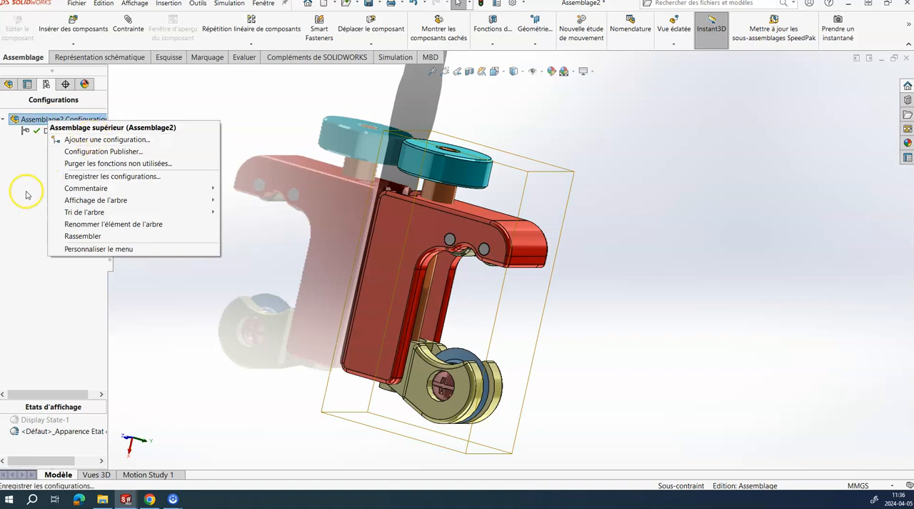
left_click(57, 134)
right_click(57, 134)
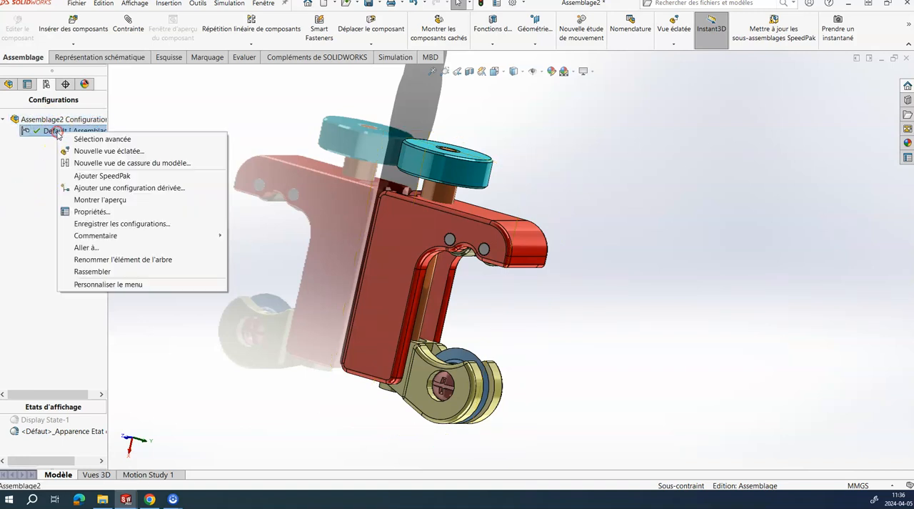
left_click(89, 152)
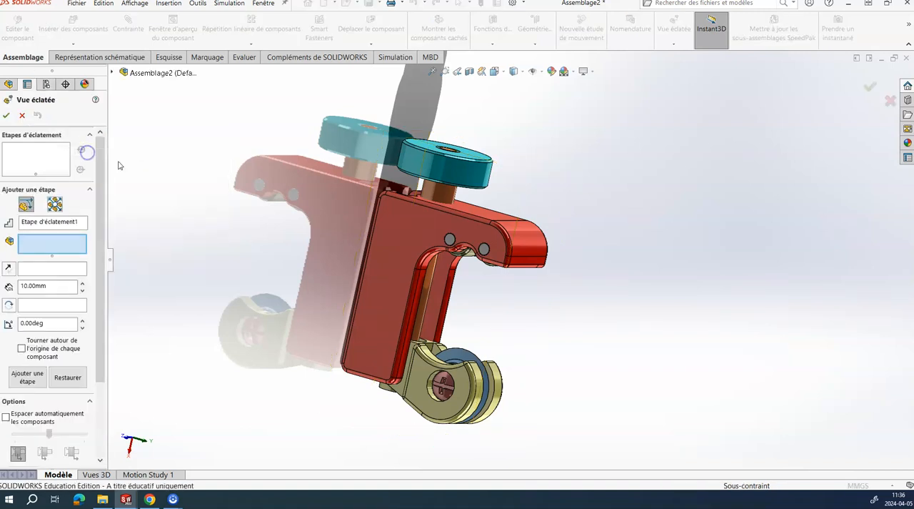
Step: Add an explode step that moves the Bouton de manoeuvre about 60.6 mm along X, away from the shaft
scroll(298, 270, "up", 3)
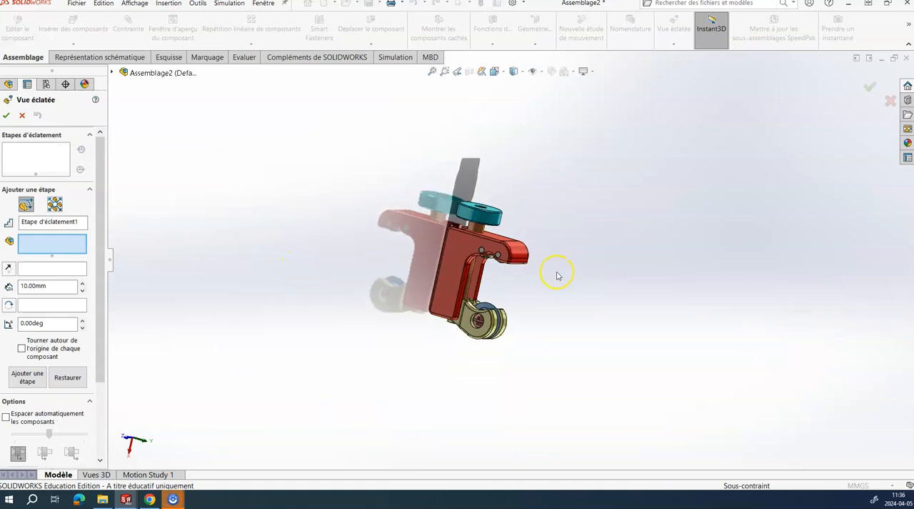
scroll(544, 264, "down", 2)
scroll(537, 253, "up", 2)
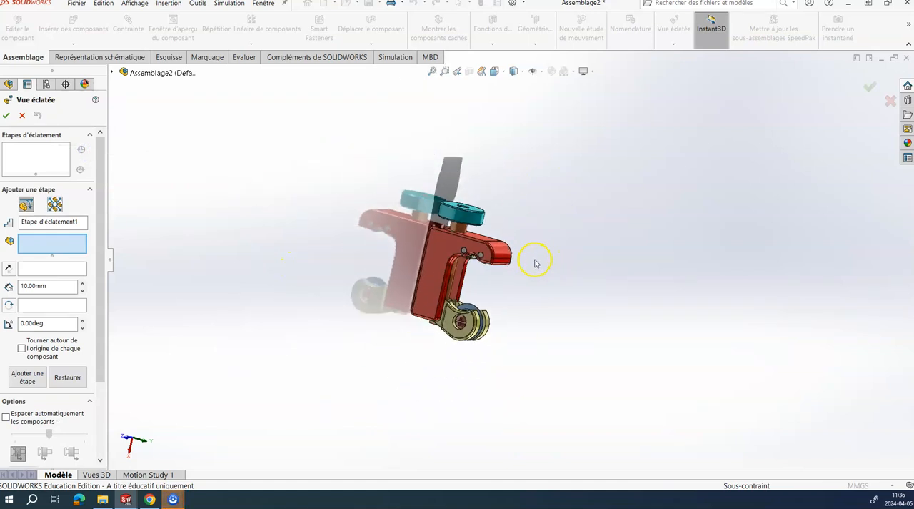
scroll(510, 224, "down", 3)
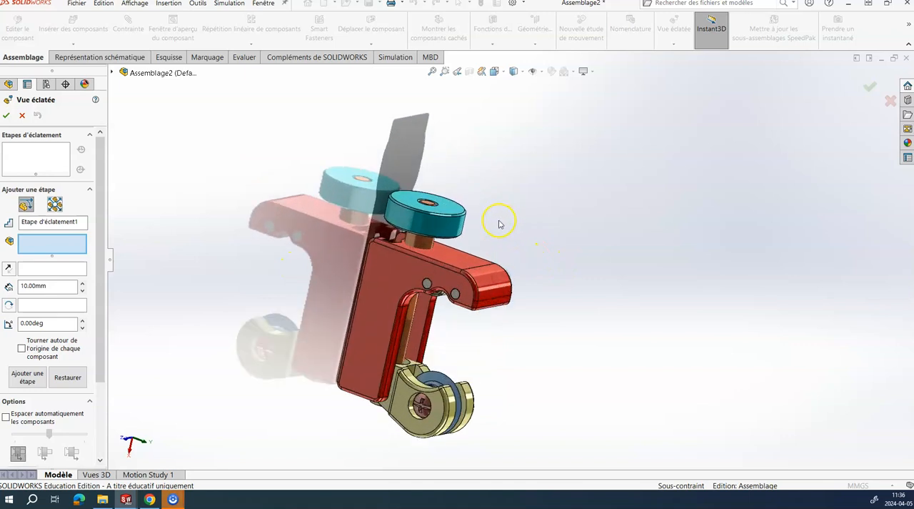
left_click(431, 242)
left_click_drag(419, 258, 453, 80)
scroll(496, 182, "up", 2)
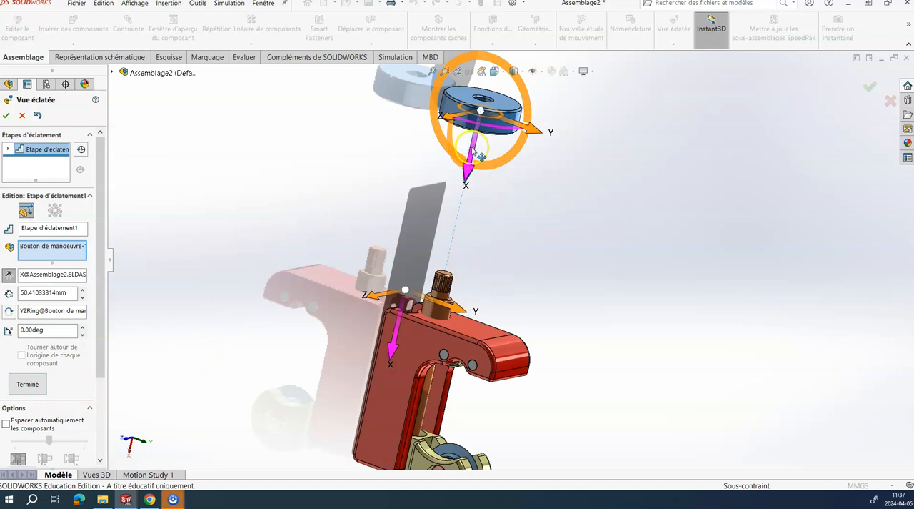
left_click_drag(473, 149, 473, 125)
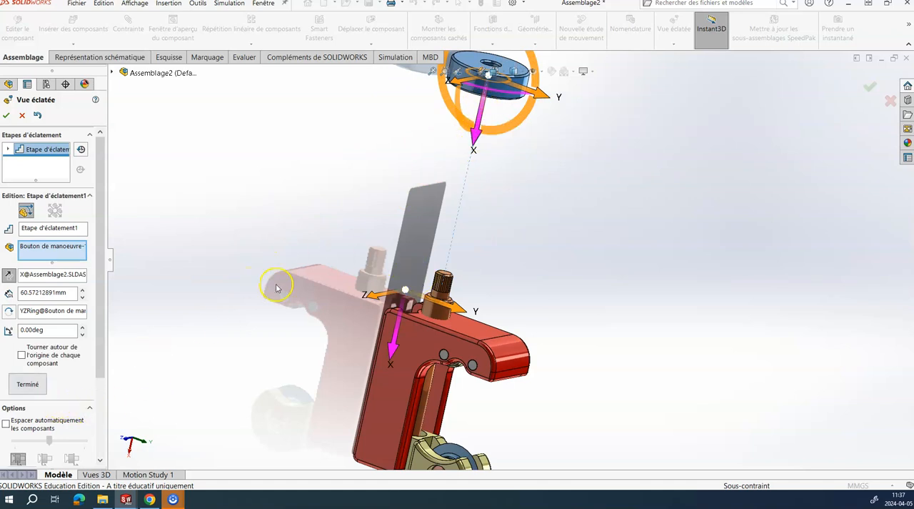
left_click(27, 384)
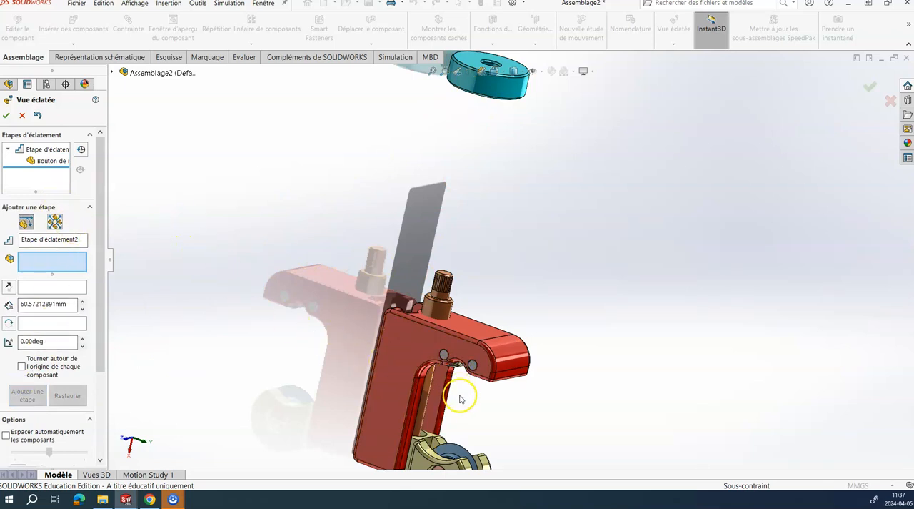
Step: Add an explode step that moves the Coulisseau, Molette and Axe de molette together about 54.8 mm along X, out of the Corps
middle_click_drag(461, 398, 469, 360)
scroll(465, 406, "up", 2)
scroll(465, 408, "down", 1)
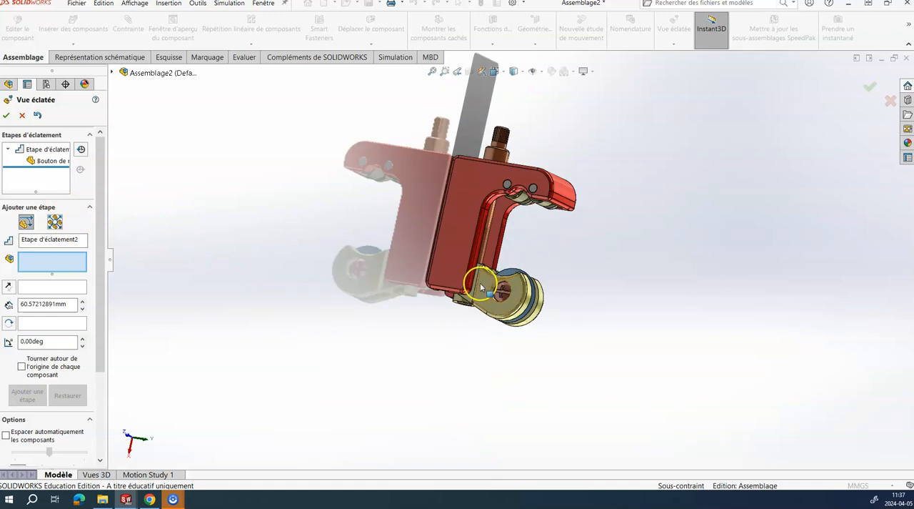
middle_click_drag(499, 293, 485, 329)
scroll(541, 284, "down", 3)
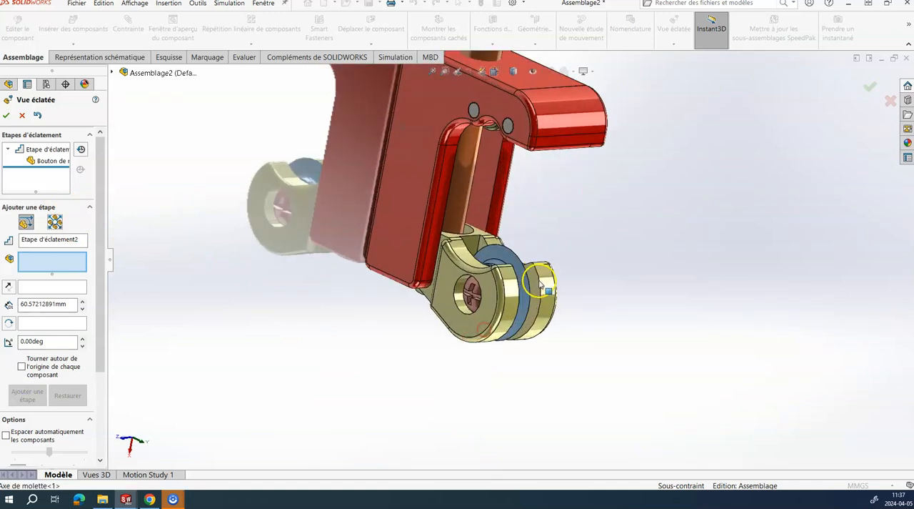
scroll(541, 284, "down", 2)
left_click(399, 277)
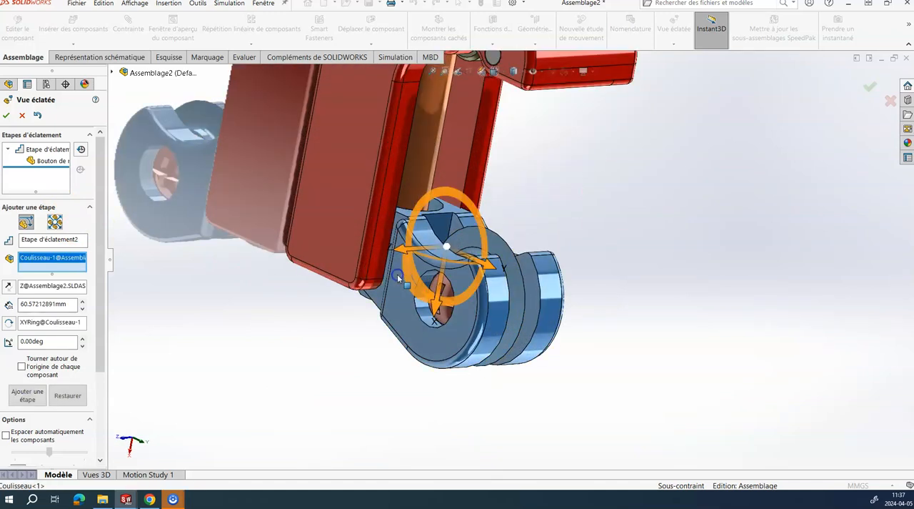
left_click(448, 293)
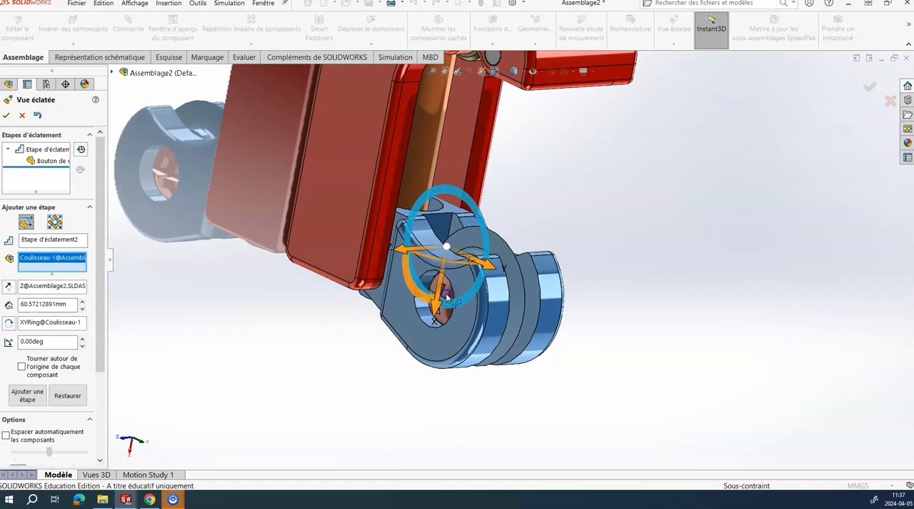
left_click(498, 275)
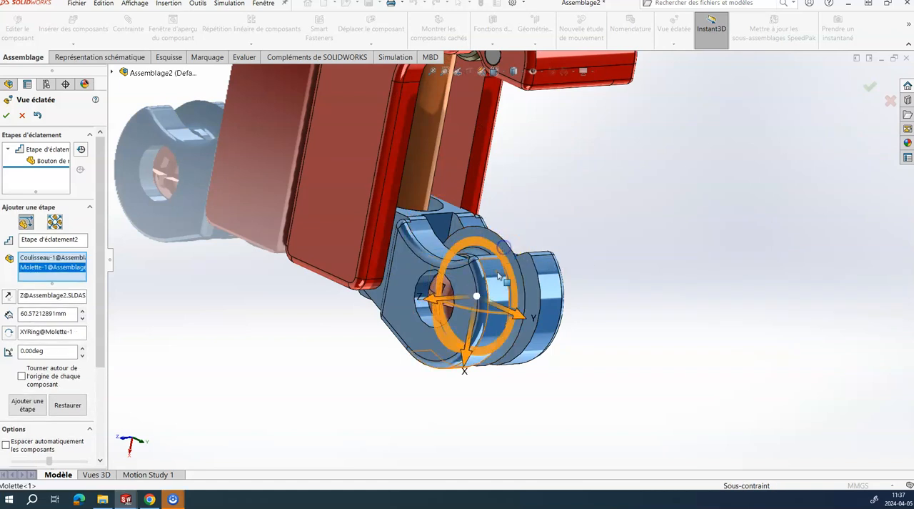
scroll(443, 326, "down", 2)
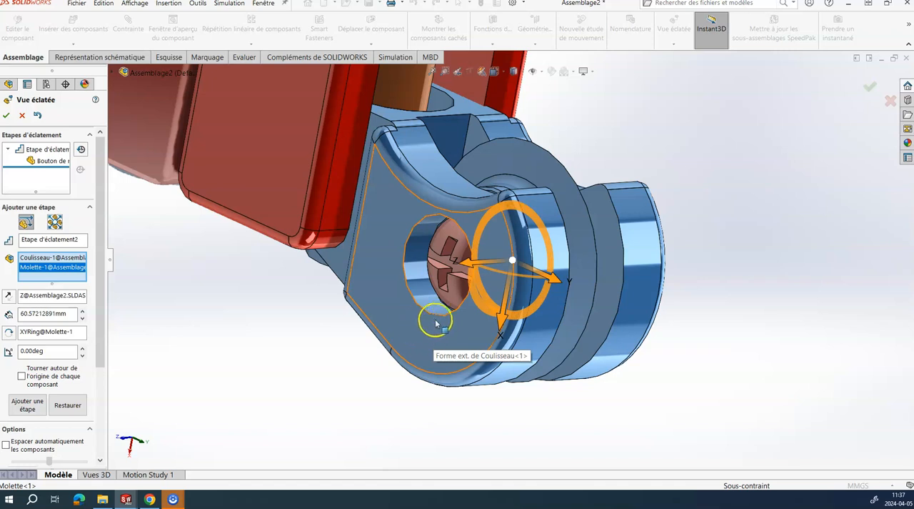
left_click(452, 253)
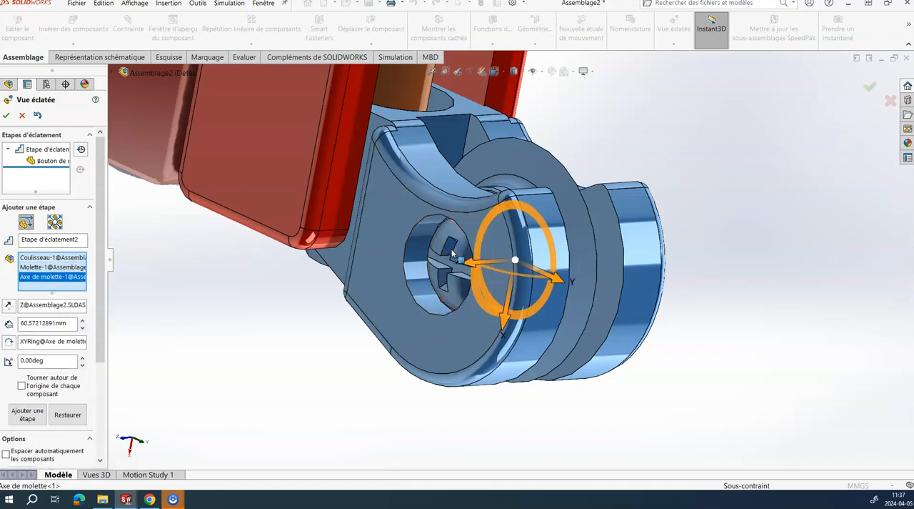
scroll(430, 270, "up", 5)
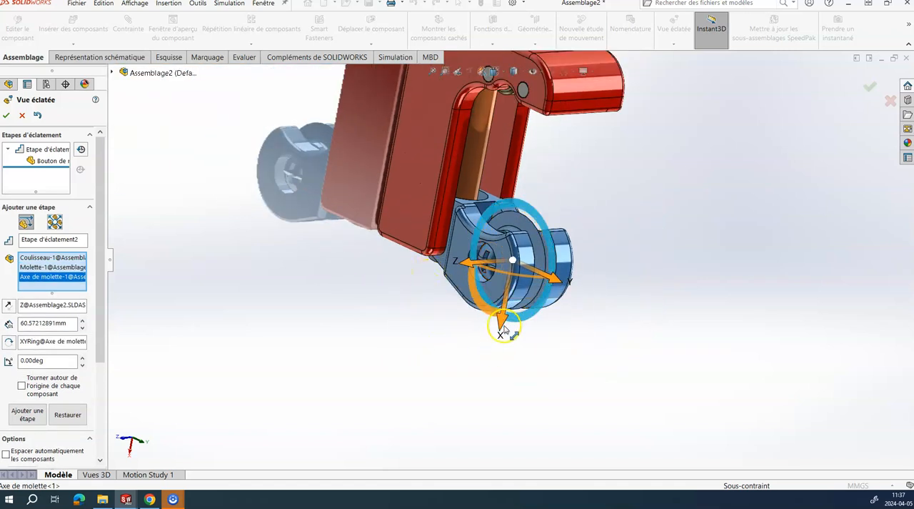
left_click_drag(503, 327, 469, 415)
scroll(469, 414, "up", 4)
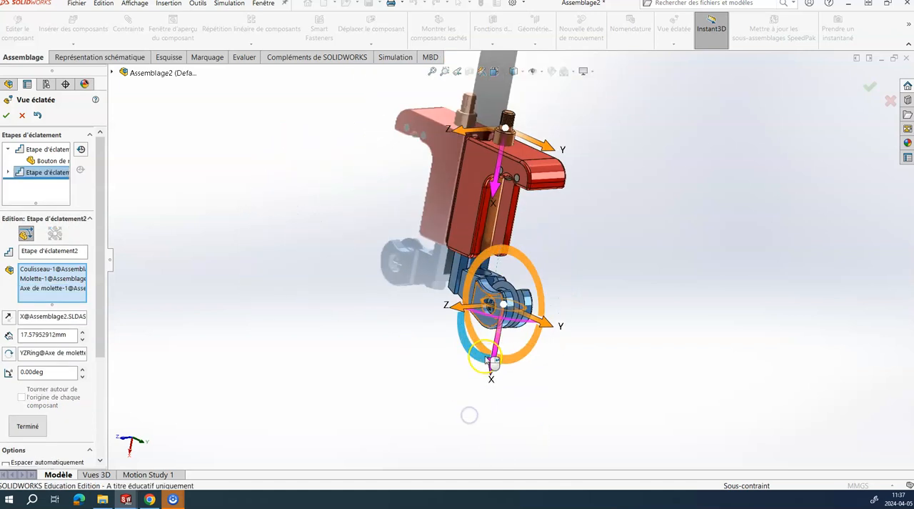
scroll(469, 414, "down", 3)
left_click_drag(525, 274, 490, 438)
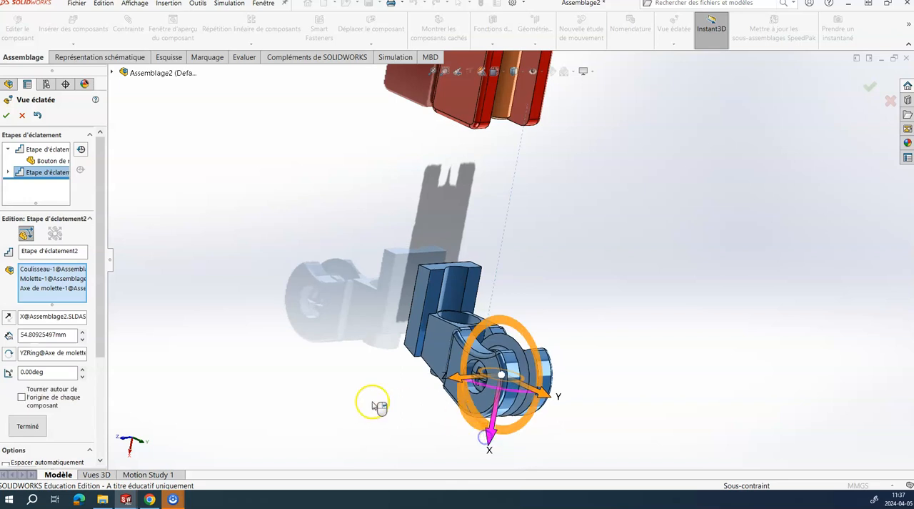
left_click(29, 425)
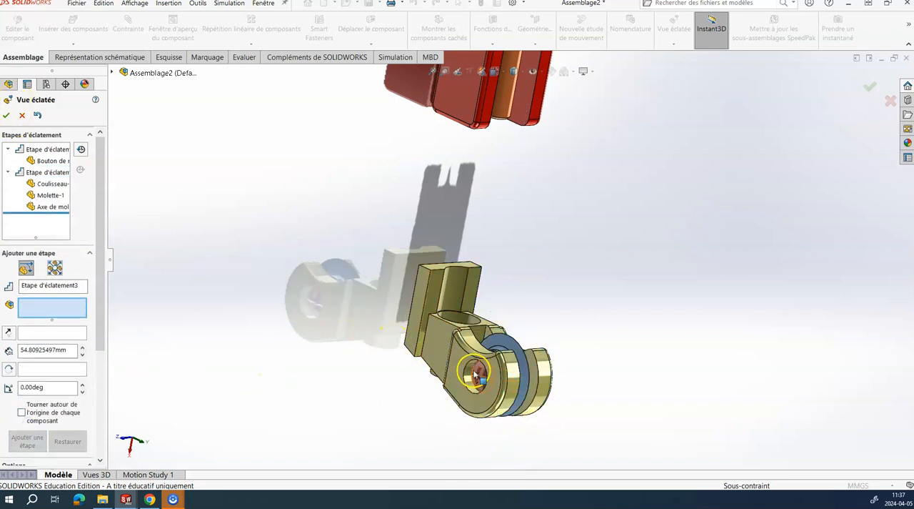
Step: Add an explode step that moves the Axe de molette about 64.1 mm along Z, out of the Coulisseau
left_click(477, 373)
left_click_drag(458, 382, 236, 372)
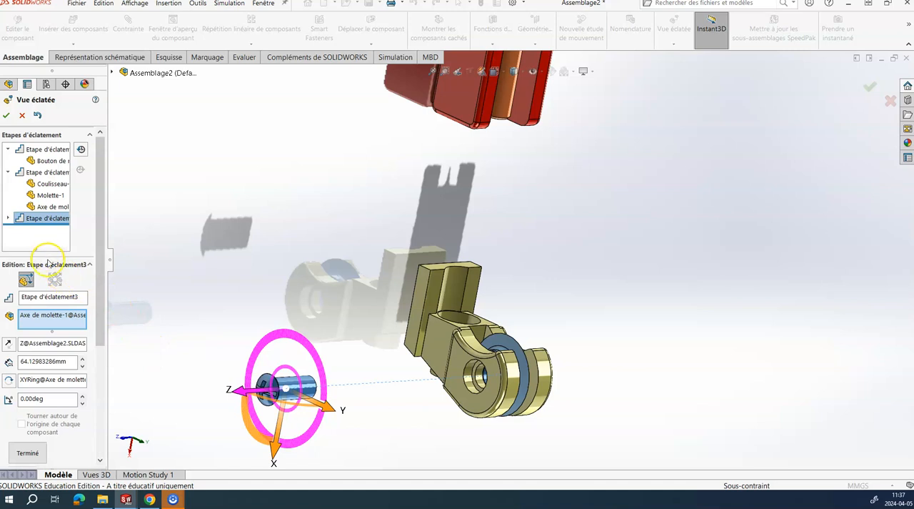
scroll(41, 439, "down", 5)
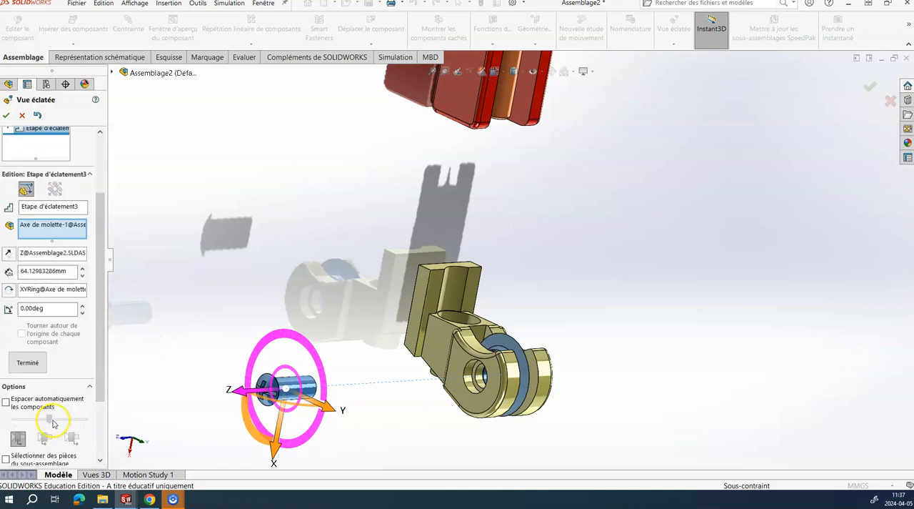
left_click(28, 282)
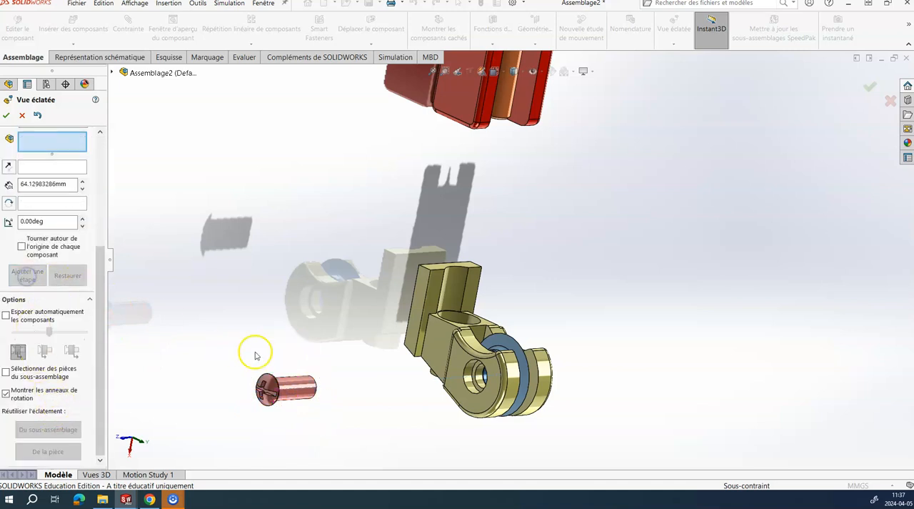
Step: Add an explode step that moves the Axe de molette about 13.3 mm along X
left_click(308, 392)
scroll(307, 390, "up", 2)
left_click(314, 398)
left_click_drag(343, 414, 338, 456)
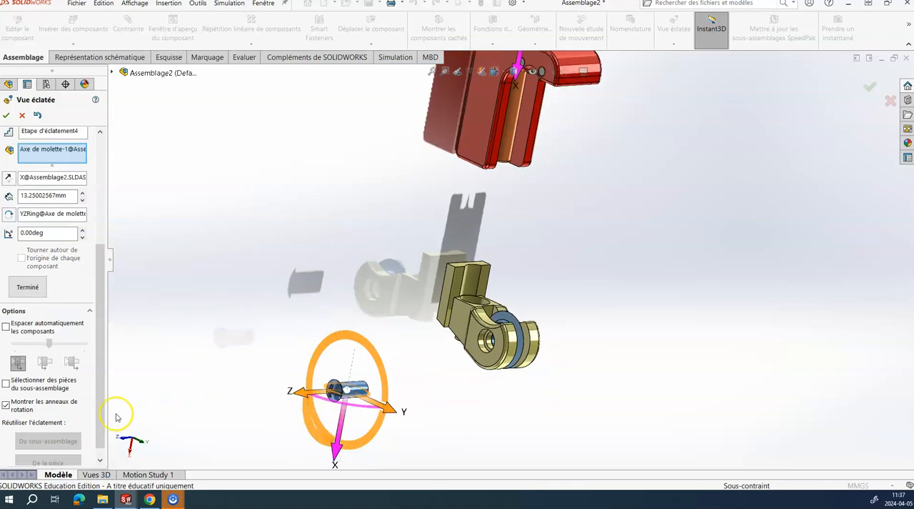
left_click(27, 287)
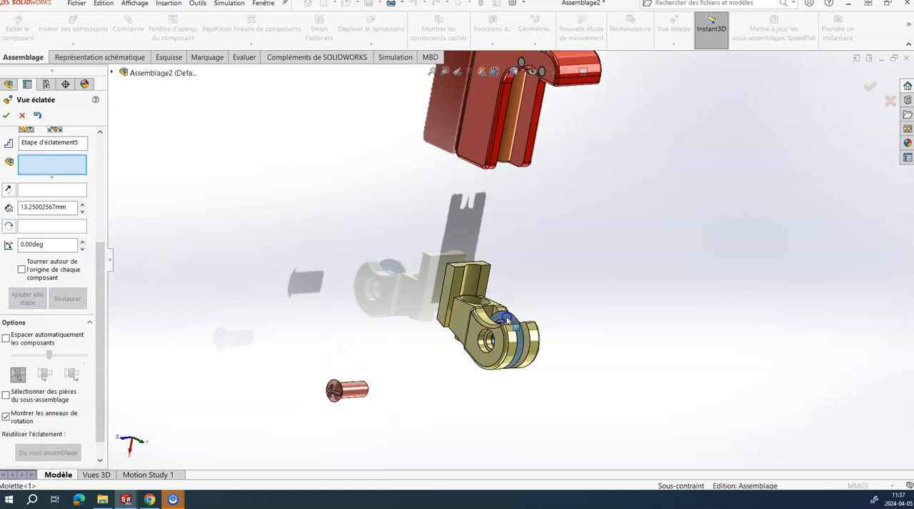
Step: Add an explode step that moves the Molette about 48.5 mm along Y, out of the Coulisseau's fork
left_click(509, 319)
left_click_drag(545, 365, 648, 394)
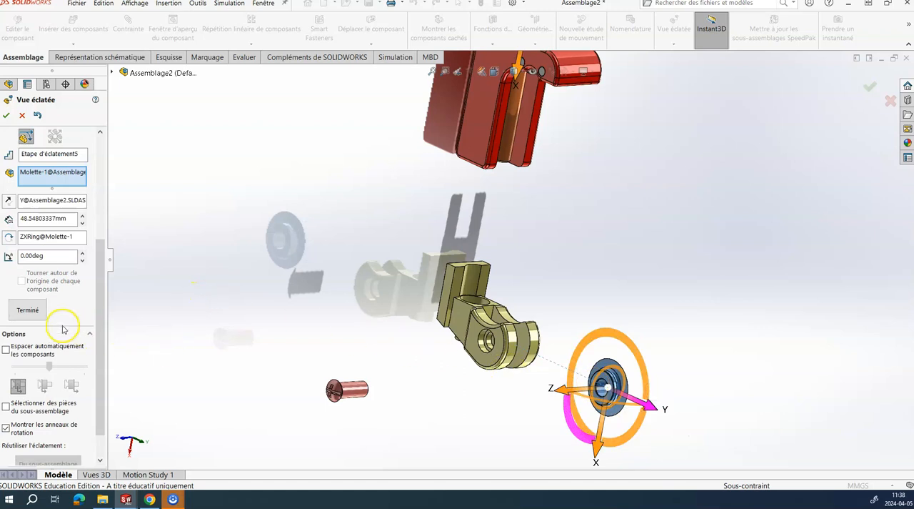
left_click(27, 312)
Step: Add an explode step that moves the Axe de rouleau nearest the slot about 109.2 mm along Z, out of the Corps
scroll(636, 164, "down", 3)
scroll(571, 185, "up", 3)
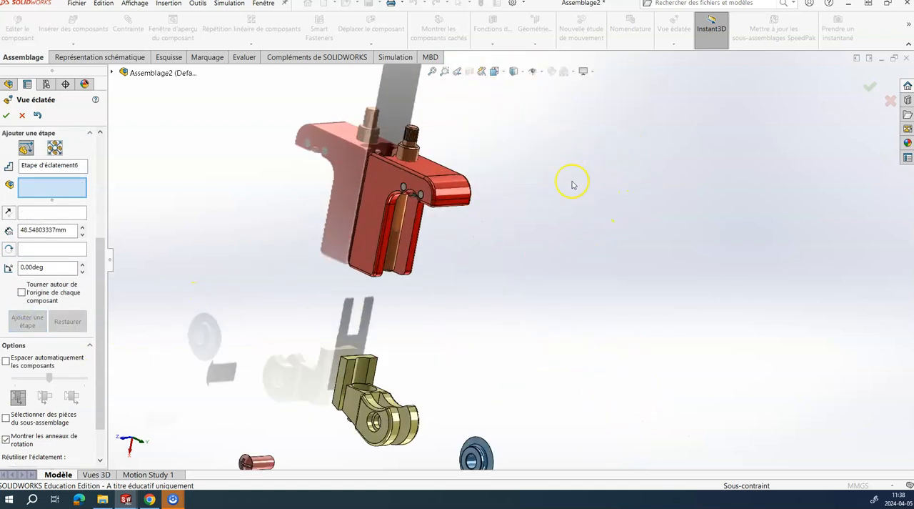
scroll(430, 197, "down", 2)
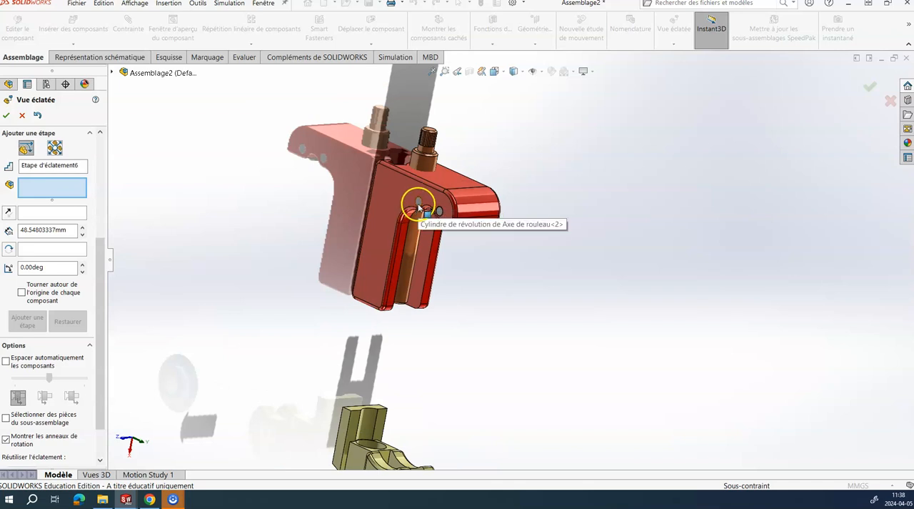
left_click(418, 208)
scroll(424, 238, "down", 2)
left_click(450, 214)
scroll(433, 244, "up", 3)
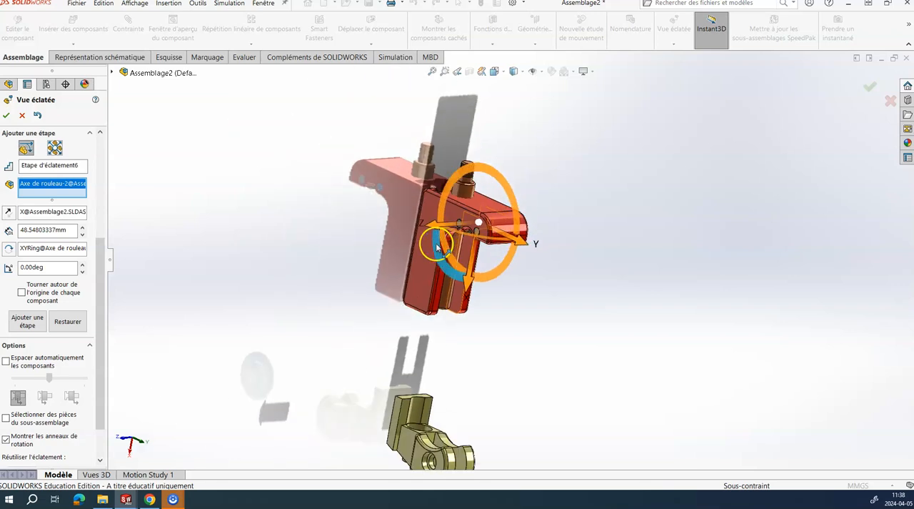
left_click_drag(435, 230, 217, 240)
left_click(32, 336)
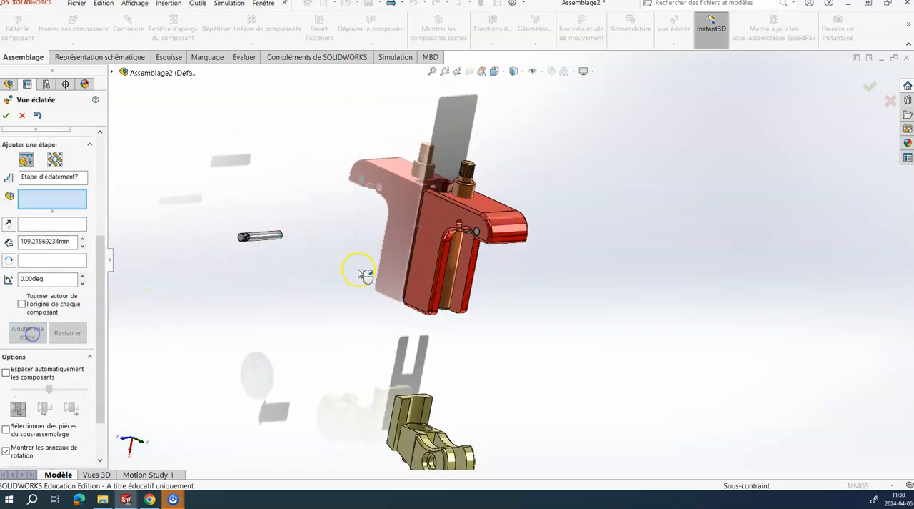
Step: Add an explode step that moves the remaining Axe de rouleau about 106 mm along Z, out of the Corps
left_click(477, 235)
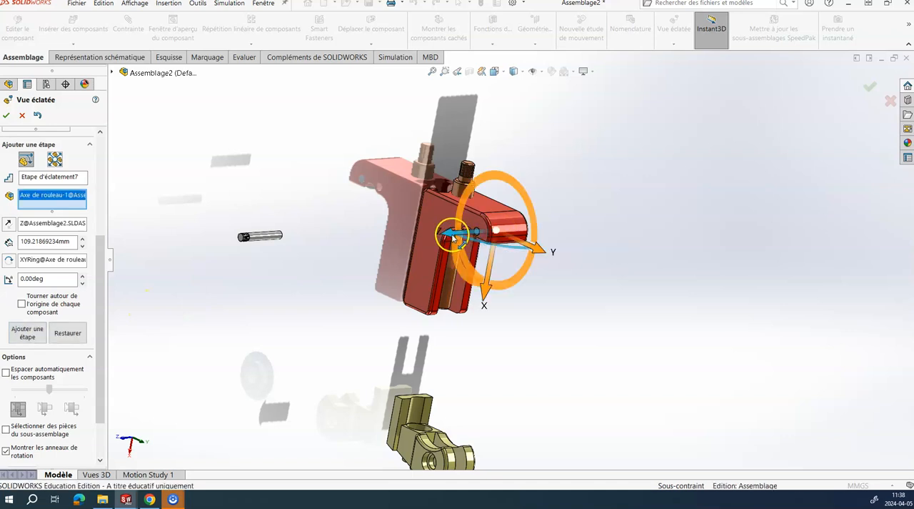
left_click_drag(248, 280, 218, 295)
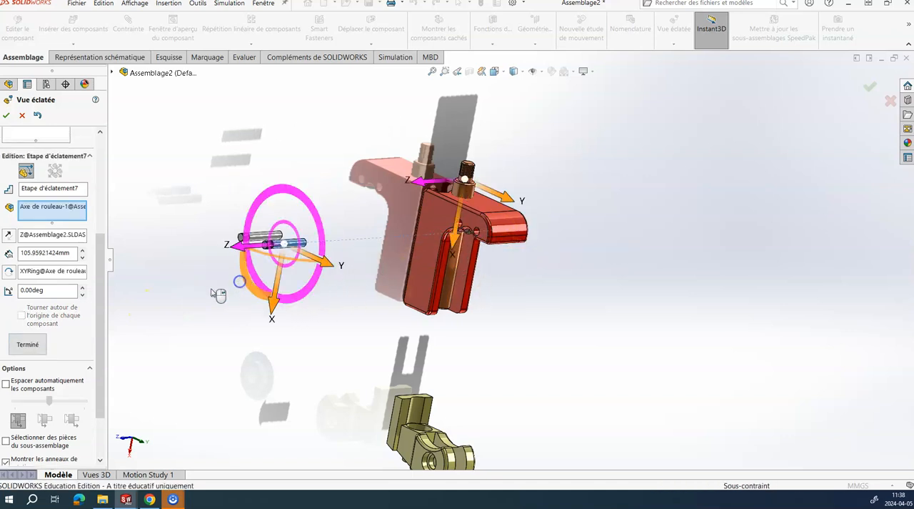
left_click(19, 350)
Step: Add an explode step that moves both Rouleau parts together about 28.5 mm along X, out of the Corps
middle_click_drag(485, 290, 493, 211)
scroll(493, 210, "down", 3)
left_click(474, 243)
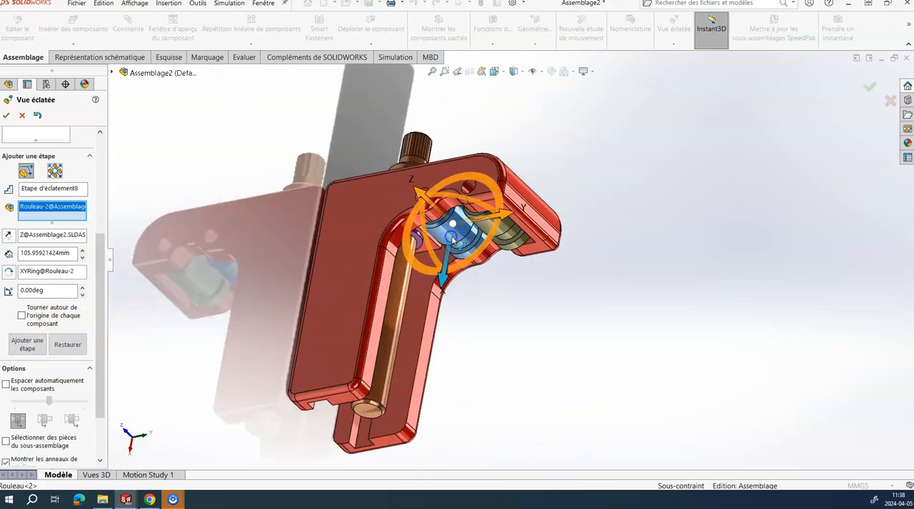
left_click(509, 232)
middle_click_drag(509, 232, 520, 374)
left_click_drag(507, 332, 507, 421)
middle_click_drag(567, 374, 569, 307)
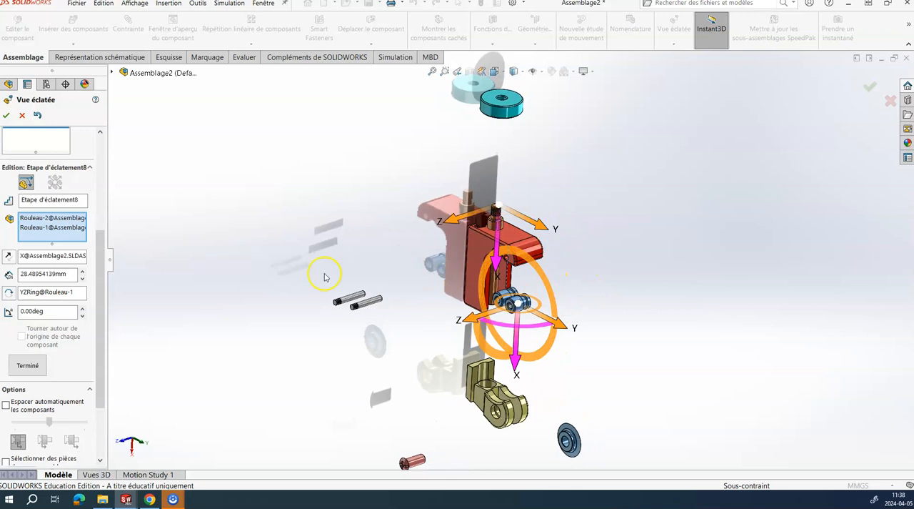
left_click(29, 365)
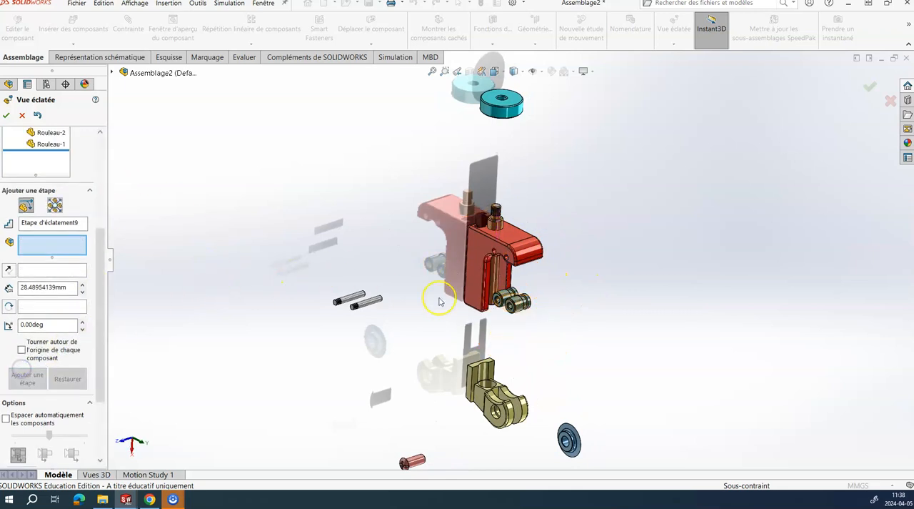
Step: Add an explode step that moves both Rouleau parts about 89.9 mm along Z, in the direction opposite their pins
left_click(506, 295)
left_click(537, 314)
scroll(535, 308, "down", 5)
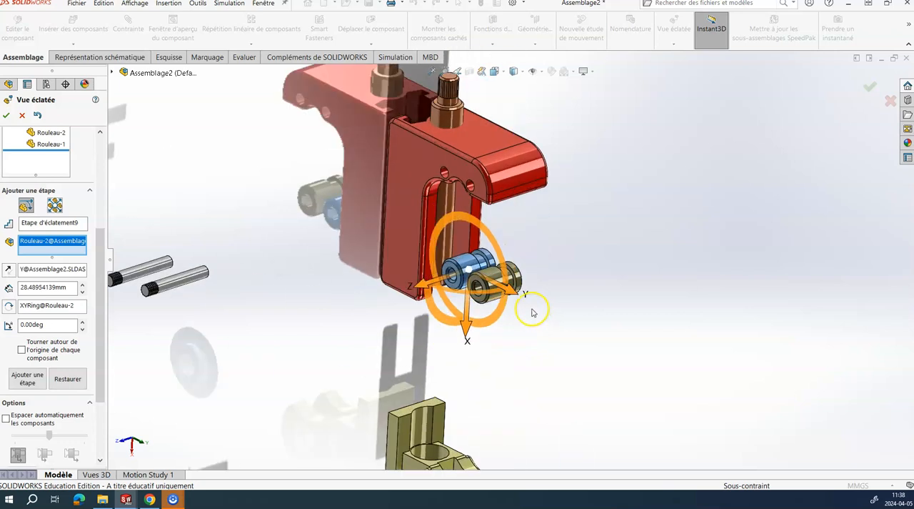
left_click(481, 252)
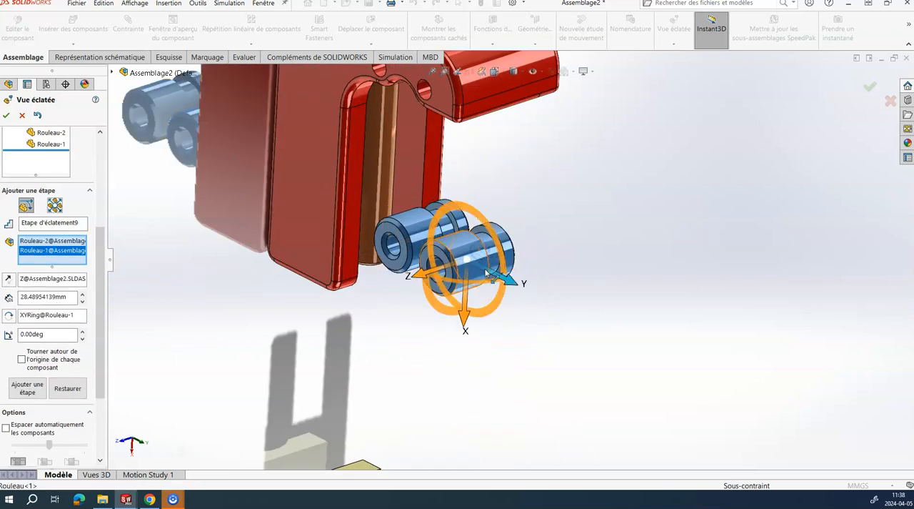
scroll(505, 275, "up", 5)
left_click_drag(505, 275, 619, 262)
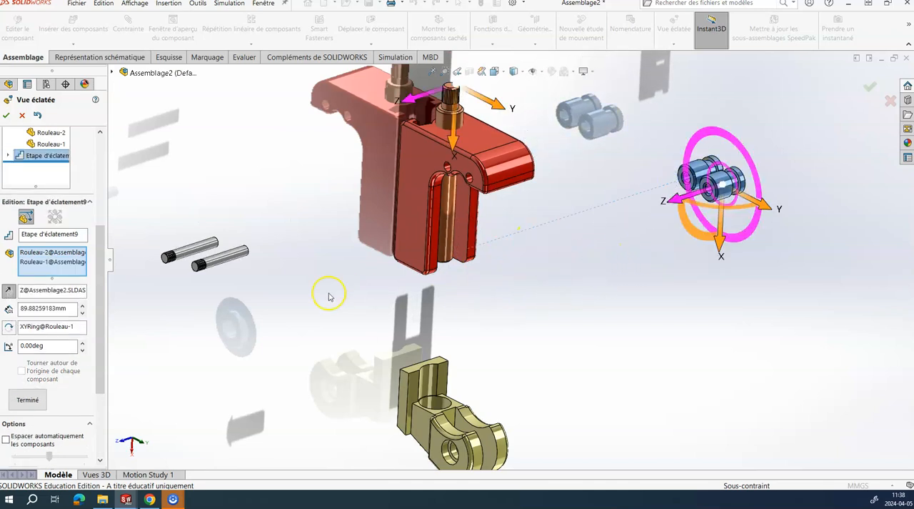
left_click(25, 406)
Step: Add an explode step that moves the Anneau élastique about 84.1 mm along Y, away from the Axe de manoeuvre
scroll(429, 254, "up", 4)
middle_click_drag(436, 259, 469, 214)
scroll(471, 264, "down", 4)
scroll(473, 257, "down", 2)
scroll(478, 194, "down", 4)
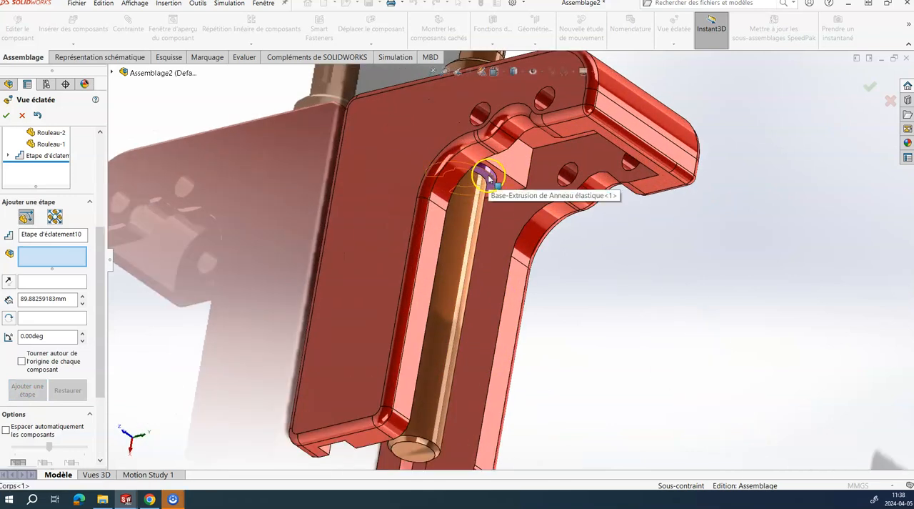
left_click(486, 177)
scroll(513, 204, "up", 5)
left_click_drag(514, 205, 733, 178)
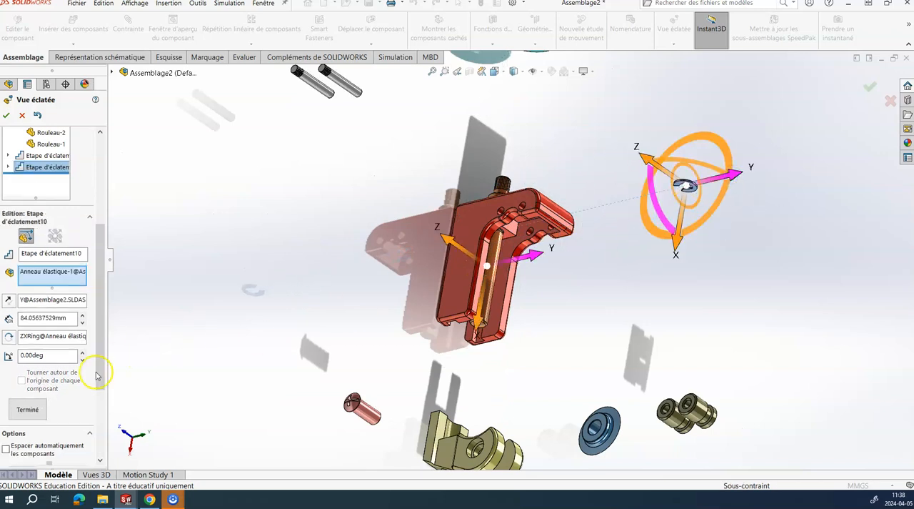
left_click(29, 409)
Step: Add an explode step that moves the Axe de manoeuvre about 52.1 mm along X toward the Bouton de manoeuvre, and finish the exploded view
middle_click_drag(433, 284, 507, 226)
scroll(523, 243, "down", 2)
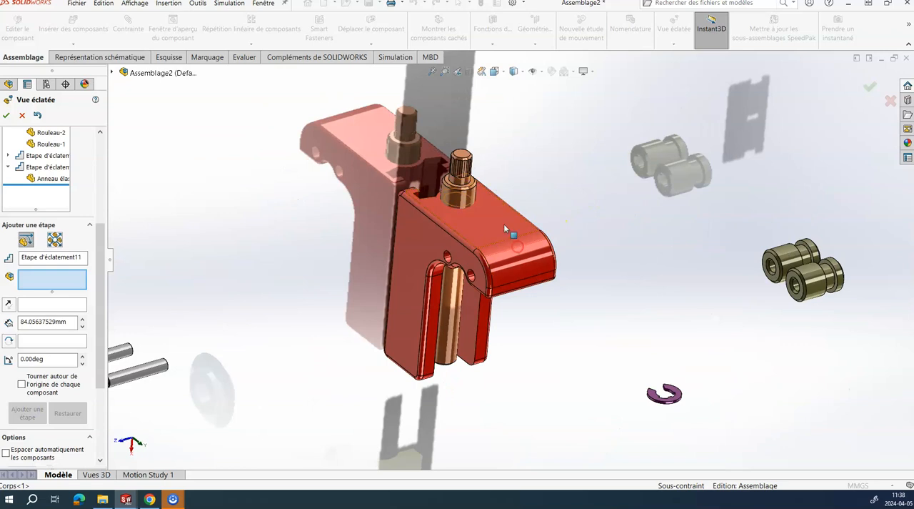
left_click(460, 198)
scroll(471, 193, "up", 3)
left_click_drag(483, 187, 488, 208)
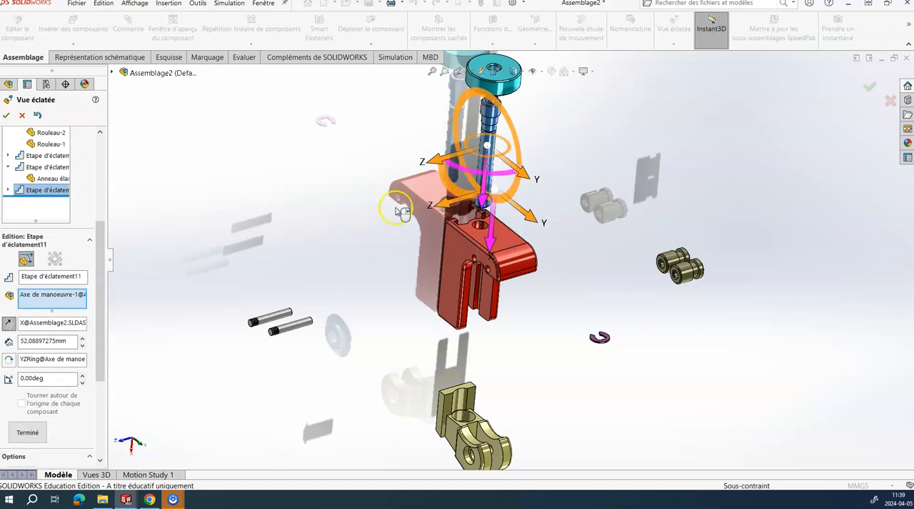
left_click(28, 433)
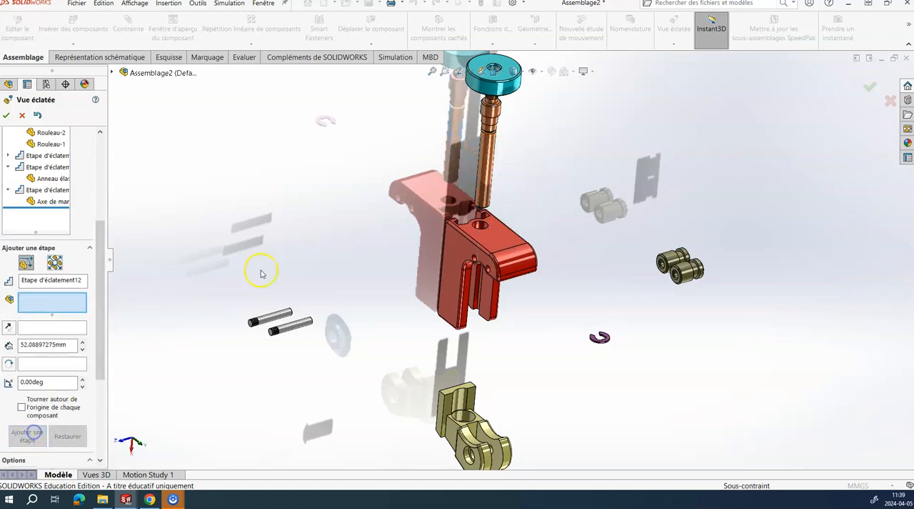
scroll(478, 253, "up", 3)
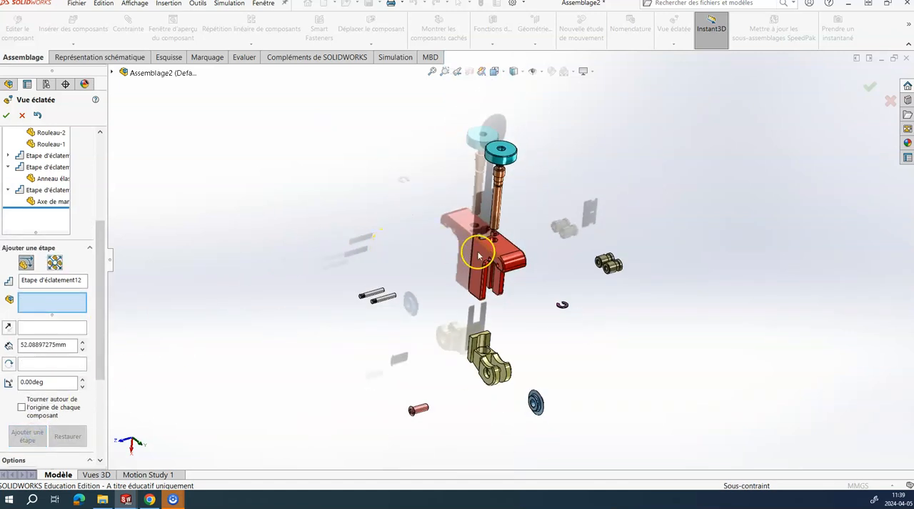
left_click(6, 115)
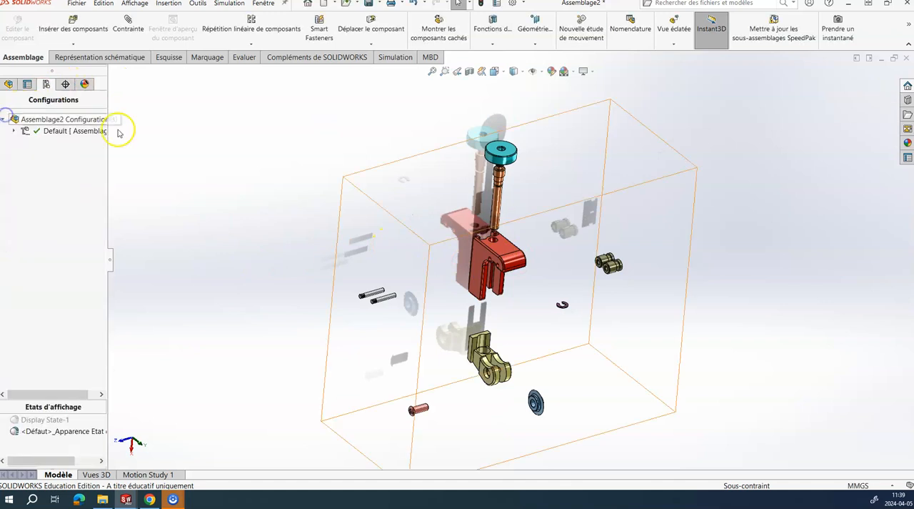
Step: Animate the collapse of Vue éclatée1 under the Default configuration and watch the parts reassemble
left_click(13, 133)
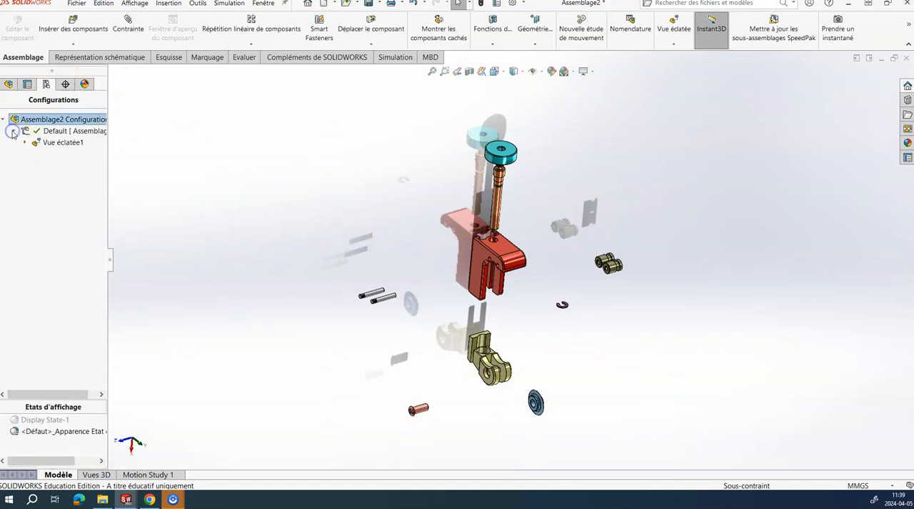
right_click(65, 142)
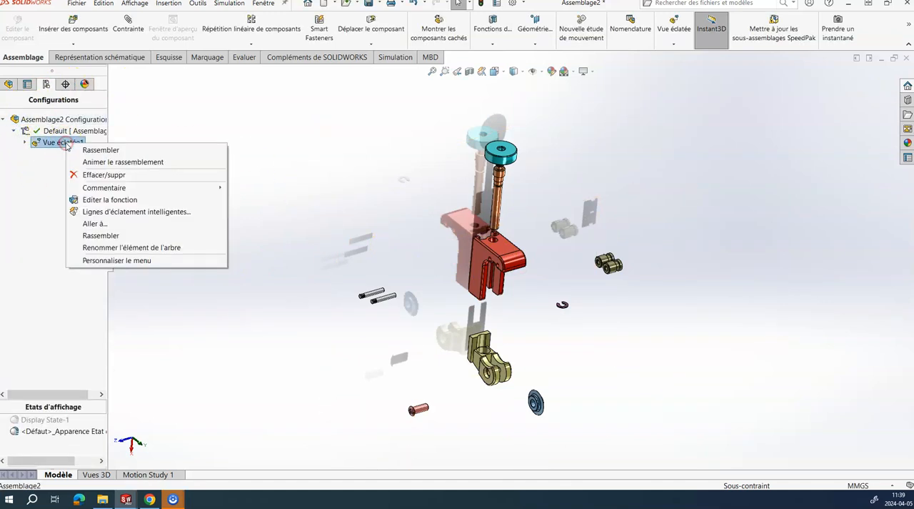
left_click(132, 163)
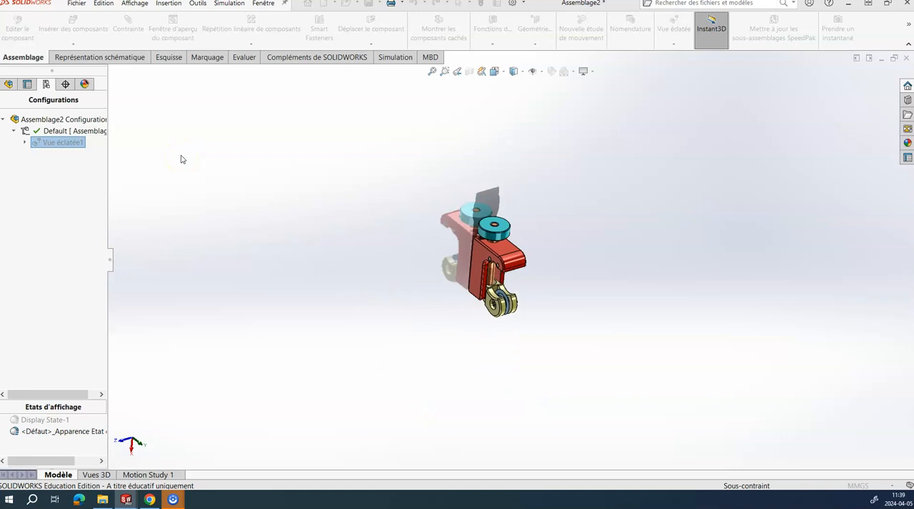
scroll(637, 340, "down", 3)
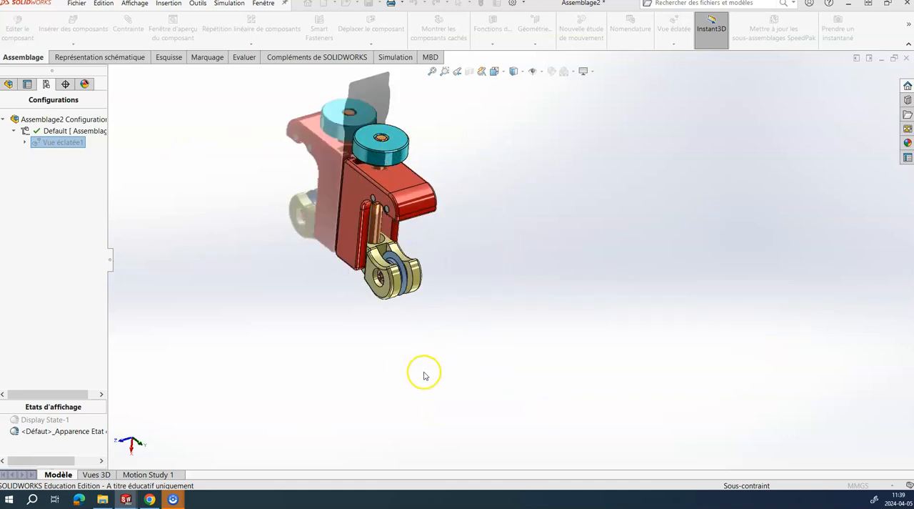
scroll(361, 200, "down", 3)
scroll(557, 215, "up", 2)
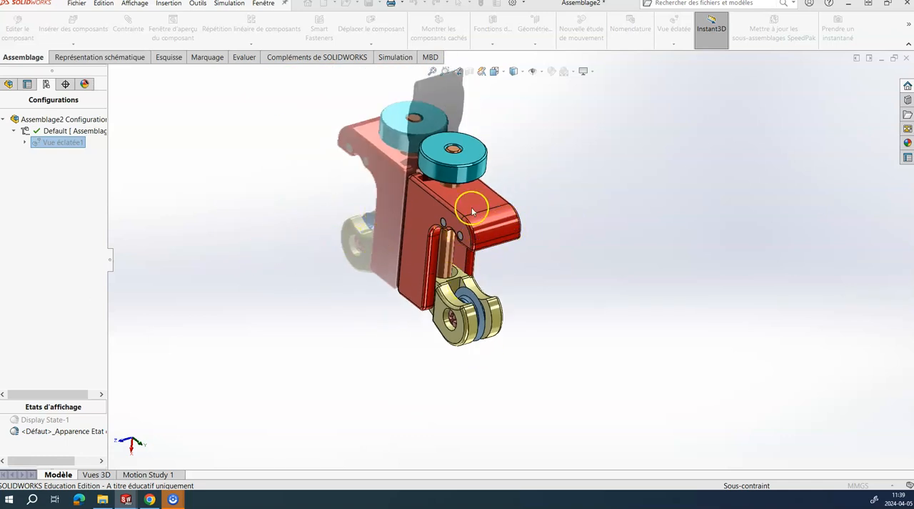
scroll(471, 211, "up", 1)
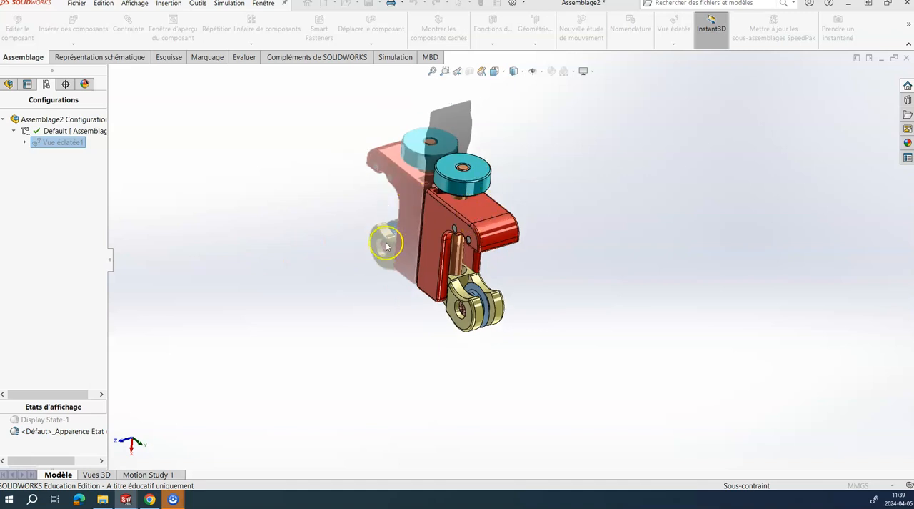